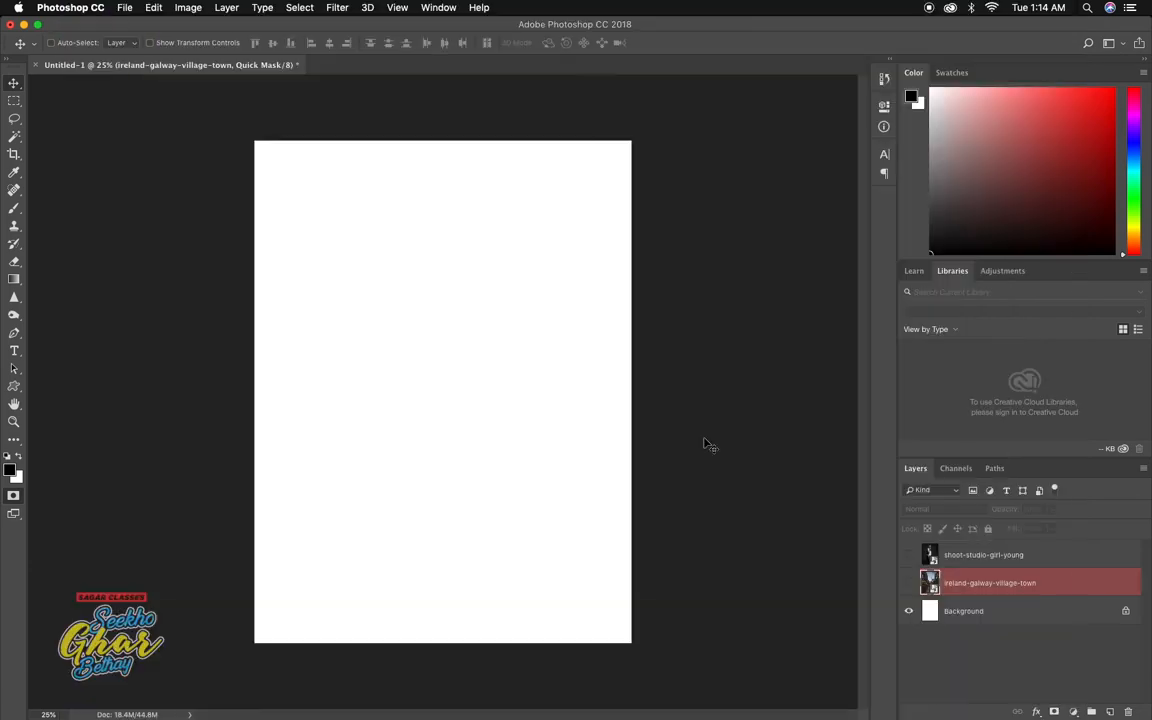
Step: Preview ireland-galway-village-town.jpg and shoot-studio-girl-young.jpg in Finder, and return to Photoshop
{"action": "key", "text": "super+Tab"}
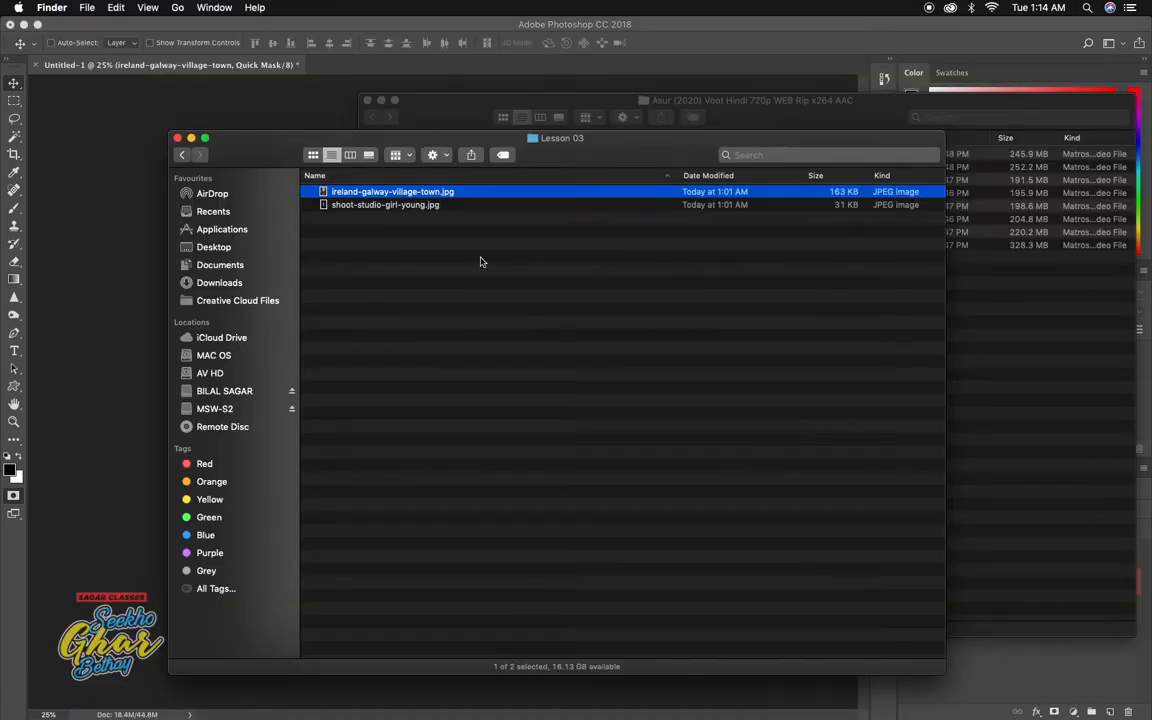
{"action": "key", "text": "space"}
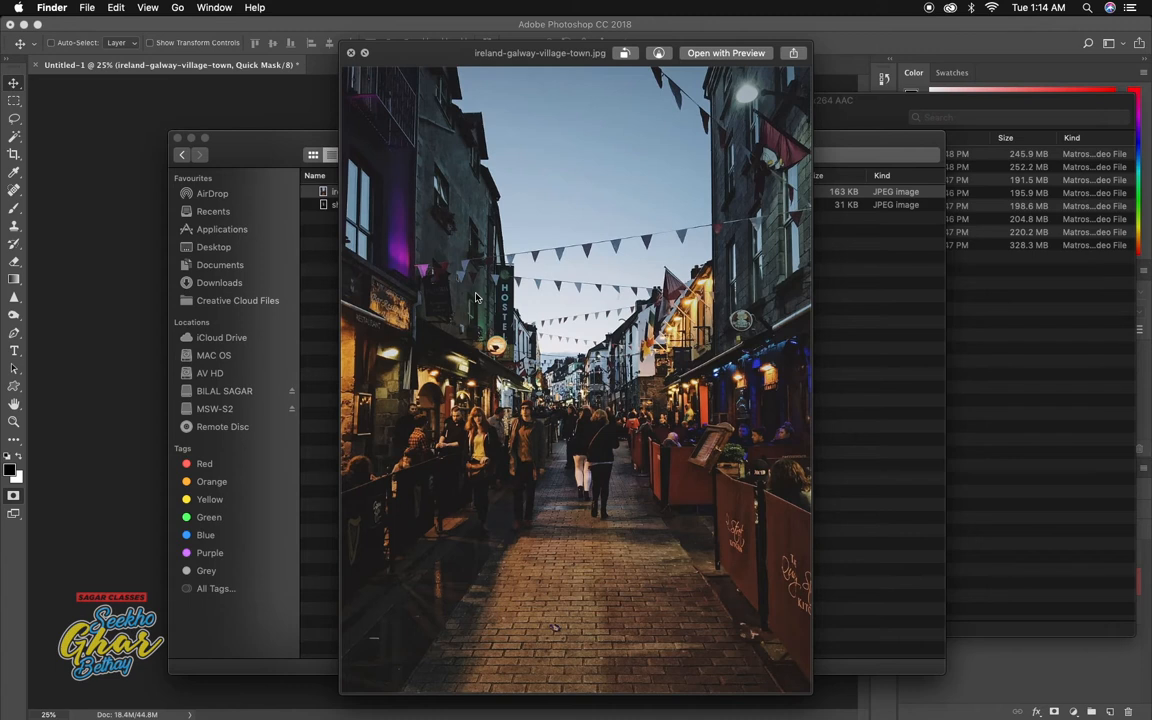
{"action": "key", "text": "Down"}
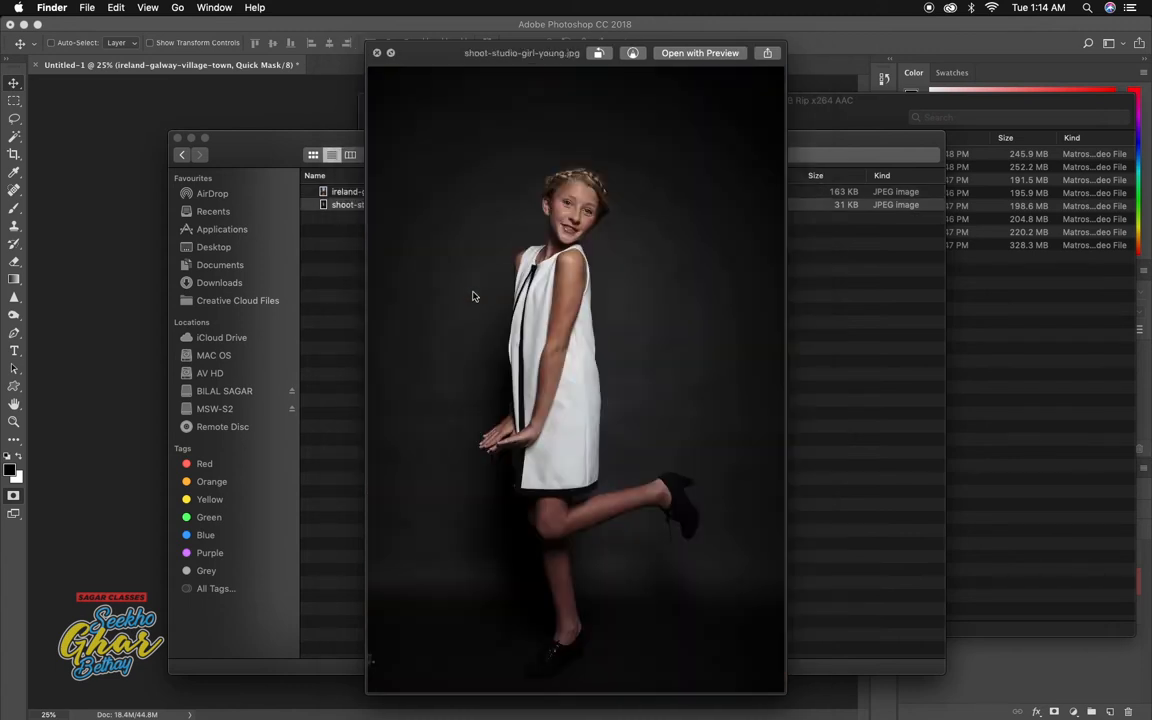
{"action": "key", "text": "space"}
{"action": "key", "text": "super+Tab"}
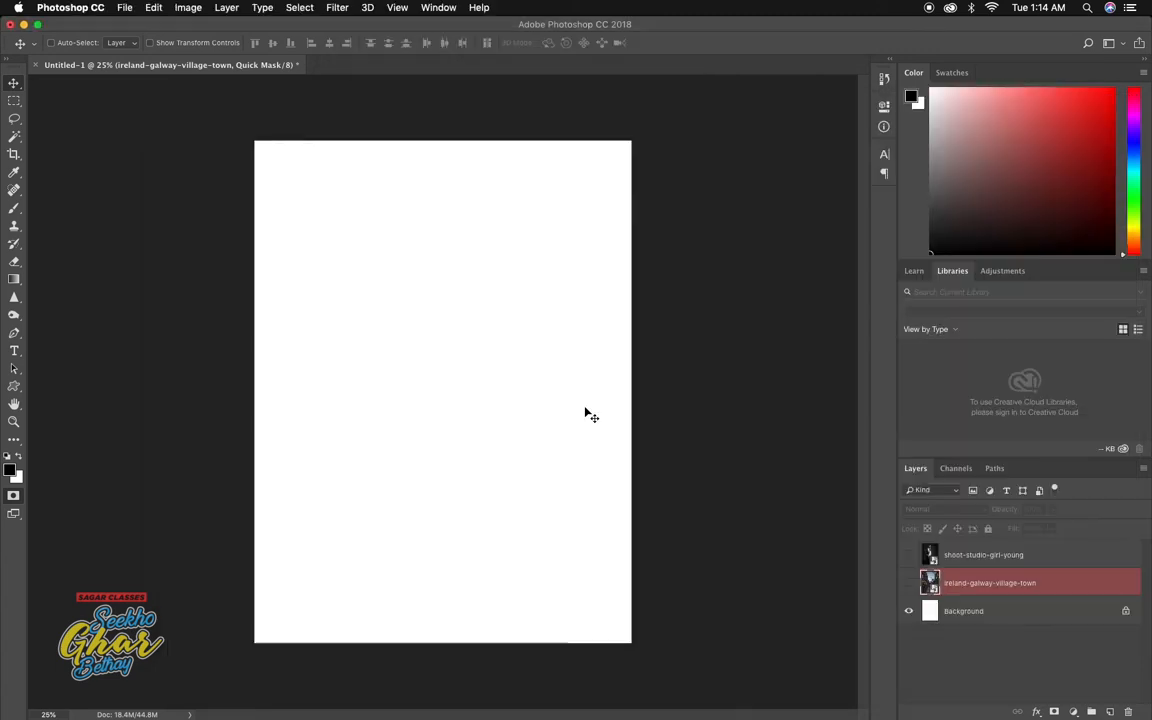
Step: Make the shoot-studio-girl-young and ireland-galway-village-town layers visible, viewing the street photo on its own in between
{"action": "left_click", "coordinate": [909, 554]}
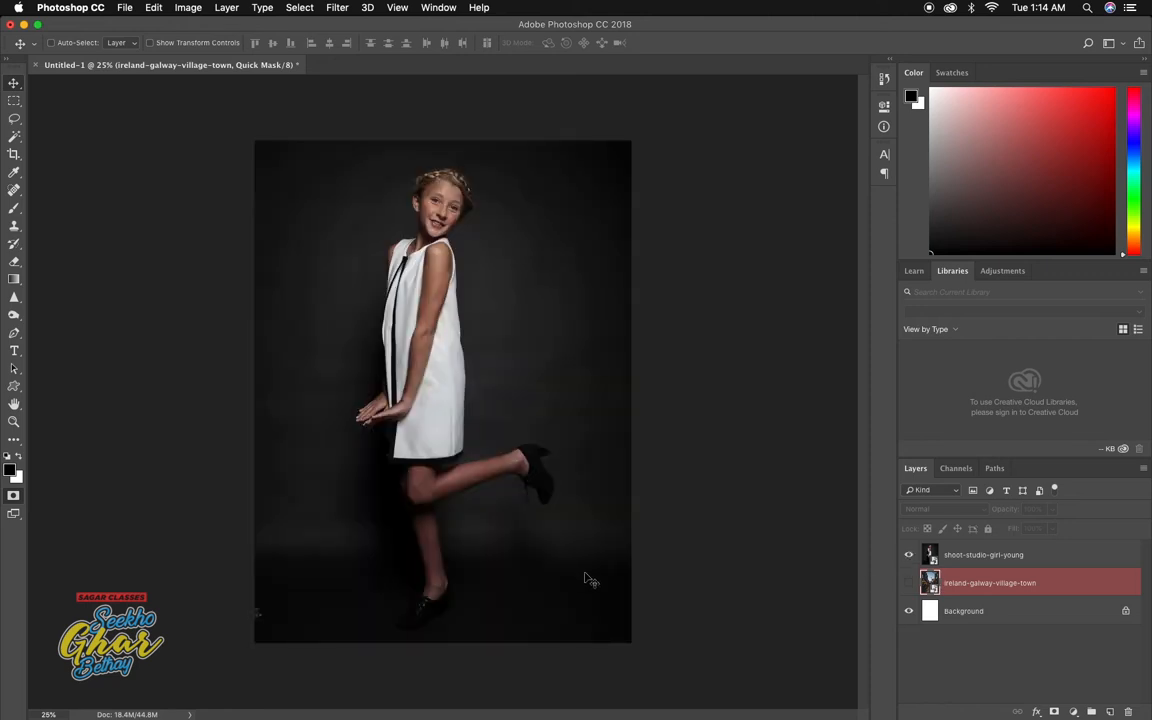
{"action": "left_click", "coordinate": [909, 583]}
{"action": "left_click", "coordinate": [910, 555]}
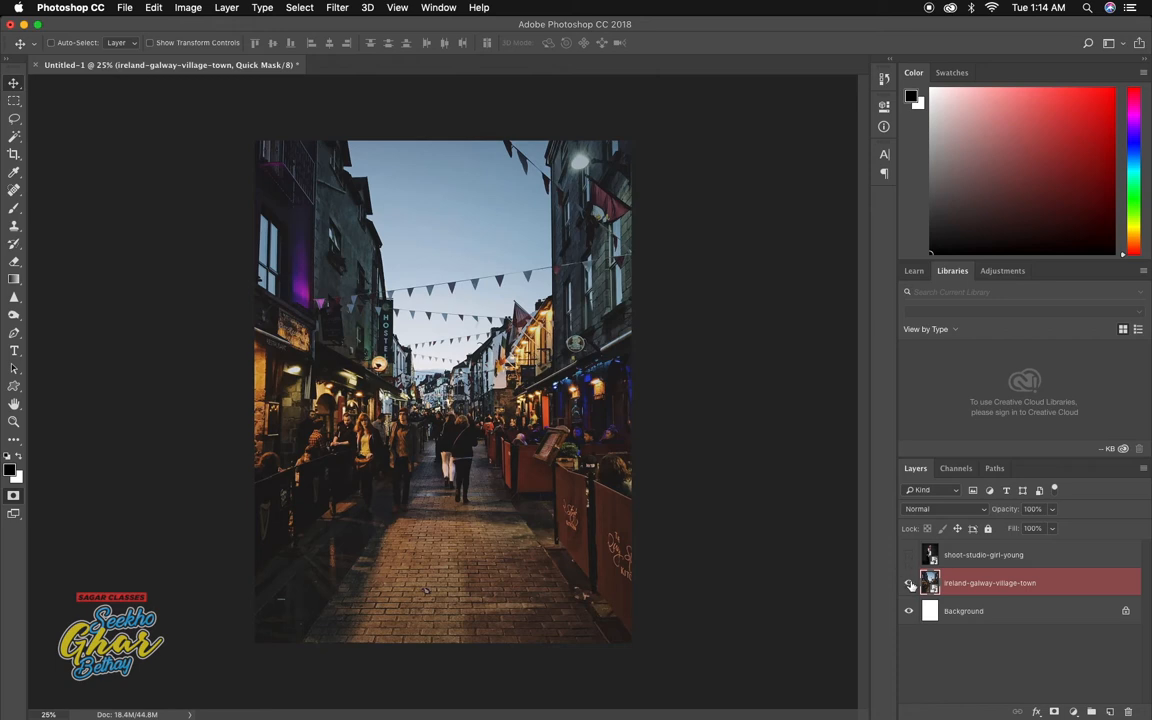
{"action": "left_click", "coordinate": [909, 555]}
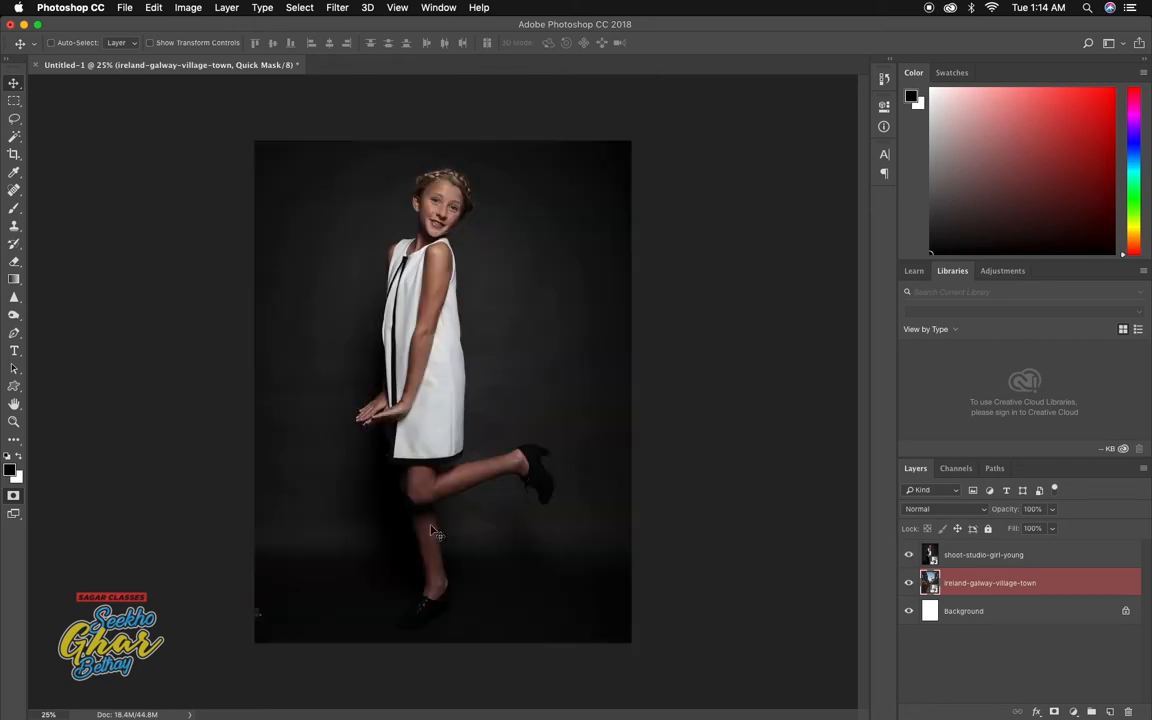
Step: With the Pen tool in Path mode, start a path at the standing leg's front ankle and trace to the shoe laces
{"action": "key", "text": "p"}
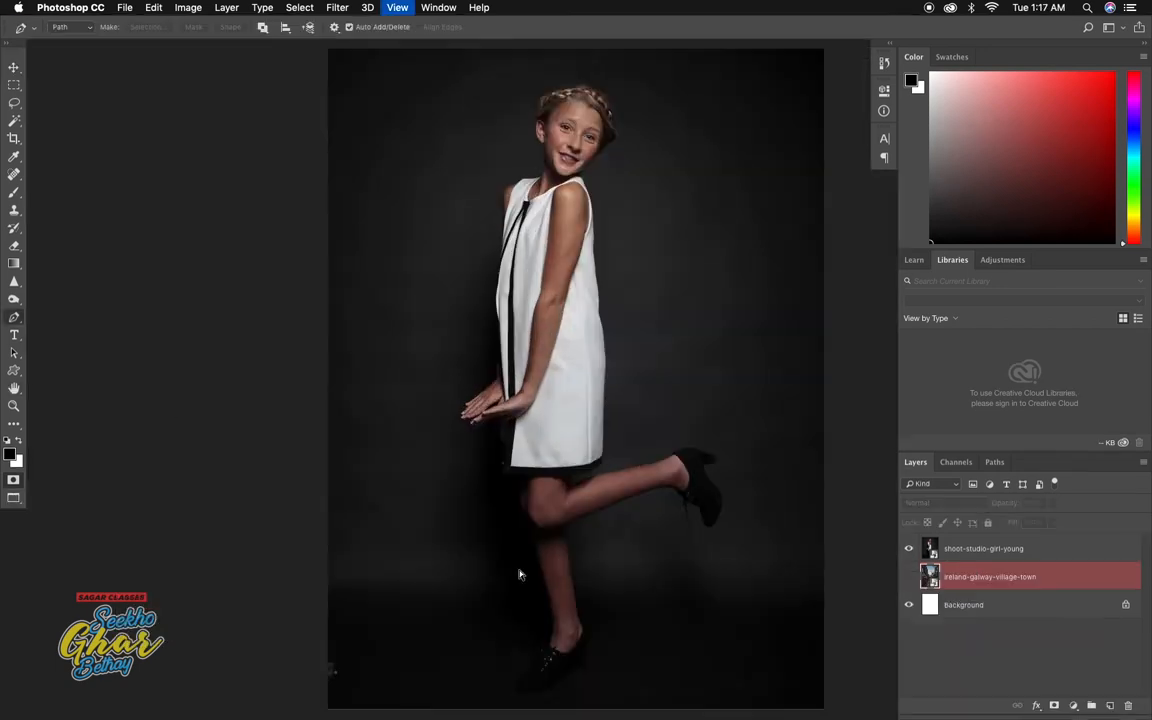
{"action": "scroll", "coordinate": [467, 513], "scroll_direction": "up", "scroll_amount": 3}
{"action": "scroll", "coordinate": [622, 635], "scroll_direction": "down", "scroll_amount": 8}
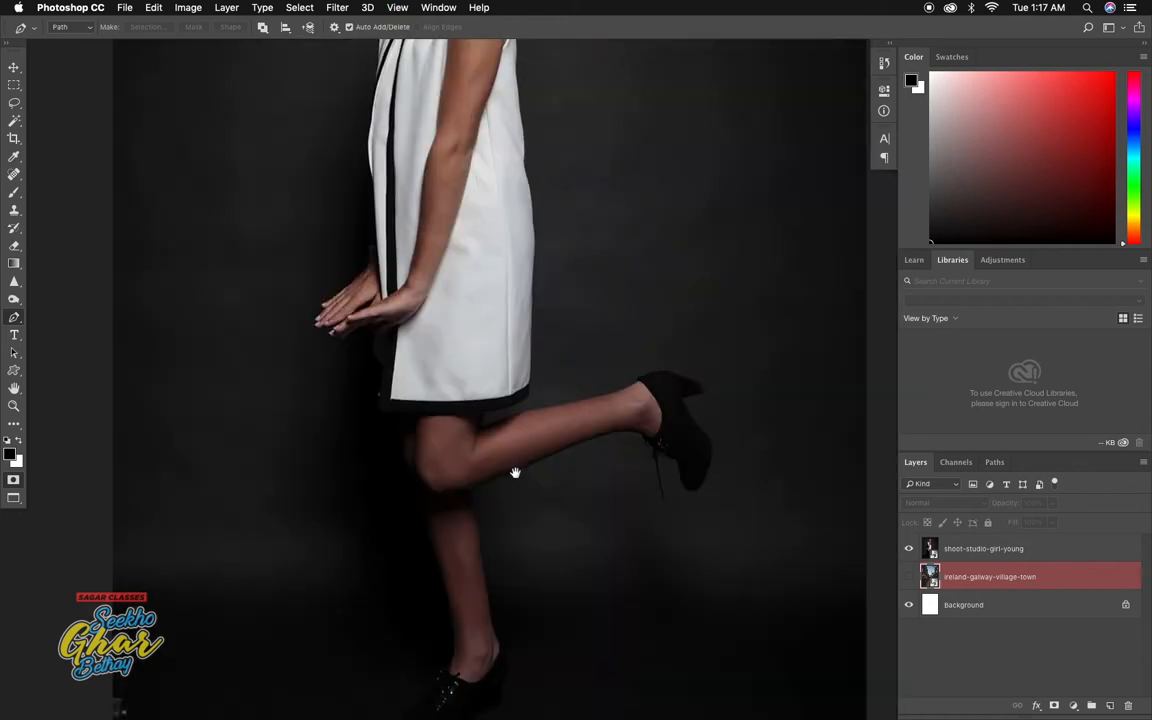
{"action": "left_click_drag", "start_coordinate": [568, 519], "coordinate": [572, 520]}
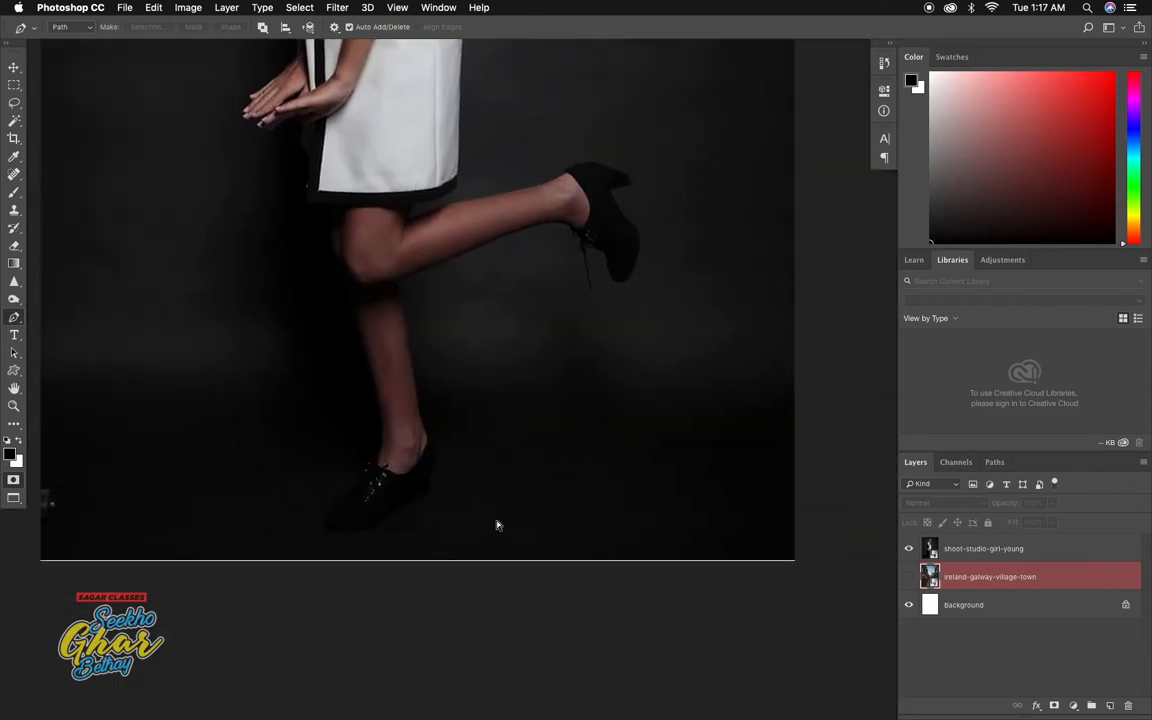
{"action": "scroll", "coordinate": [497, 524], "scroll_direction": "up", "scroll_amount": 5}
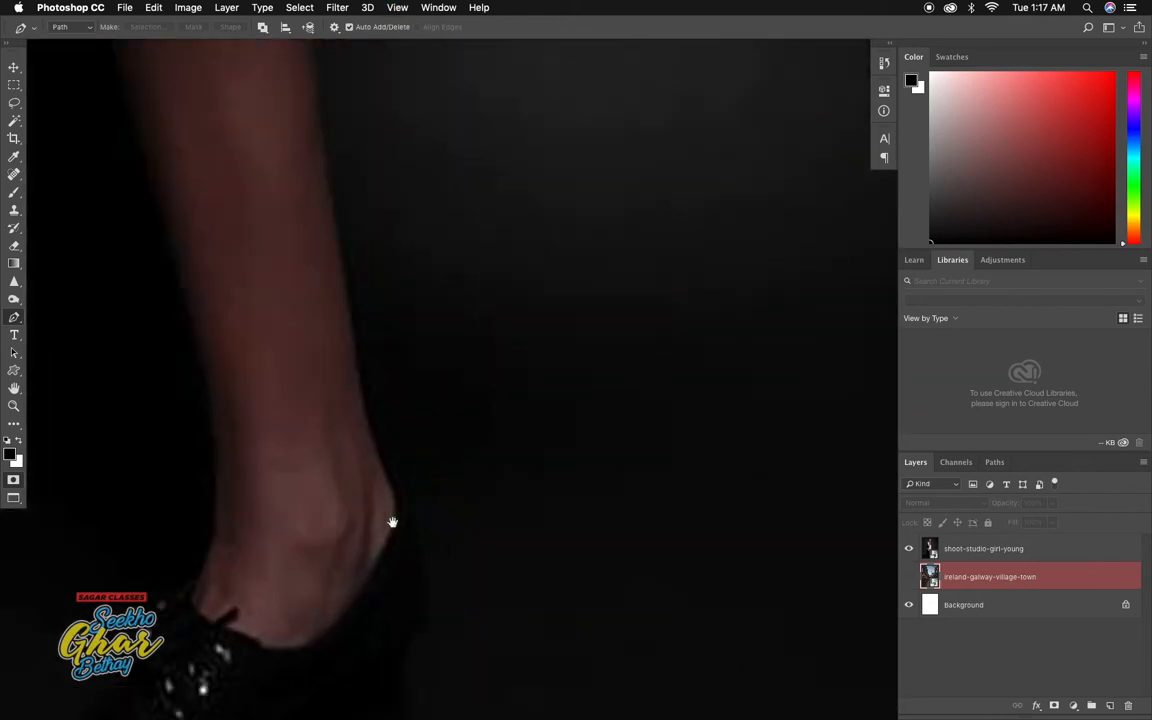
{"action": "left_click_drag", "start_coordinate": [392, 522], "coordinate": [613, 368]}
{"action": "left_click_drag", "start_coordinate": [553, 446], "coordinate": [615, 376]}
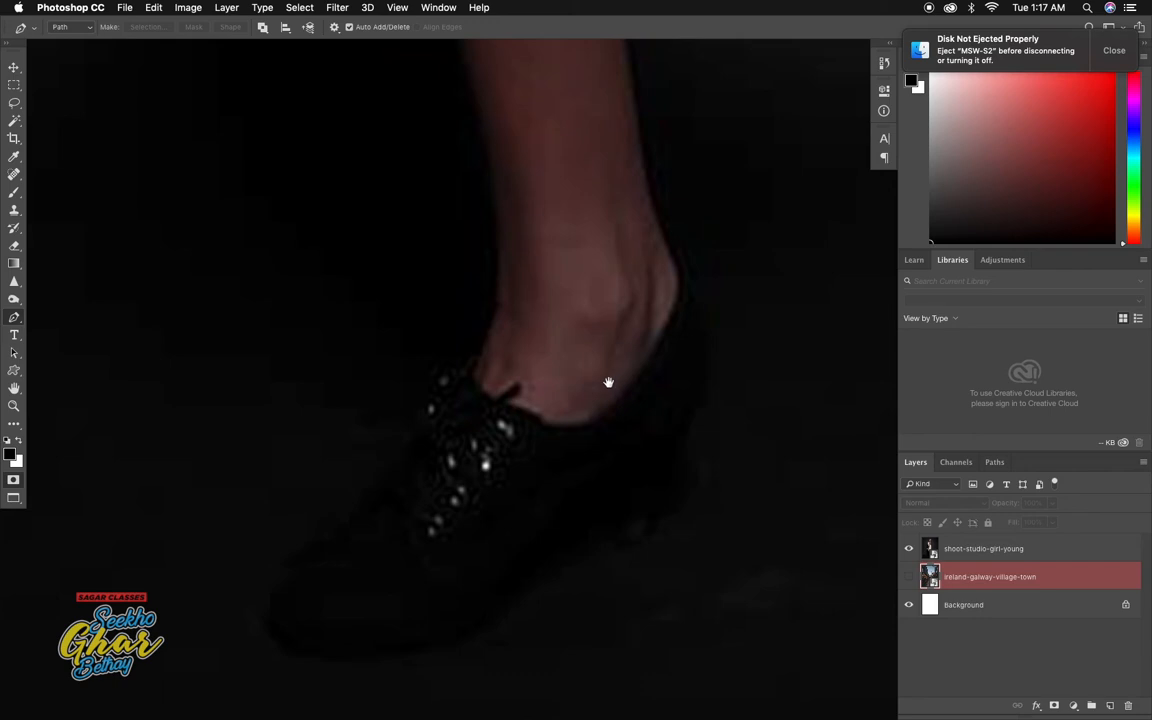
{"action": "left_click", "coordinate": [1114, 50]}
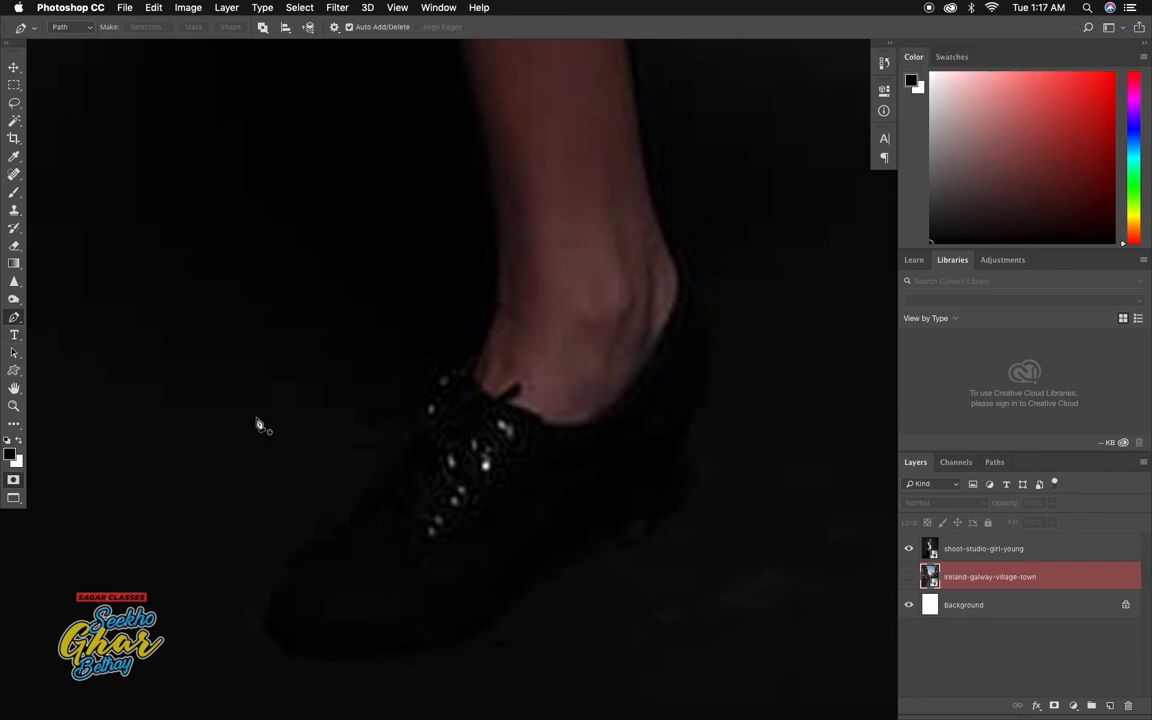
{"action": "left_click", "coordinate": [501, 252]}
{"action": "left_click_drag", "start_coordinate": [482, 353], "coordinate": [468, 384]}
{"action": "left_click_drag", "start_coordinate": [453, 373], "coordinate": [457, 395]}
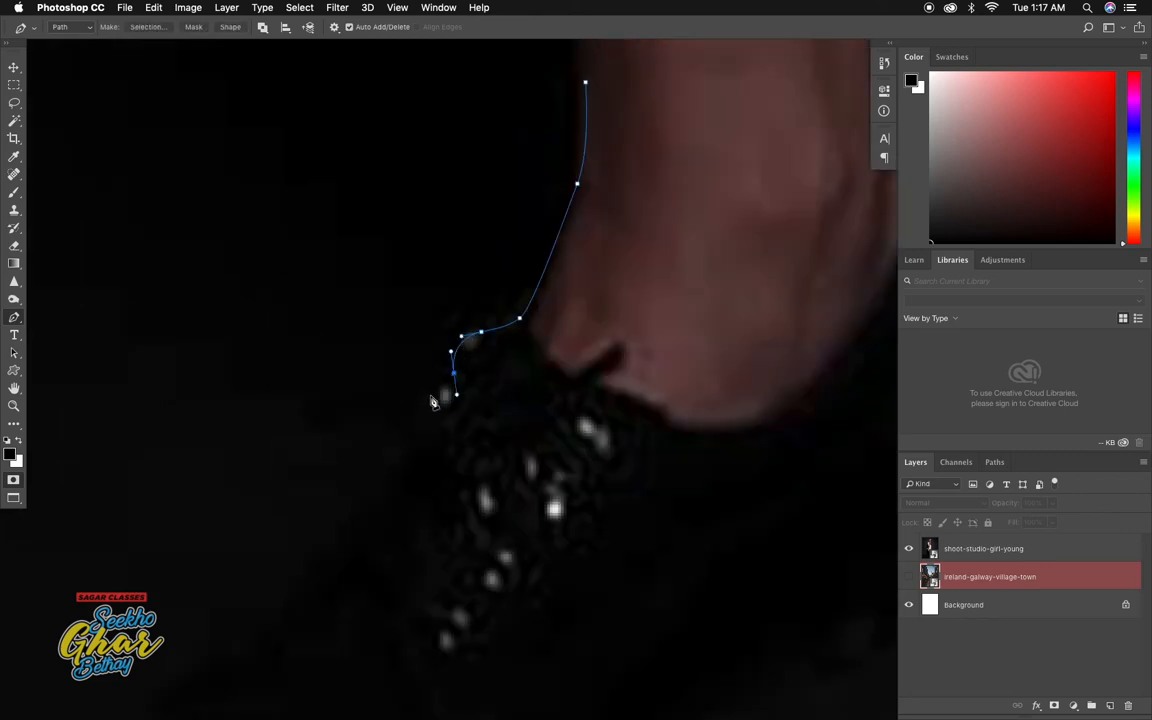
{"action": "left_click", "coordinate": [432, 406]}
{"action": "left_click_drag", "start_coordinate": [432, 406], "coordinate": [435, 446]}
{"action": "key", "text": "super+equal"}
{"action": "key", "text": "super+equal"}
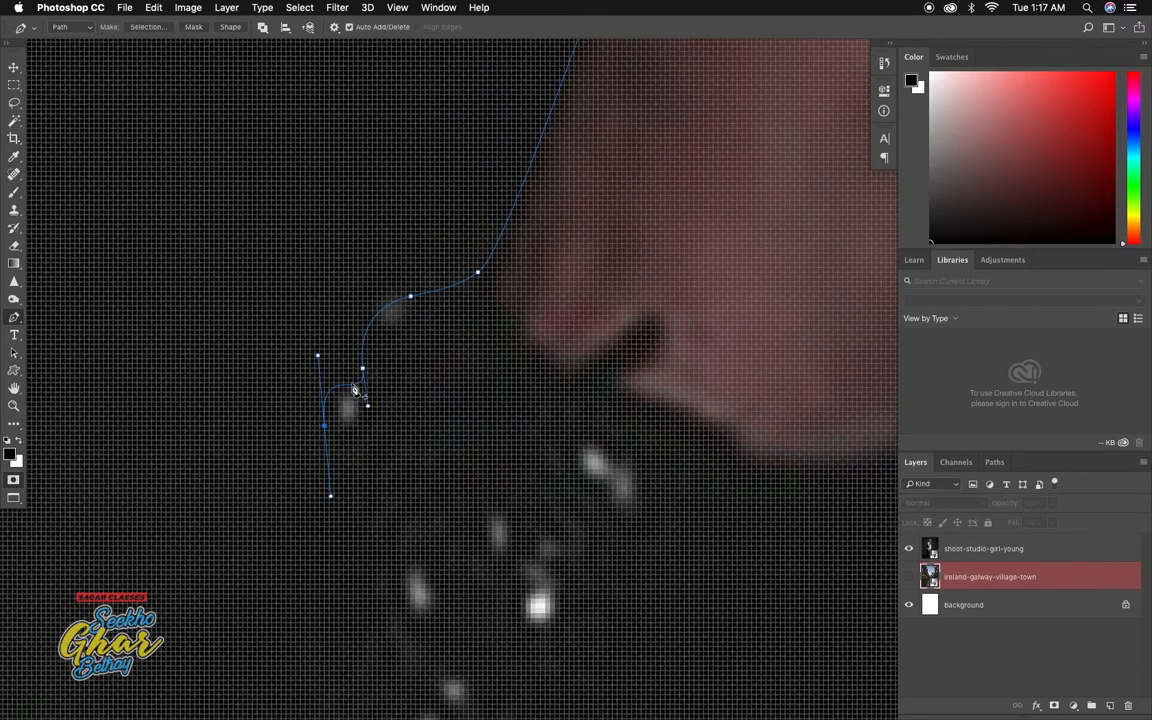
{"action": "key", "text": "super+minus"}
{"action": "key", "text": "super+minus"}
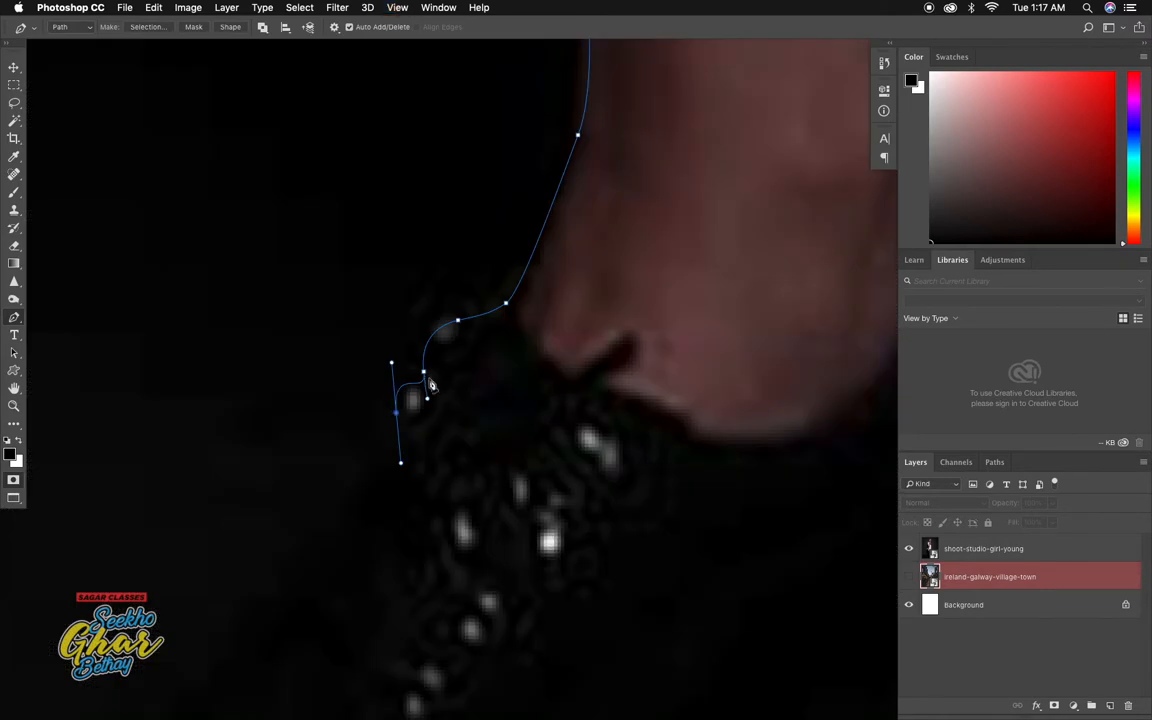
{"action": "key", "text": "super+z"}
Step: Continue the path around the bright lace spot at the upper front edge of the standing shoe
{"action": "left_click", "coordinate": [427, 398]}
{"action": "left_click", "coordinate": [412, 397]}
{"action": "left_click_drag", "start_coordinate": [413, 397], "coordinate": [432, 400]}
{"action": "left_click", "coordinate": [414, 396], "text": "alt"}
{"action": "left_click_drag", "start_coordinate": [410, 379], "coordinate": [461, 304]}
{"action": "key", "text": "super+z"}
{"action": "left_click", "coordinate": [404, 403], "text": "alt"}
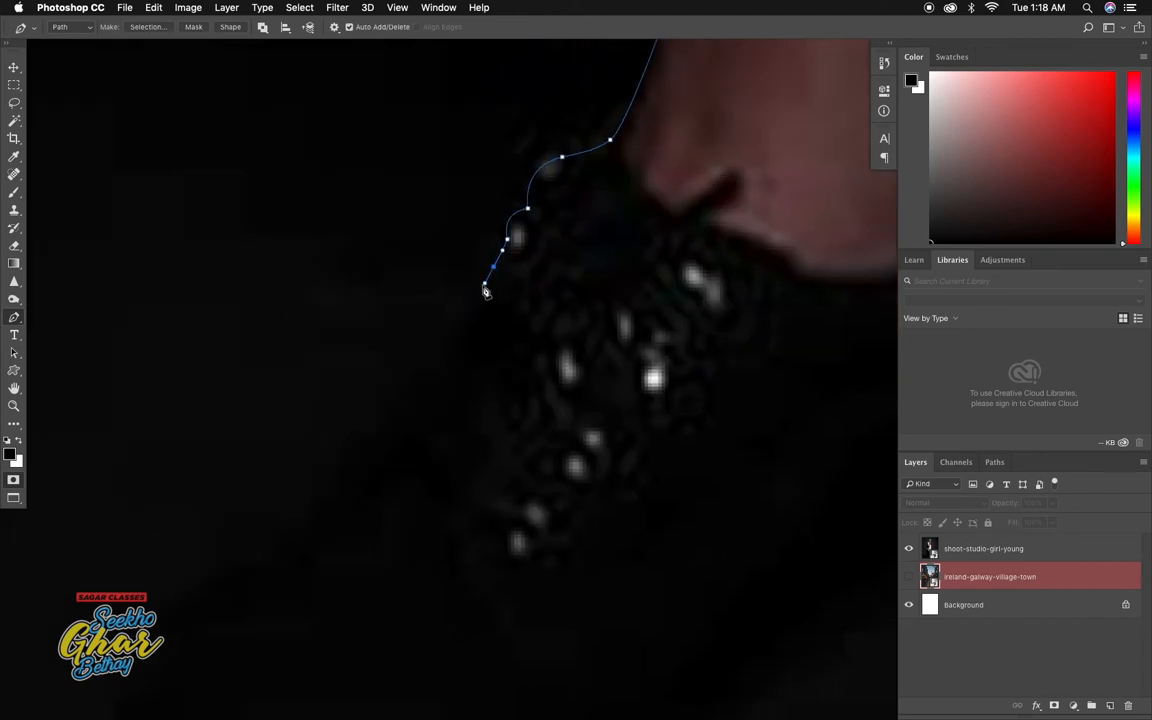
Step: Trace the path down the upper front of the standing shoe and around its toe
{"action": "left_click", "coordinate": [349, 461]}
{"action": "left_click_drag", "start_coordinate": [346, 467], "coordinate": [334, 483]}
{"action": "key", "text": "super+minus"}
{"action": "left_click_drag", "start_coordinate": [402, 422], "coordinate": [395, 181]}
{"action": "left_click_drag", "start_coordinate": [312, 284], "coordinate": [294, 302]}
{"action": "left_click_drag", "start_coordinate": [200, 356], "coordinate": [187, 381]}
{"action": "left_click_drag", "start_coordinate": [173, 460], "coordinate": [245, 525]}
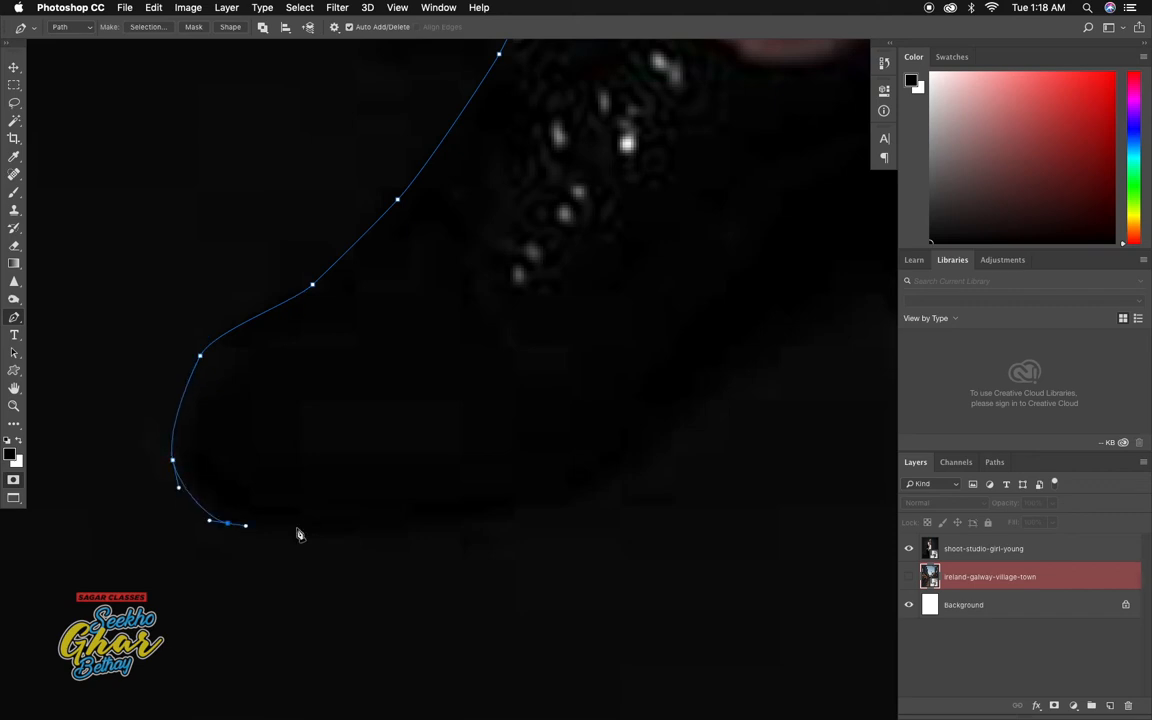
Step: Trace the path along the sole of the standing shoe from the toe to the heel
{"action": "left_click_drag", "start_coordinate": [411, 540], "coordinate": [420, 538]}
{"action": "left_click_drag", "start_coordinate": [603, 489], "coordinate": [625, 470]}
{"action": "key", "text": "super+minus"}
{"action": "left_click_drag", "start_coordinate": [551, 466], "coordinate": [410, 526]}
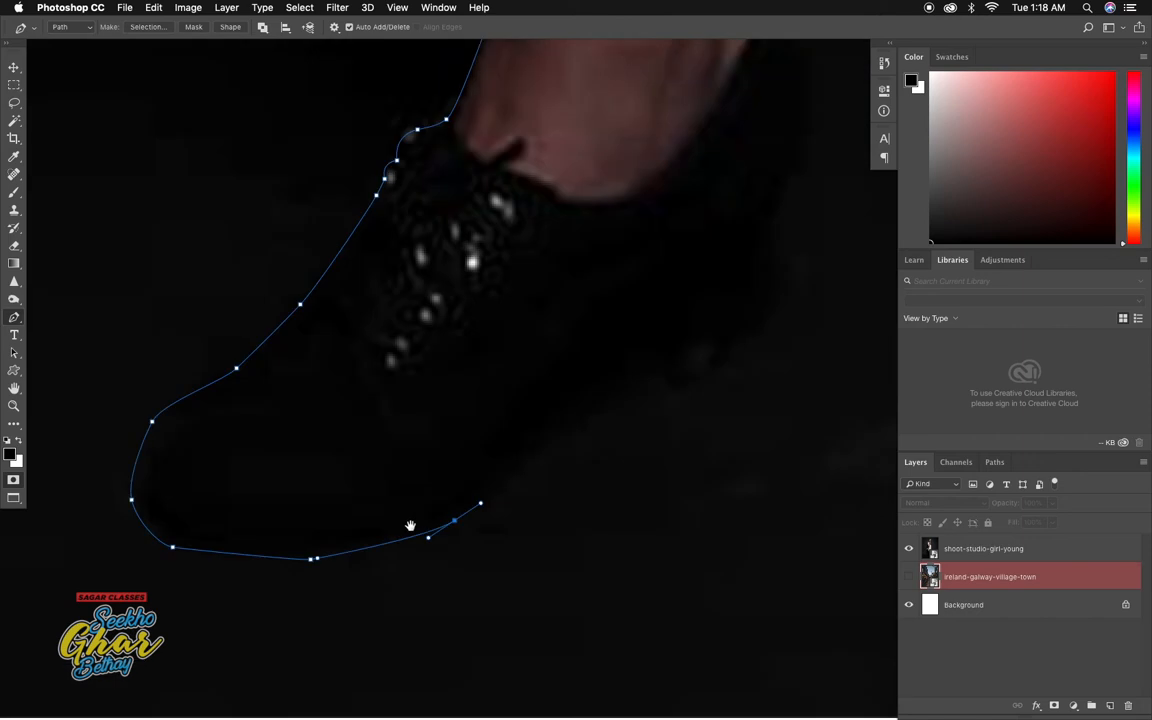
{"action": "left_click_drag", "start_coordinate": [476, 468], "coordinate": [513, 461]}
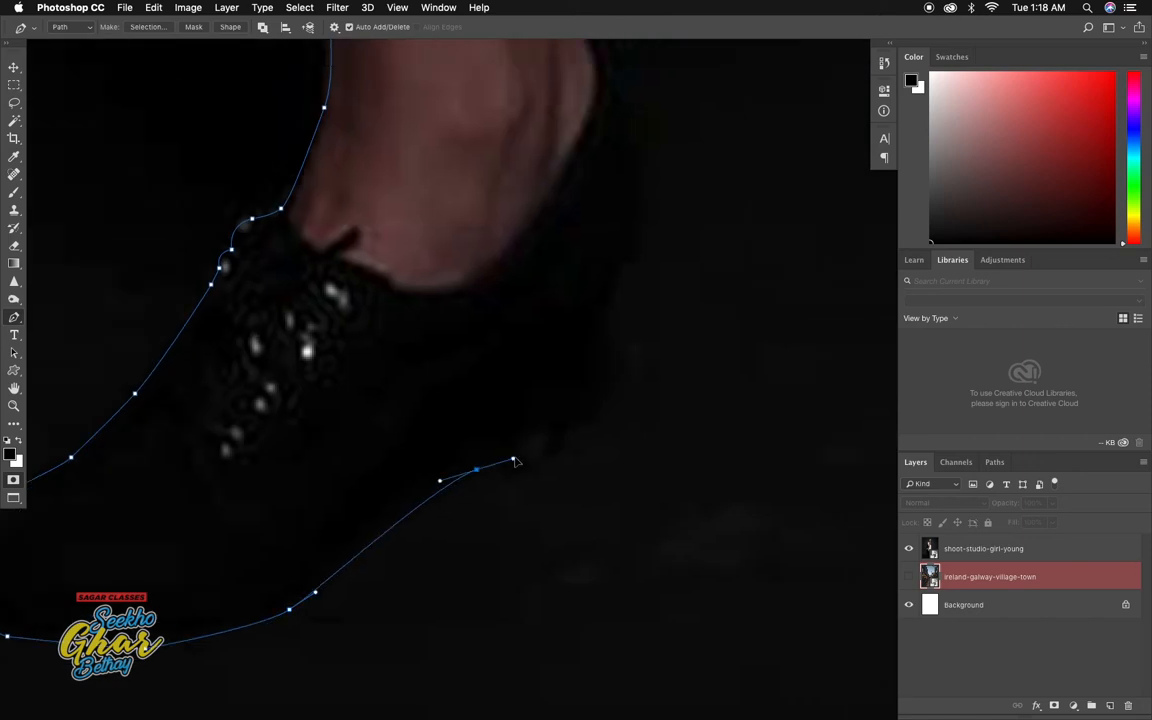
{"action": "left_click", "coordinate": [511, 452]}
{"action": "left_click", "coordinate": [528, 469]}
Step: Trace the path around the heel of the standing shoe and up its back edge to the ankle
{"action": "left_click", "coordinate": [600, 425]}
{"action": "left_click", "coordinate": [607, 354]}
{"action": "left_click_drag", "start_coordinate": [605, 340], "coordinate": [566, 549]}
{"action": "left_click_drag", "start_coordinate": [604, 378], "coordinate": [602, 344]}
{"action": "left_click_drag", "start_coordinate": [553, 240], "coordinate": [540, 240]}
{"action": "left_click_drag", "start_coordinate": [535, 230], "coordinate": [447, 507]}
Step: Trace the path up the back edge of the standing leg's calf
{"action": "left_click_drag", "start_coordinate": [428, 404], "coordinate": [404, 293]}
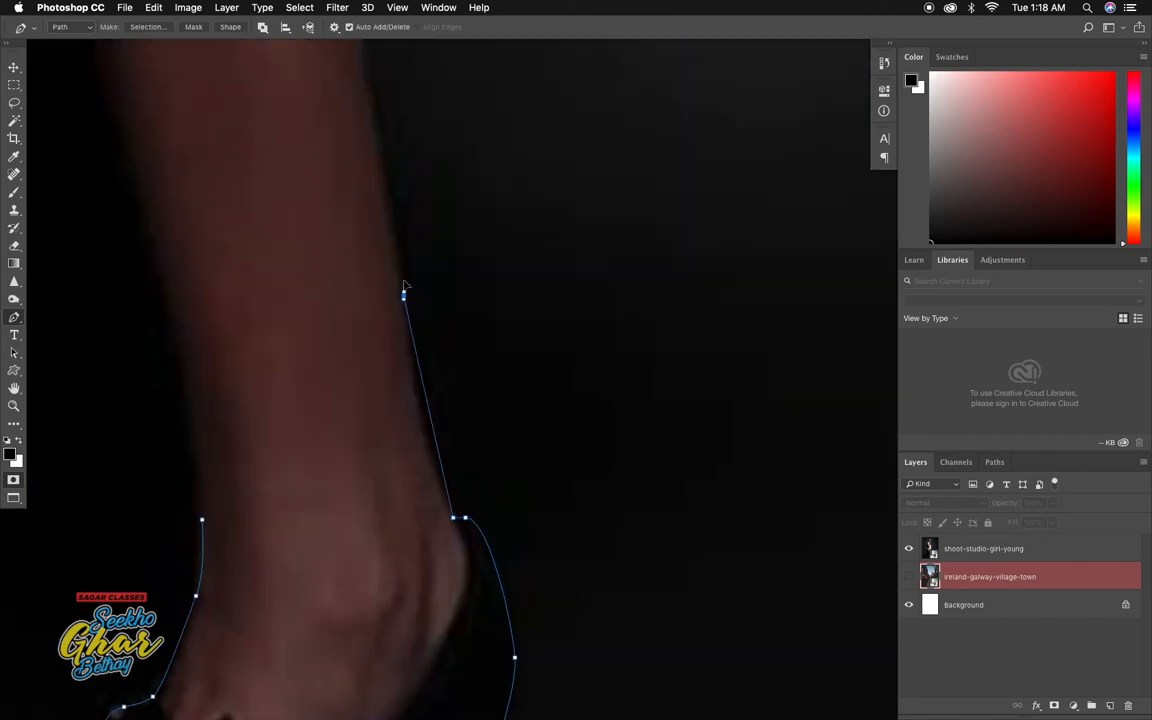
{"action": "left_click_drag", "start_coordinate": [426, 495], "coordinate": [422, 436]}
{"action": "left_click", "coordinate": [366, 163]}
Step: Trace the path along the underside of the raised leg from the knee to the ankle
{"action": "left_click_drag", "start_coordinate": [440, 160], "coordinate": [200, 365]}
{"action": "left_click_drag", "start_coordinate": [190, 345], "coordinate": [211, 337]}
{"action": "left_click_drag", "start_coordinate": [455, 205], "coordinate": [502, 179]}
{"action": "key", "text": "super+minus"}
{"action": "left_click_drag", "start_coordinate": [238, 402], "coordinate": [255, 396]}
{"action": "left_click_drag", "start_coordinate": [396, 332], "coordinate": [408, 327]}
{"action": "left_click_drag", "start_coordinate": [611, 284], "coordinate": [694, 298]}
Step: Trace the path with short segments along the raised shoe's laces and down its front toward the toe
{"action": "left_click", "coordinate": [651, 301]}
{"action": "left_click", "coordinate": [660, 320]}
{"action": "left_click", "coordinate": [681, 341]}
{"action": "left_click", "coordinate": [697, 355]}
{"action": "left_click", "coordinate": [726, 371]}
{"action": "left_click", "coordinate": [746, 383]}
{"action": "left_click", "coordinate": [781, 397]}
{"action": "left_click", "coordinate": [797, 472]}
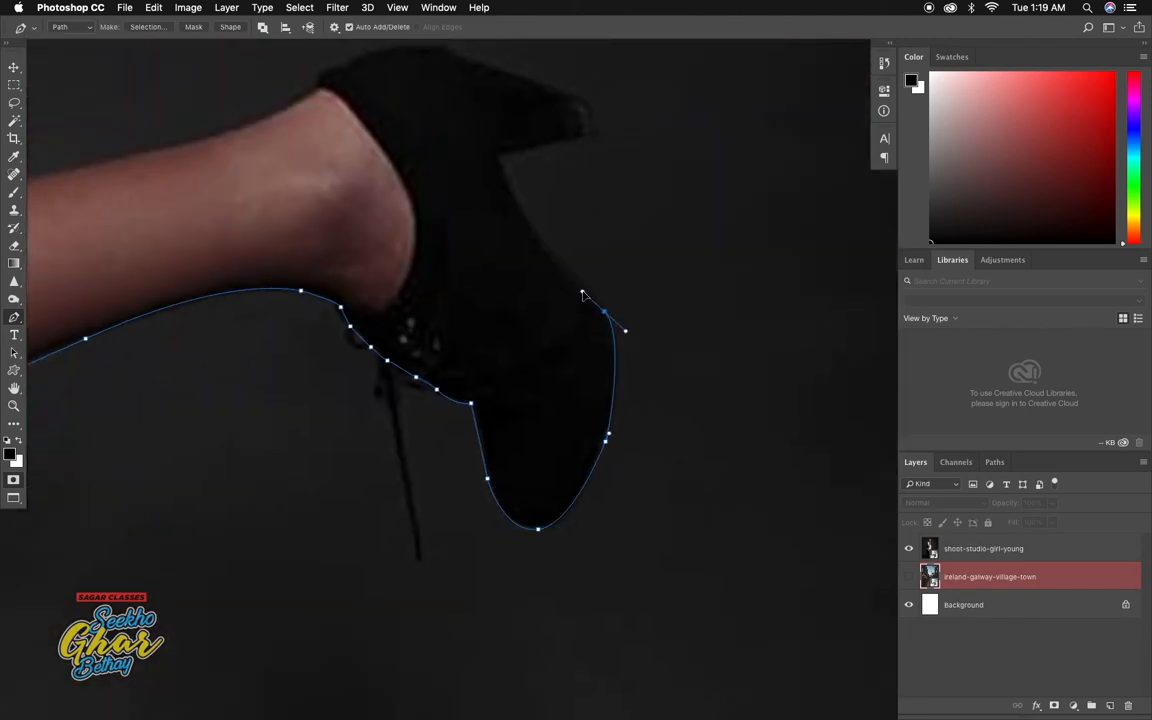
Step: Trace the path around the raised shoe's heel and back along the raised leg's upper edge to the dress hem
{"action": "left_click", "coordinate": [594, 130]}
{"action": "left_click", "coordinate": [591, 99]}
{"action": "left_click_drag", "start_coordinate": [514, 190], "coordinate": [497, 191]}
{"action": "left_click_drag", "start_coordinate": [563, 227], "coordinate": [465, 255]}
{"action": "left_click_drag", "start_coordinate": [244, 290], "coordinate": [200, 306]}
{"action": "left_click", "coordinate": [329, 444]}
{"action": "left_click", "coordinate": [335, 384]}
Step: Trace the path up the back edge of the white dress toward the armhole
{"action": "left_click_drag", "start_coordinate": [507, 323], "coordinate": [523, 298]}
{"action": "left_click", "coordinate": [527, 419]}
{"action": "left_click", "coordinate": [532, 267]}
{"action": "left_click_drag", "start_coordinate": [537, 181], "coordinate": [537, 169]}
{"action": "left_click", "coordinate": [547, 440]}
{"action": "left_click", "coordinate": [525, 334]}
{"action": "left_click", "coordinate": [521, 458]}
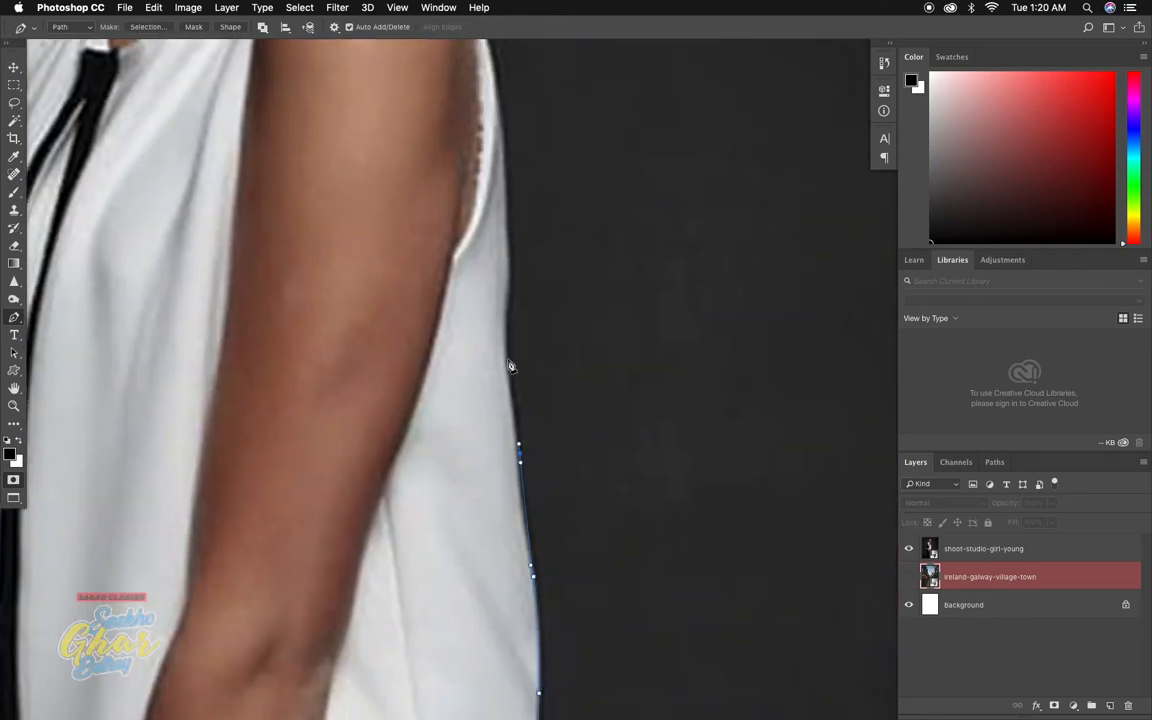
{"action": "left_click", "coordinate": [509, 357]}
{"action": "left_click_drag", "start_coordinate": [524, 444], "coordinate": [524, 434]}
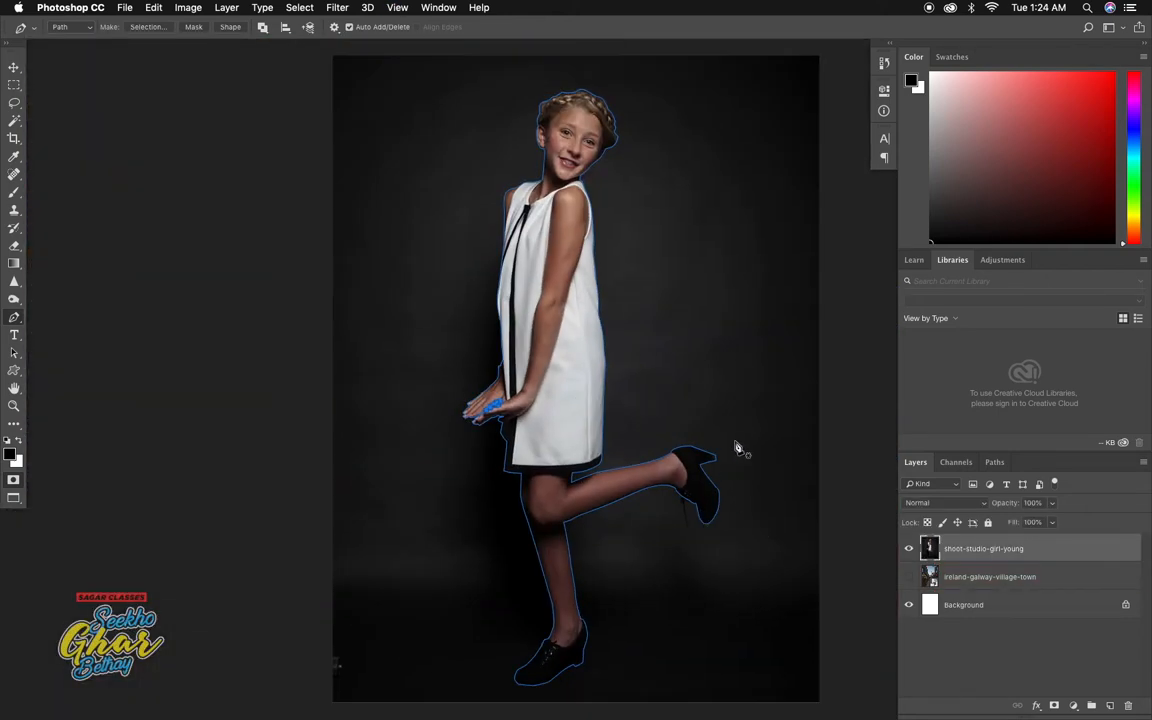
Step: Convert the finished path around the girl into a selection, try clearing the selected figure, and undo the clearing
{"action": "key", "text": "super+Return"}
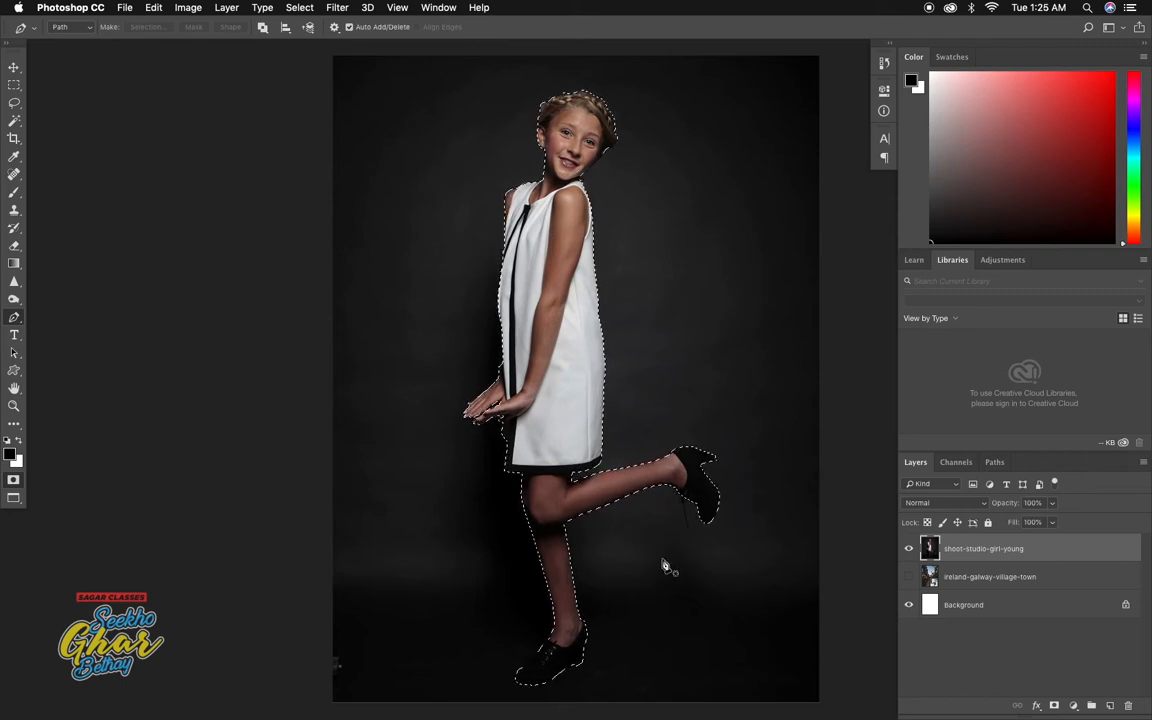
{"action": "key", "text": "super+BackSpace"}
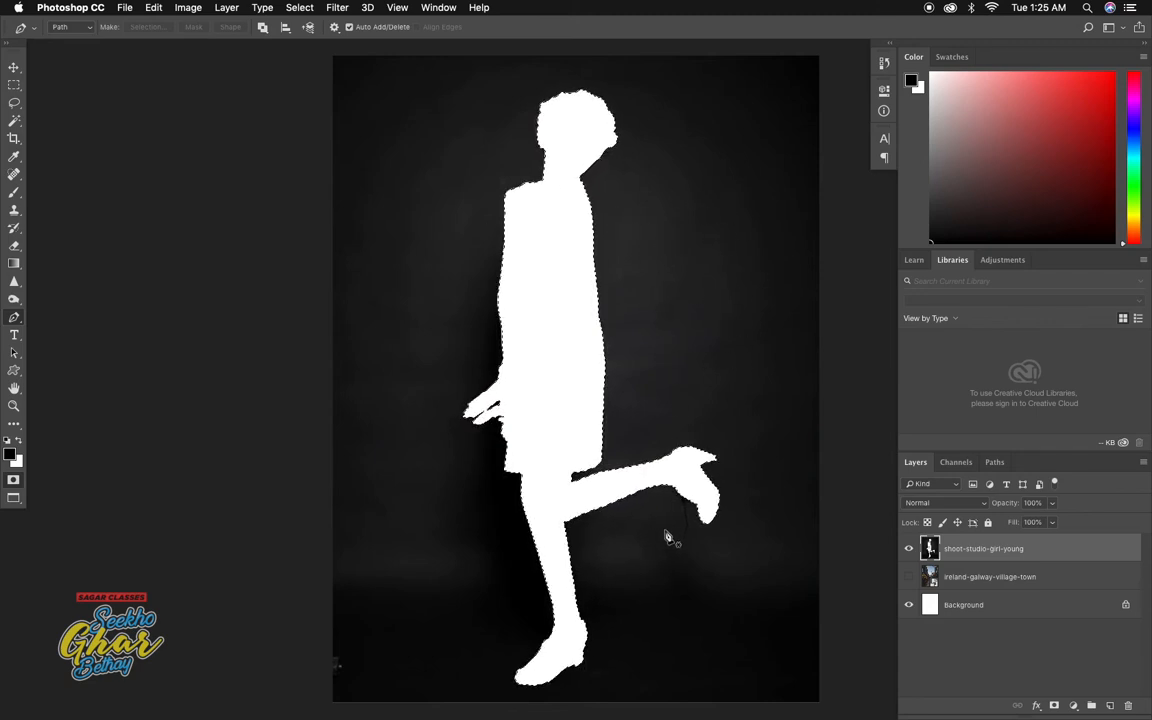
{"action": "key", "text": "super+z"}
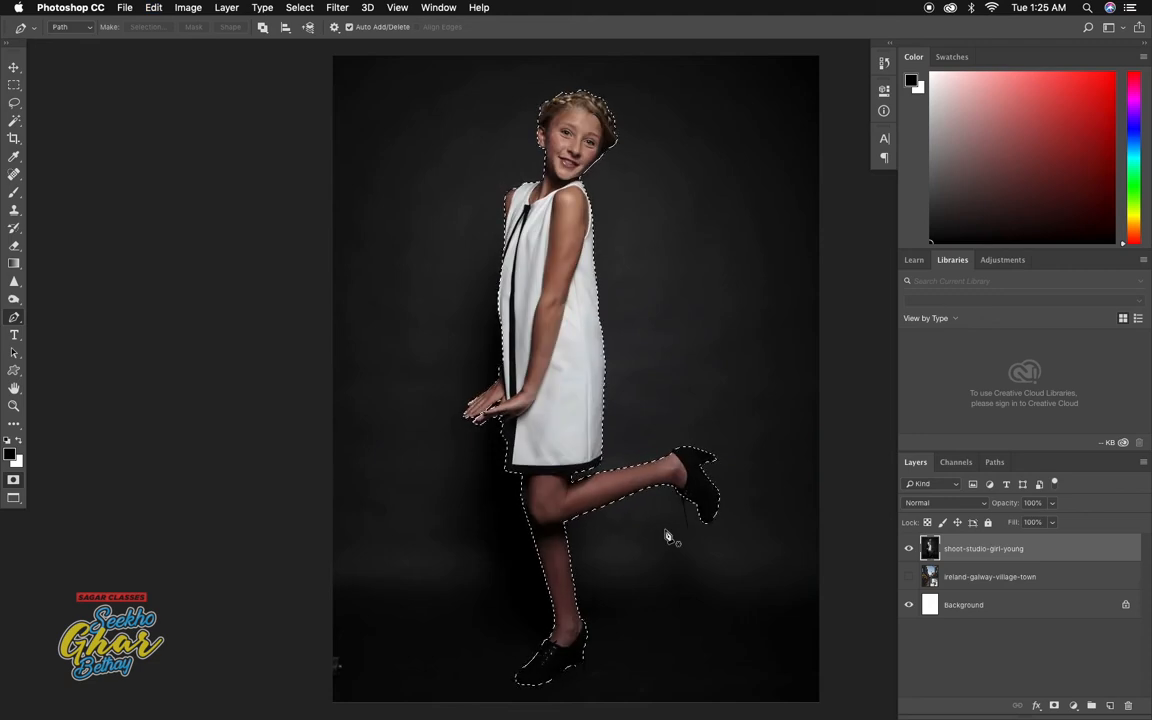
Step: Invert the selection and delete the dark studio background from the shoot-studio-girl-young layer
{"action": "left_click", "coordinate": [314, 7]}
{"action": "left_click", "coordinate": [303, 8]}
{"action": "left_click", "coordinate": [299, 7]}
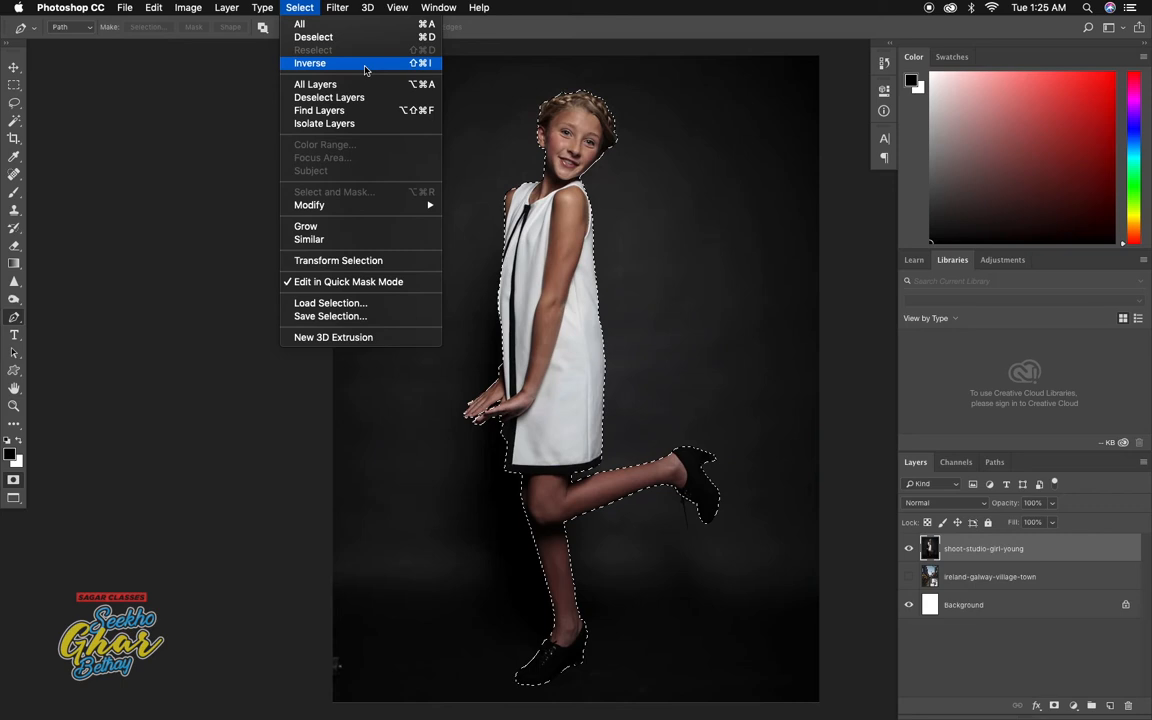
{"action": "left_click", "coordinate": [413, 65]}
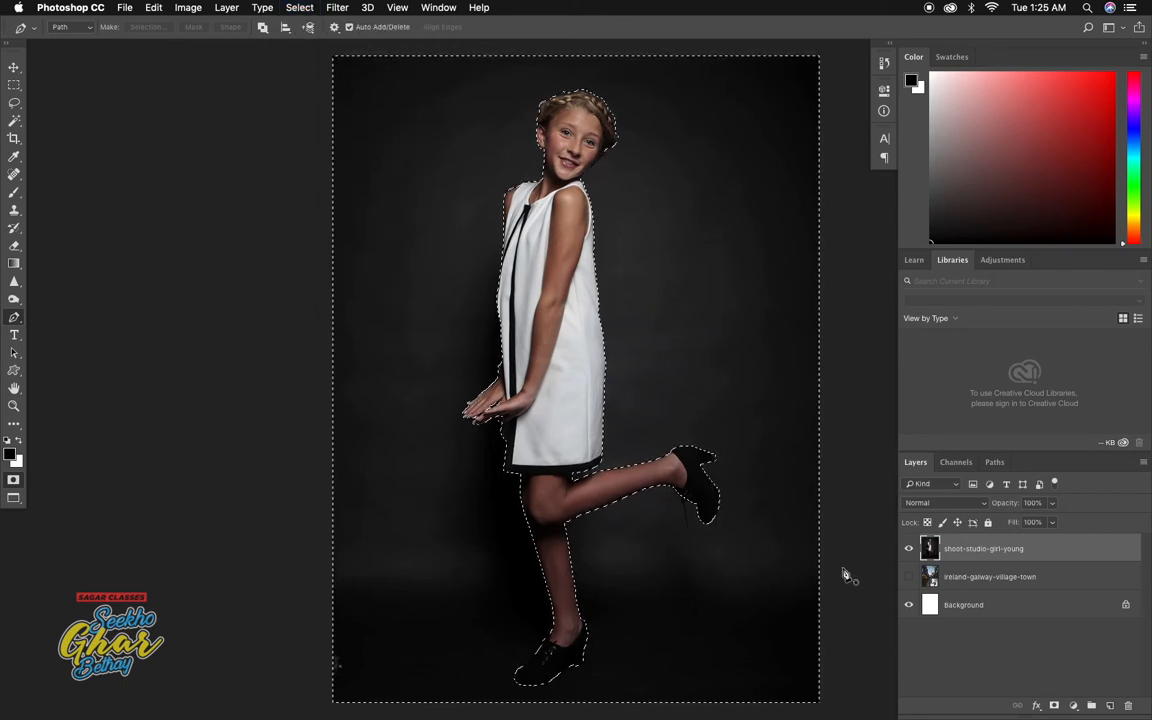
{"action": "key", "text": "BackSpace"}
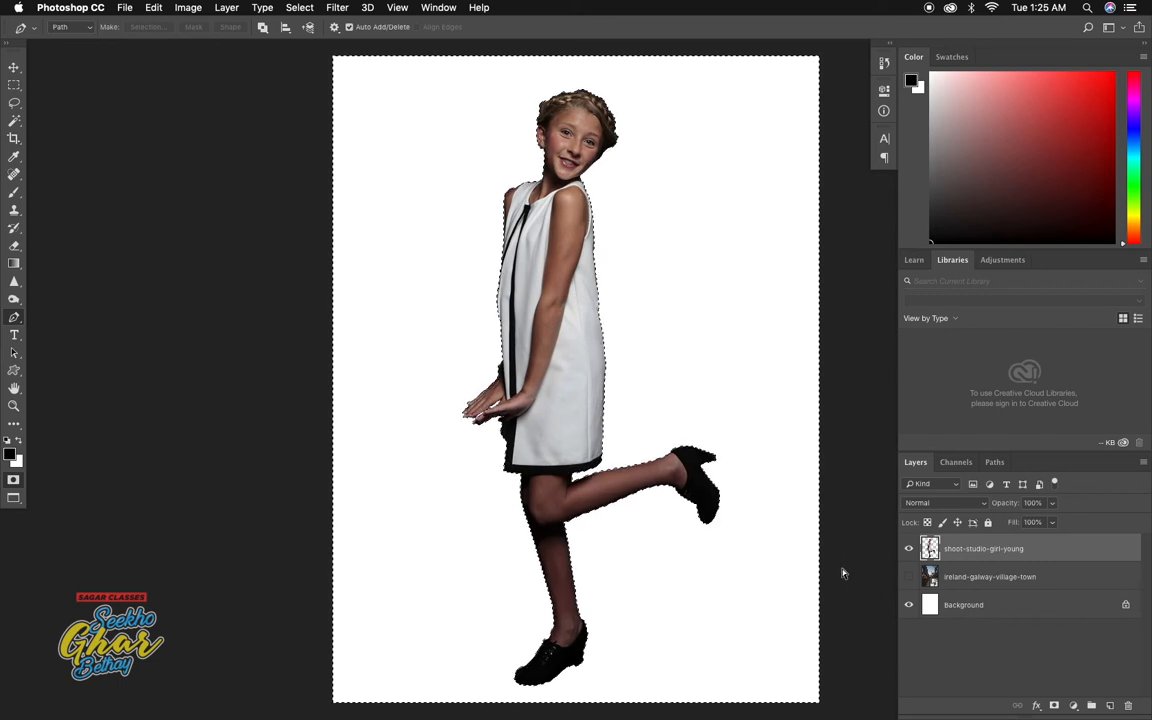
Step: Deselect everything and show the ireland-galway-village-town layer behind the cut-out girl
{"action": "left_click", "coordinate": [299, 8]}
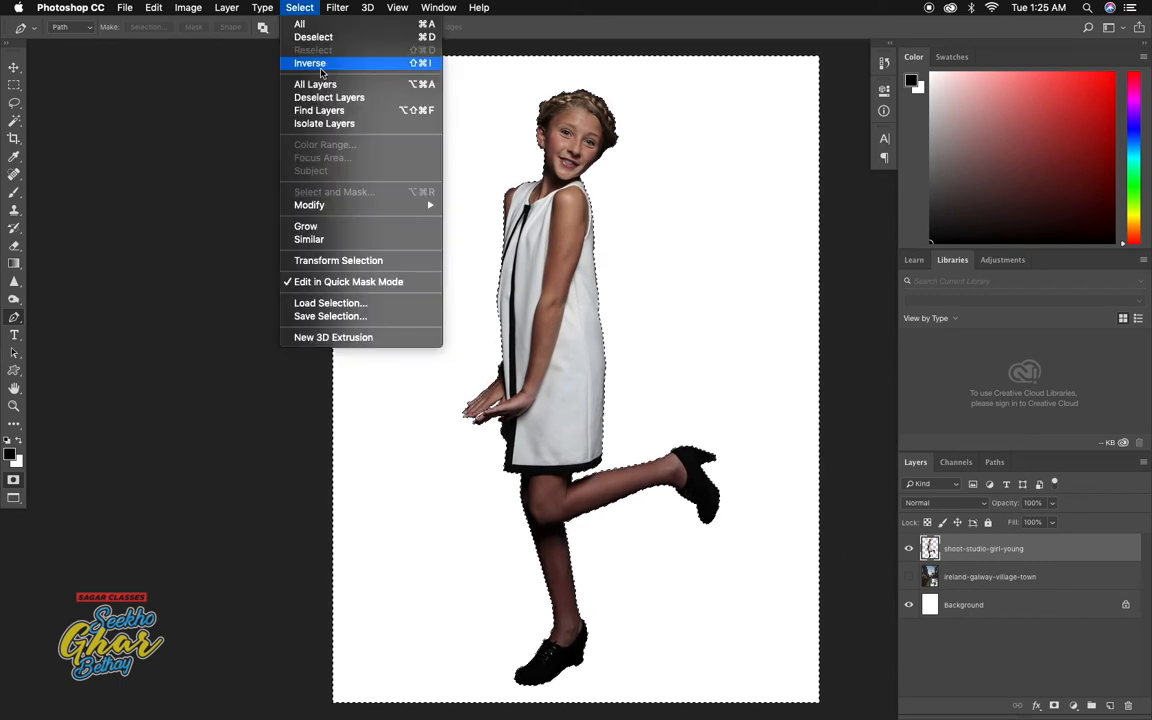
{"action": "left_click", "coordinate": [313, 37]}
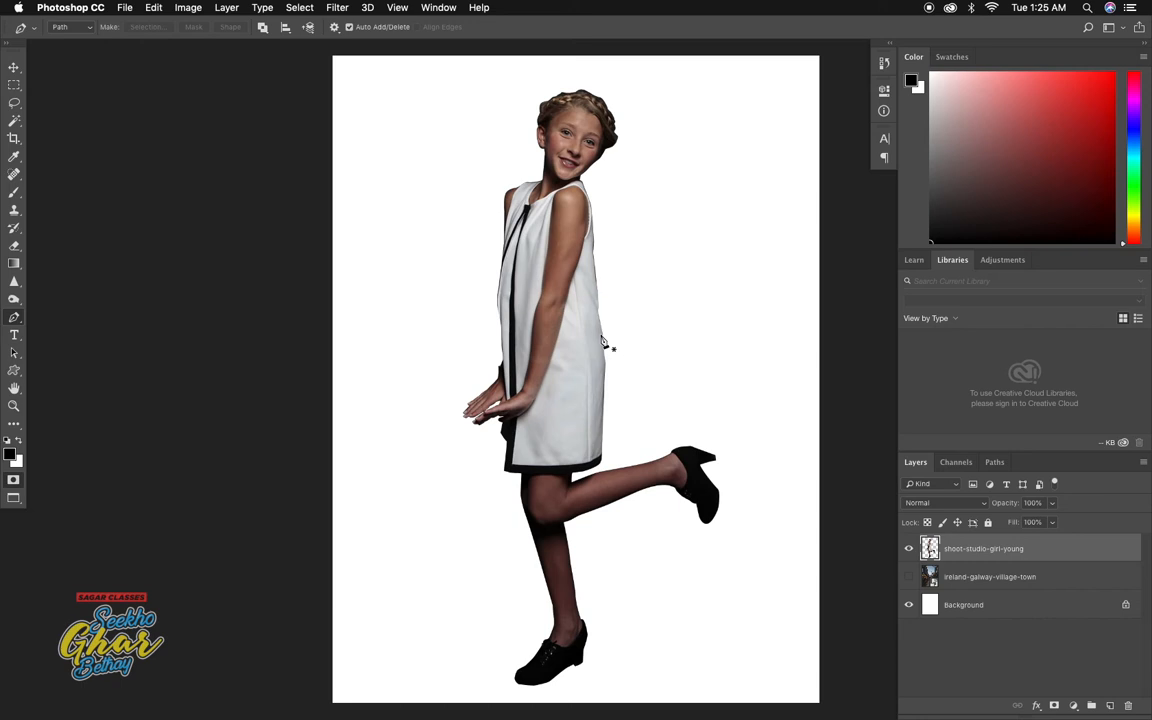
{"action": "key", "text": "v"}
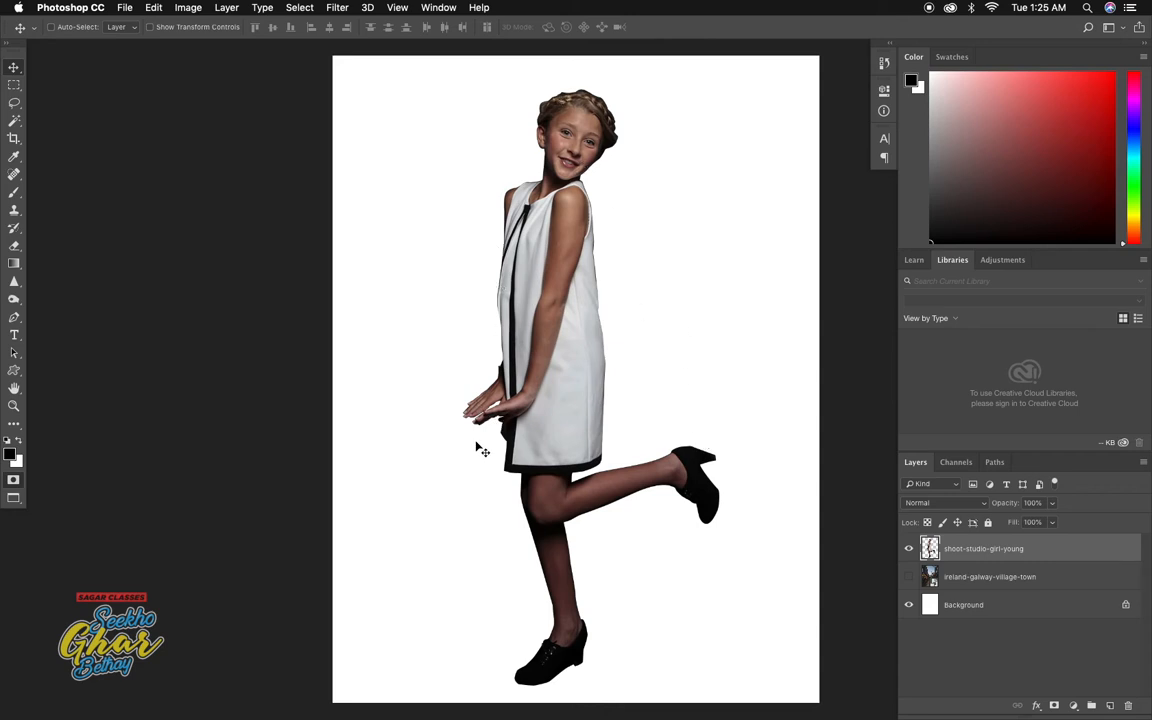
{"action": "left_click", "coordinate": [908, 577]}
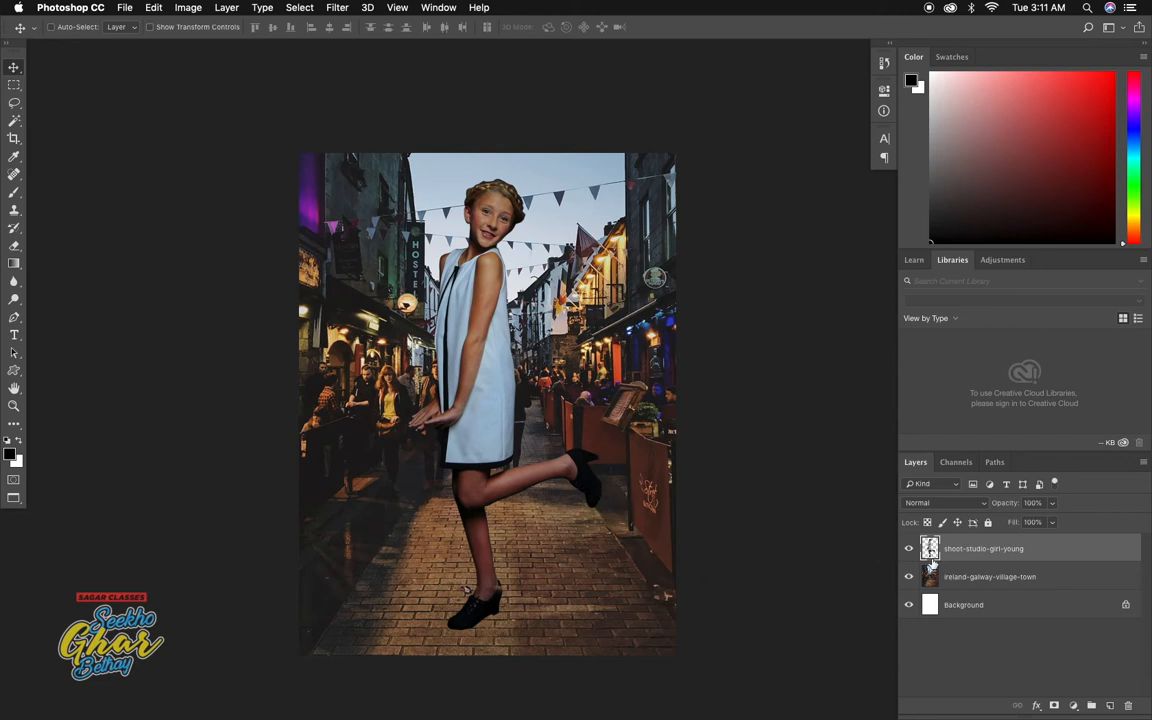
{"action": "left_click_drag", "start_coordinate": [947, 576], "coordinate": [987, 568]}
{"action": "right_click", "coordinate": [481, 325]}
{"action": "left_click", "coordinate": [481, 413]}
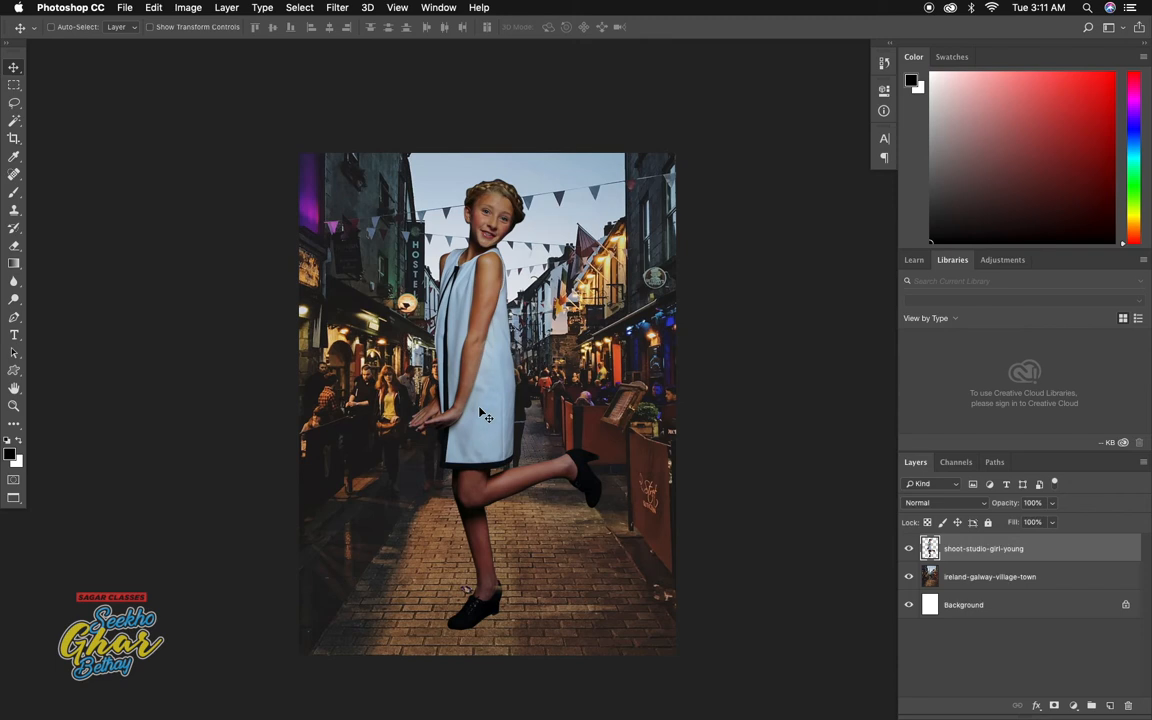
Step: Move the cut-out girl down over the street until her standing foot extends past the image's lower edge
{"action": "left_click", "coordinate": [502, 335]}
{"action": "left_click_drag", "start_coordinate": [472, 292], "coordinate": [520, 406]}
{"action": "key", "text": "super+z"}
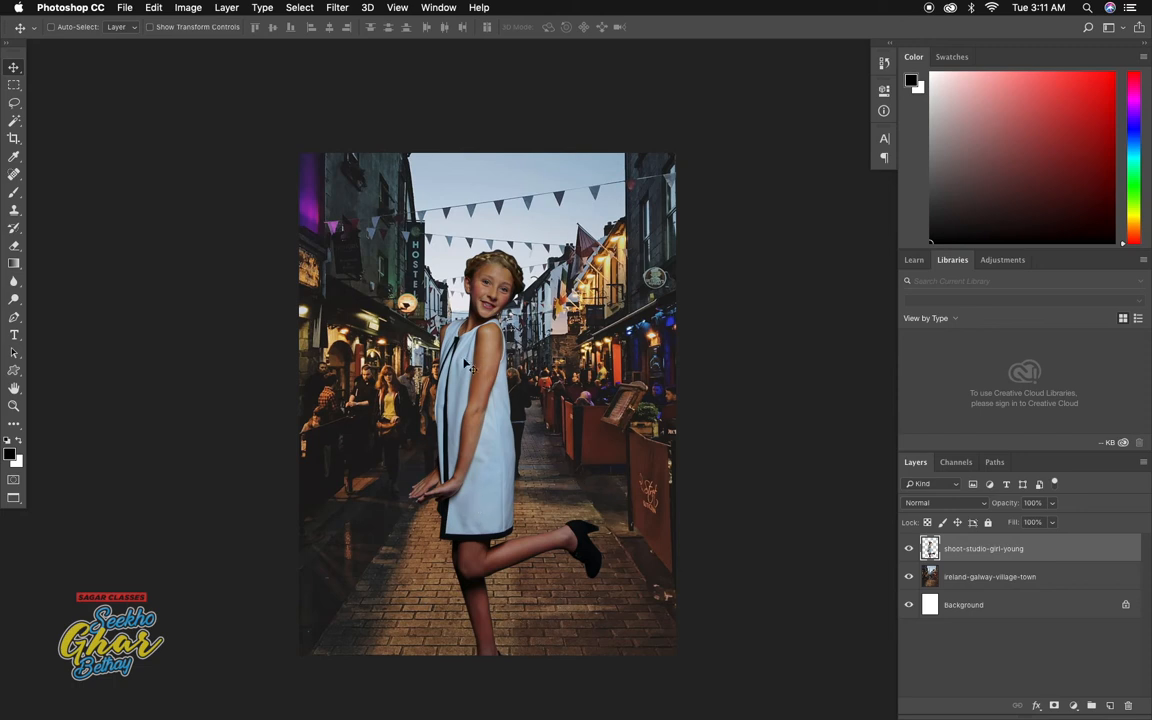
Step: Brighten the shoot-studio-girl-young layer with Levels: midtones 1.14, white input 205 and black output about 9
{"action": "left_click", "coordinate": [970, 582]}
{"action": "left_click", "coordinate": [995, 550]}
{"action": "left_click", "coordinate": [184, 7]}
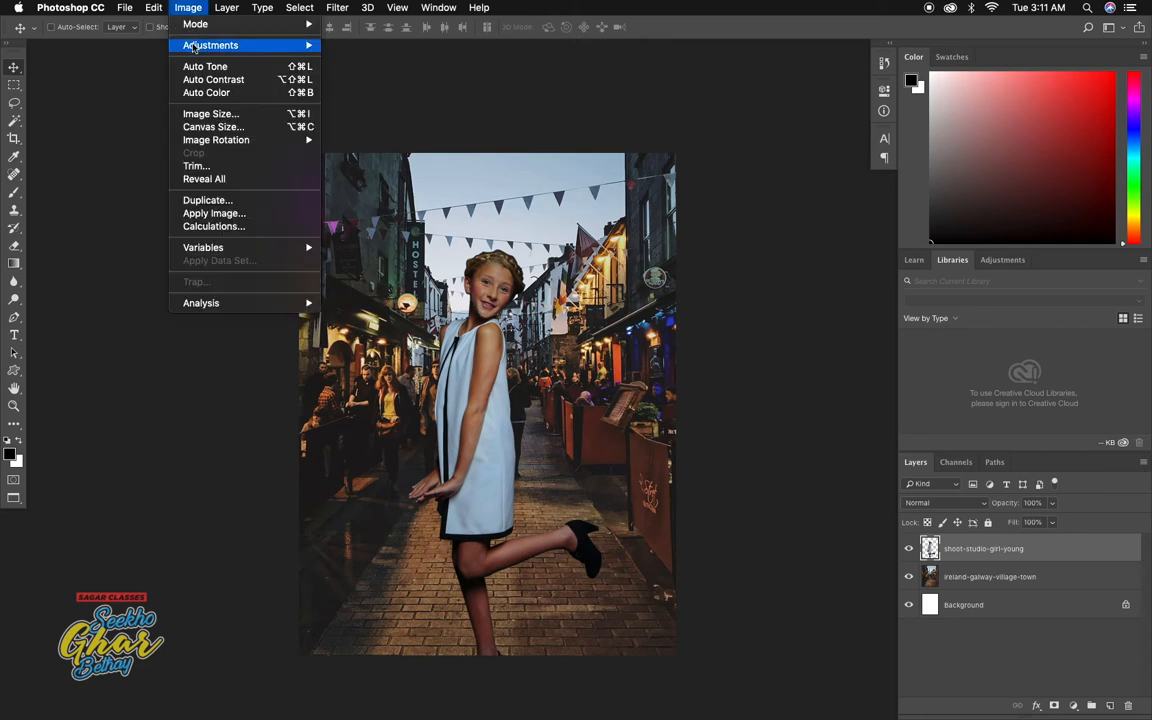
{"action": "mouse_move", "coordinate": [178, 45]}
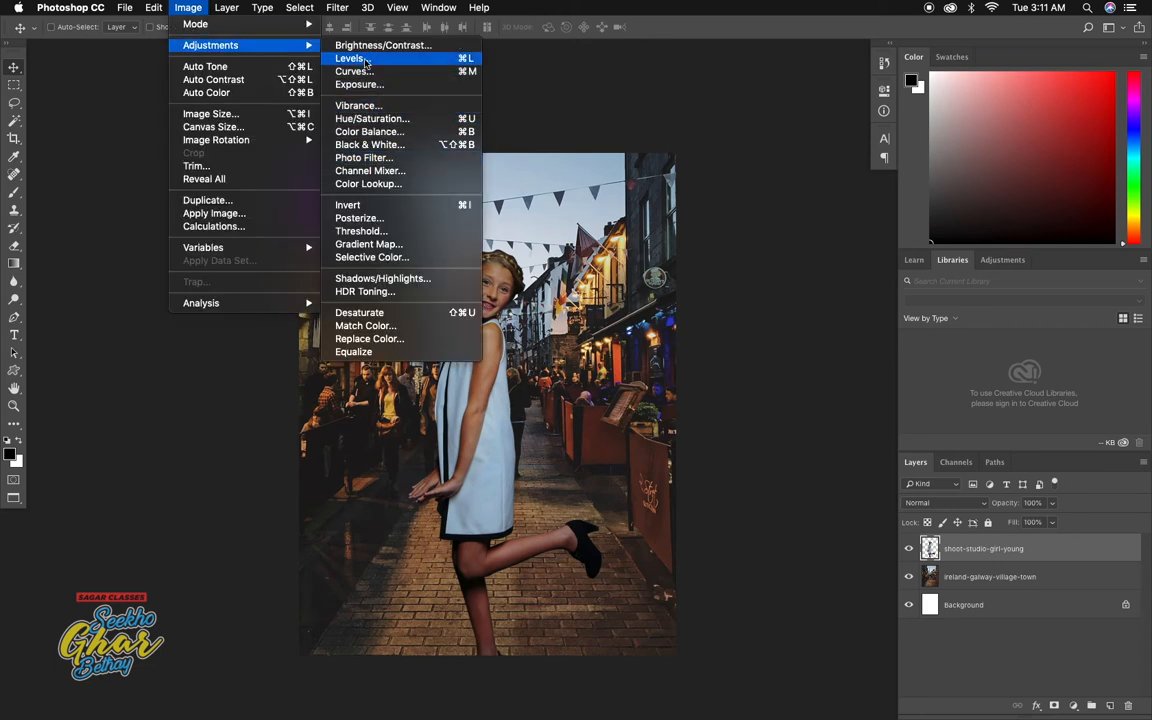
{"action": "left_click", "coordinate": [350, 58]}
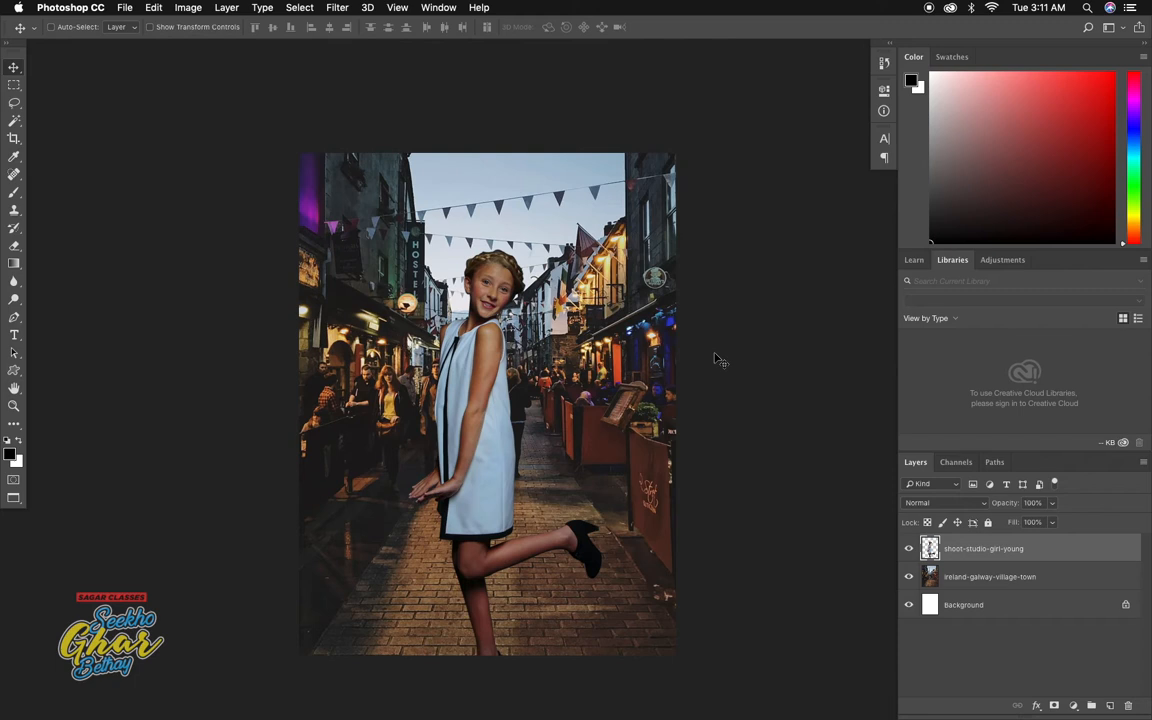
{"action": "key", "text": "super+l"}
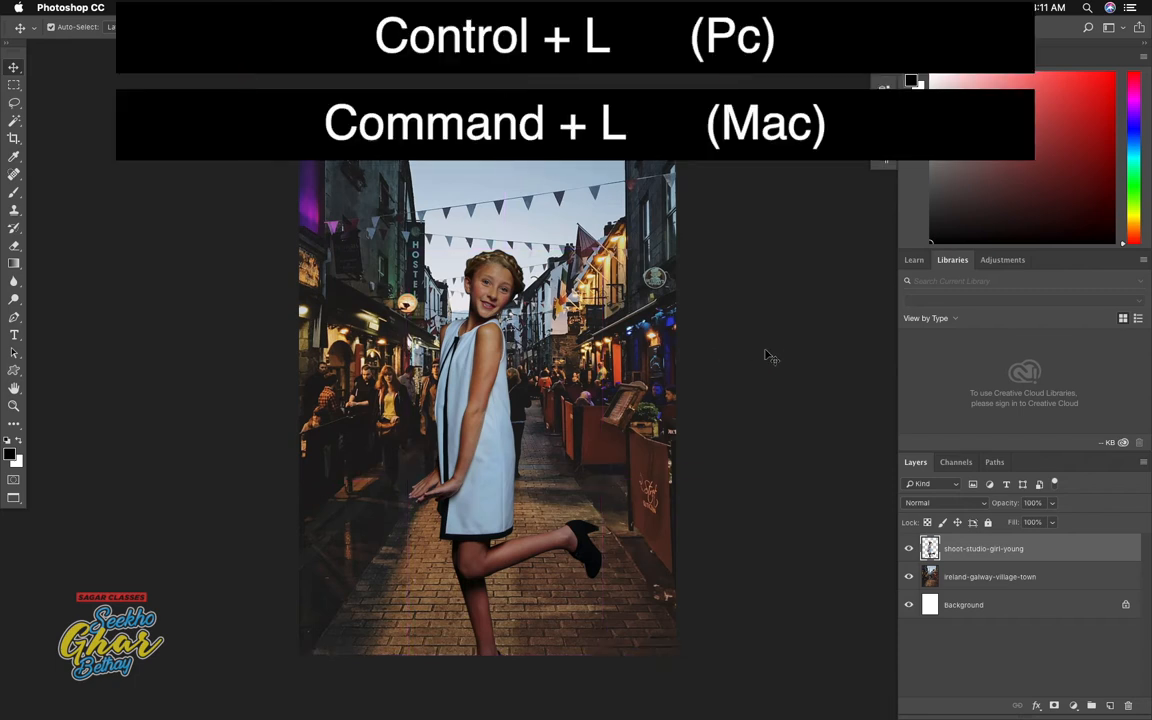
{"action": "key", "text": "super+l"}
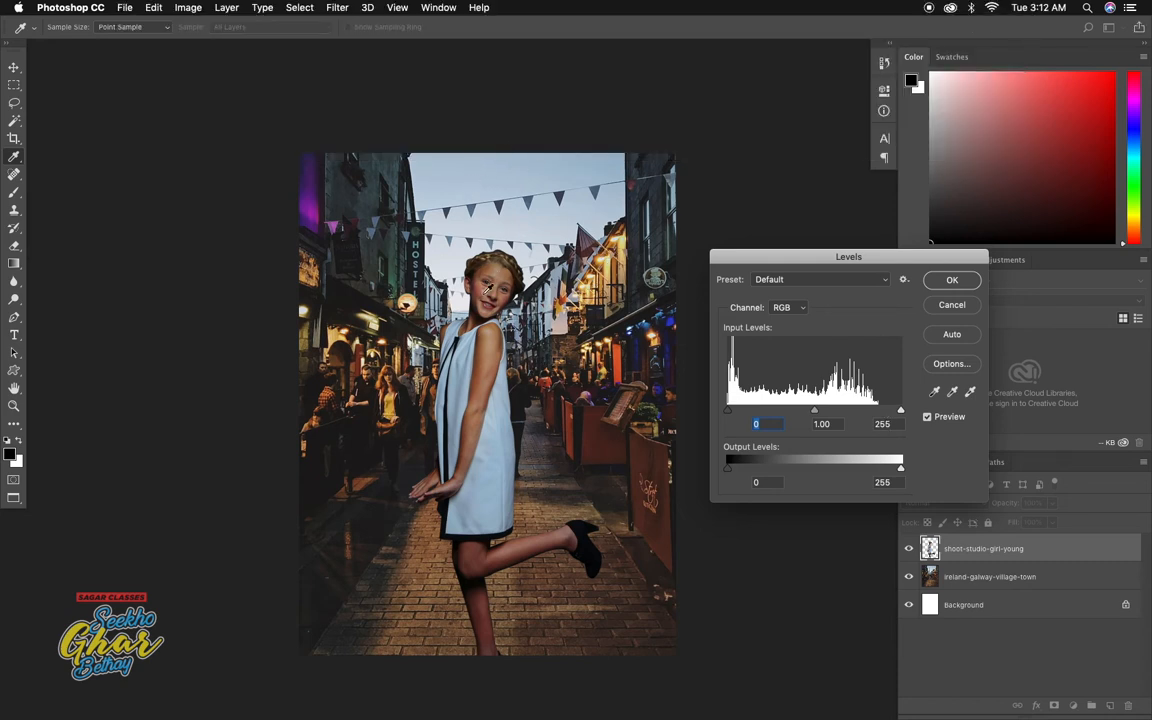
{"action": "left_click_drag", "start_coordinate": [900, 411], "coordinate": [882, 411]}
{"action": "left_click_drag", "start_coordinate": [806, 411], "coordinate": [798, 412]}
{"action": "left_click", "coordinate": [798, 411]}
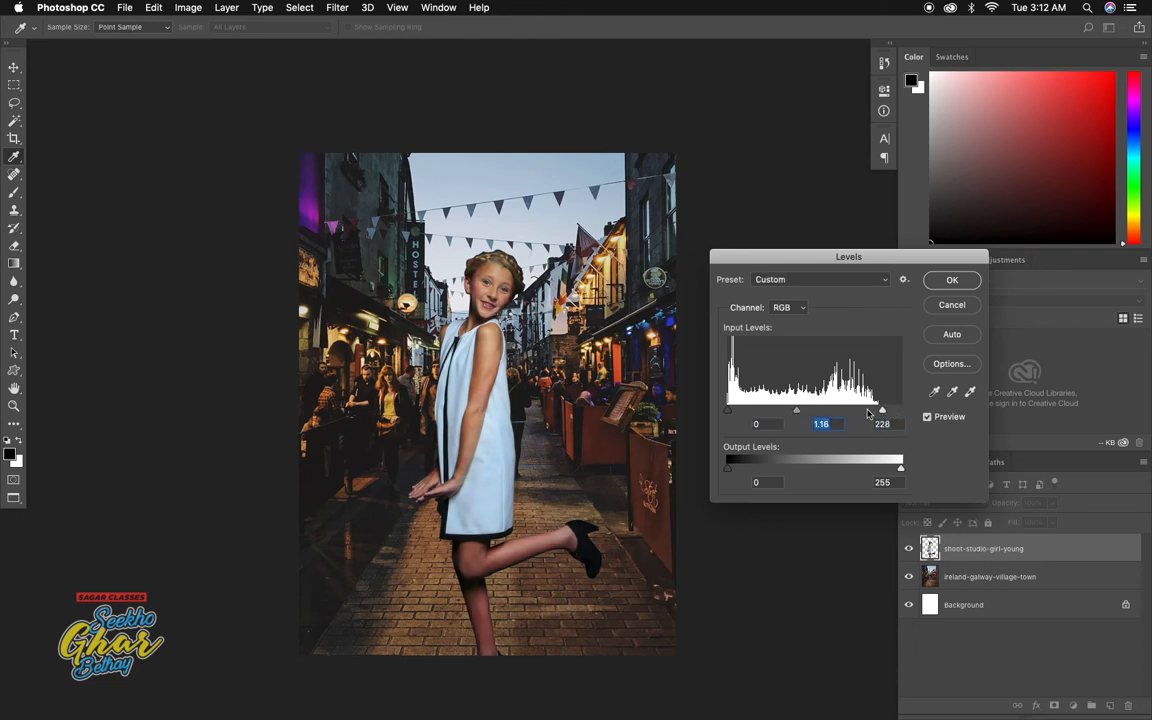
{"action": "left_click_drag", "start_coordinate": [882, 411], "coordinate": [866, 411]}
{"action": "left_click", "coordinate": [790, 412]}
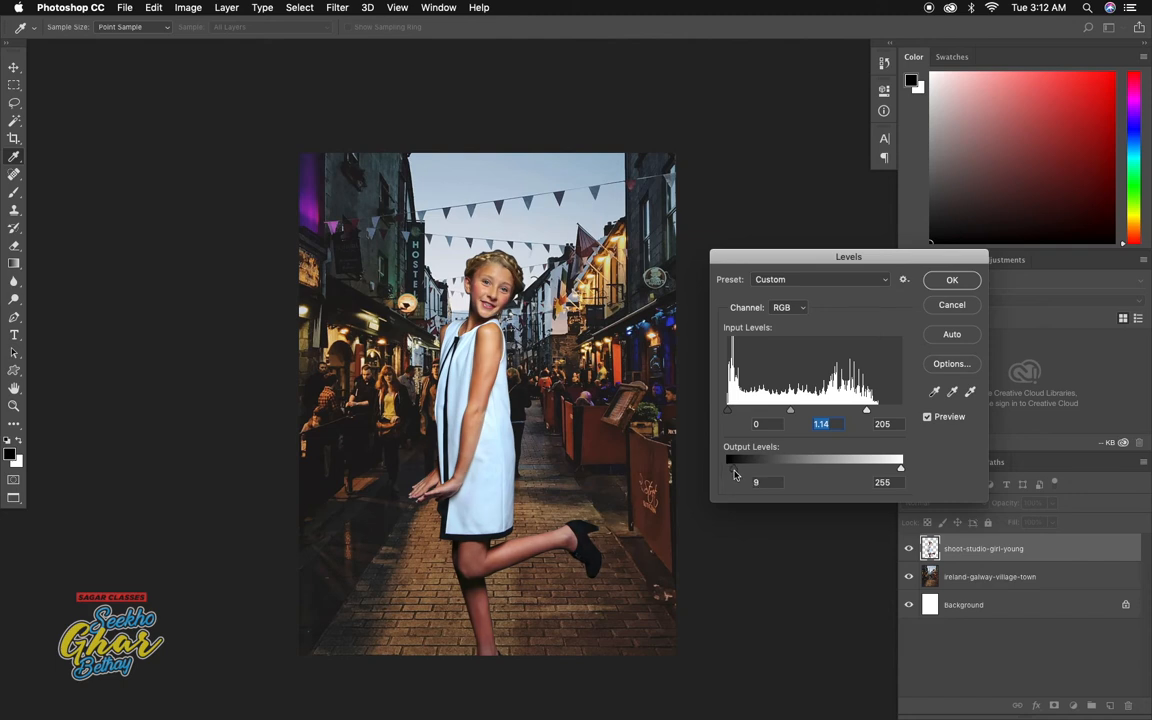
{"action": "left_click_drag", "start_coordinate": [735, 474], "coordinate": [733, 474]}
{"action": "left_click", "coordinate": [951, 279]}
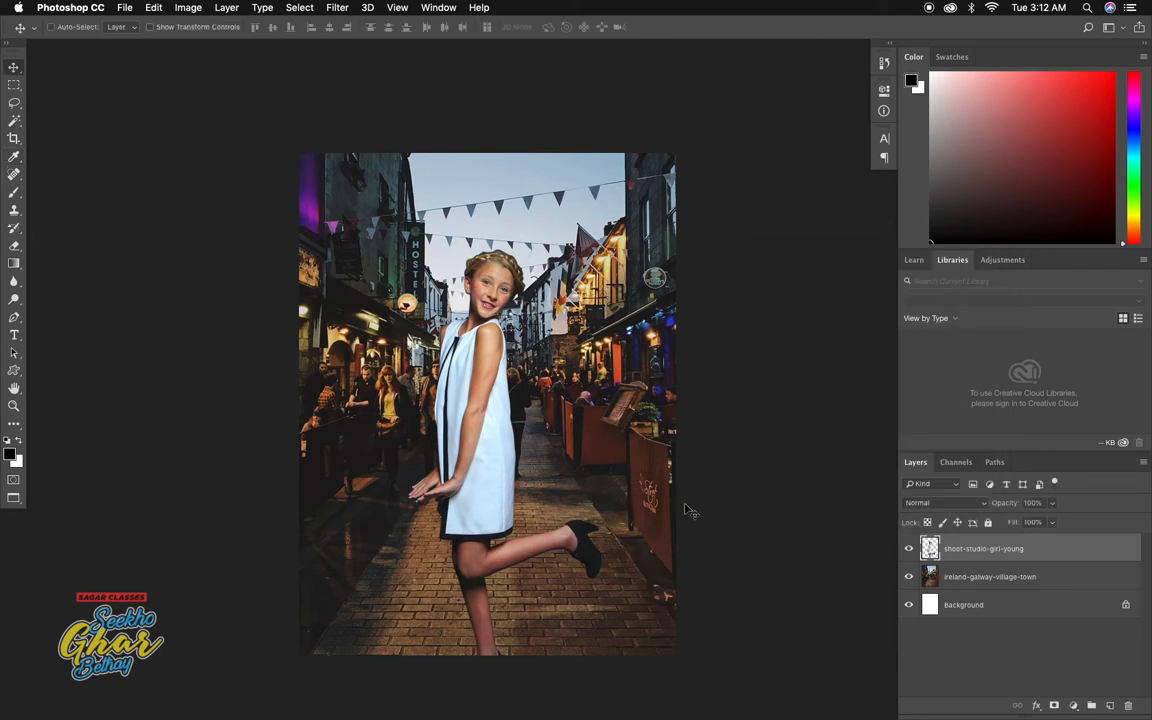
Step: Start Match Color on the girl's layer with Lesson 3.psd as source and ireland-galway-village-town as the source layer
{"action": "key", "text": "super+equal"}
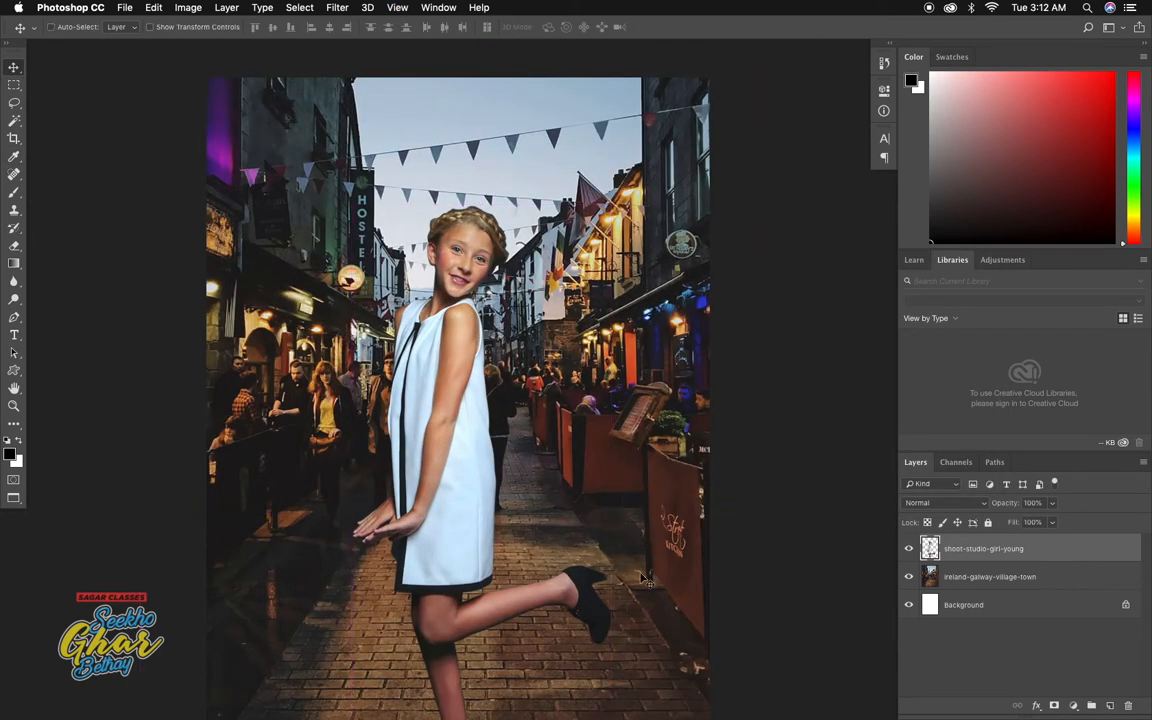
{"action": "left_click_drag", "start_coordinate": [582, 507], "coordinate": [608, 469]}
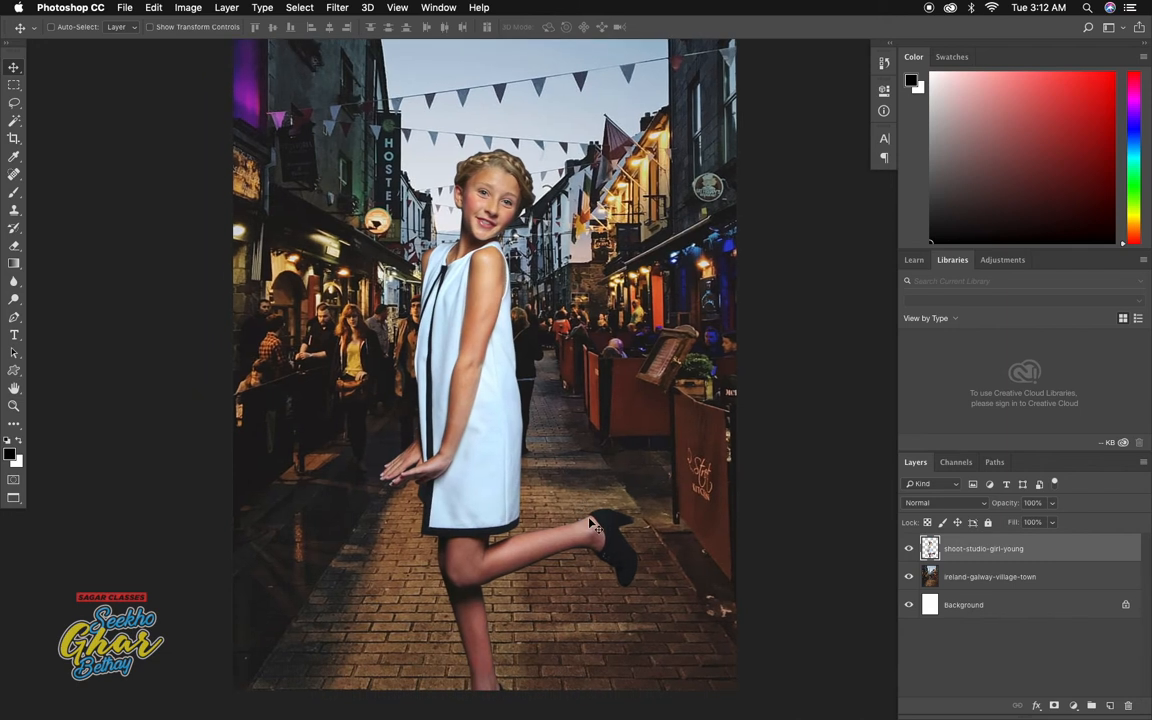
{"action": "key", "text": "super+minus"}
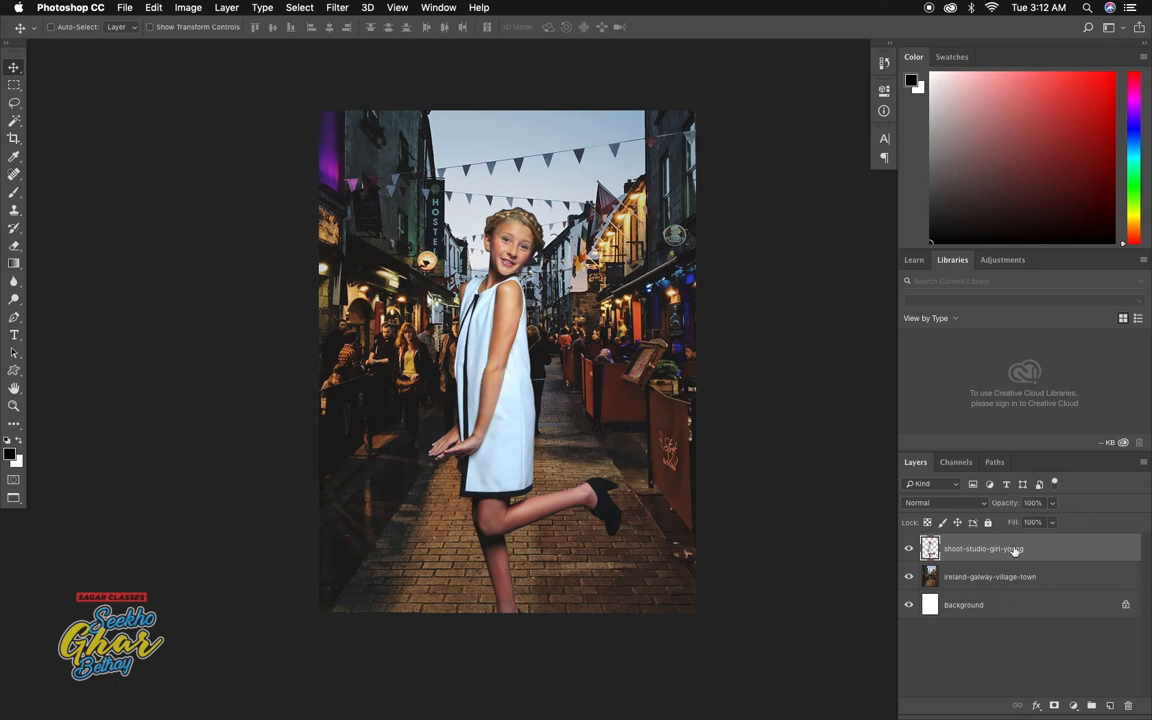
{"action": "left_click", "coordinate": [188, 7]}
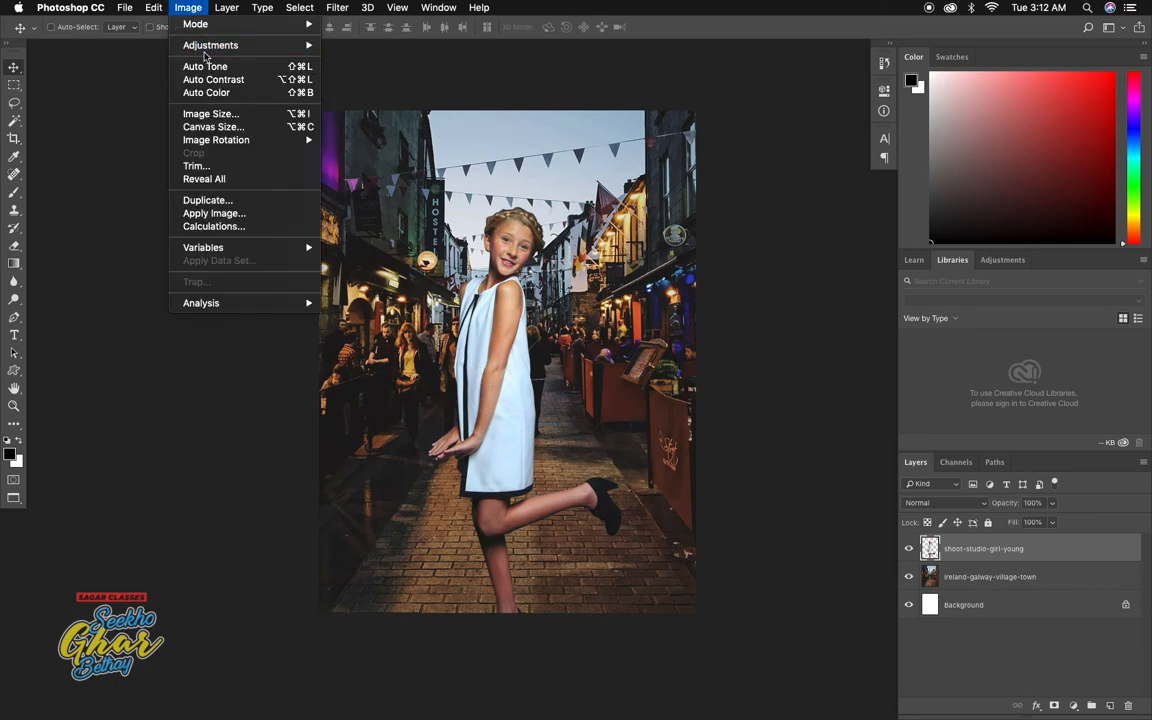
{"action": "mouse_move", "coordinate": [215, 45]}
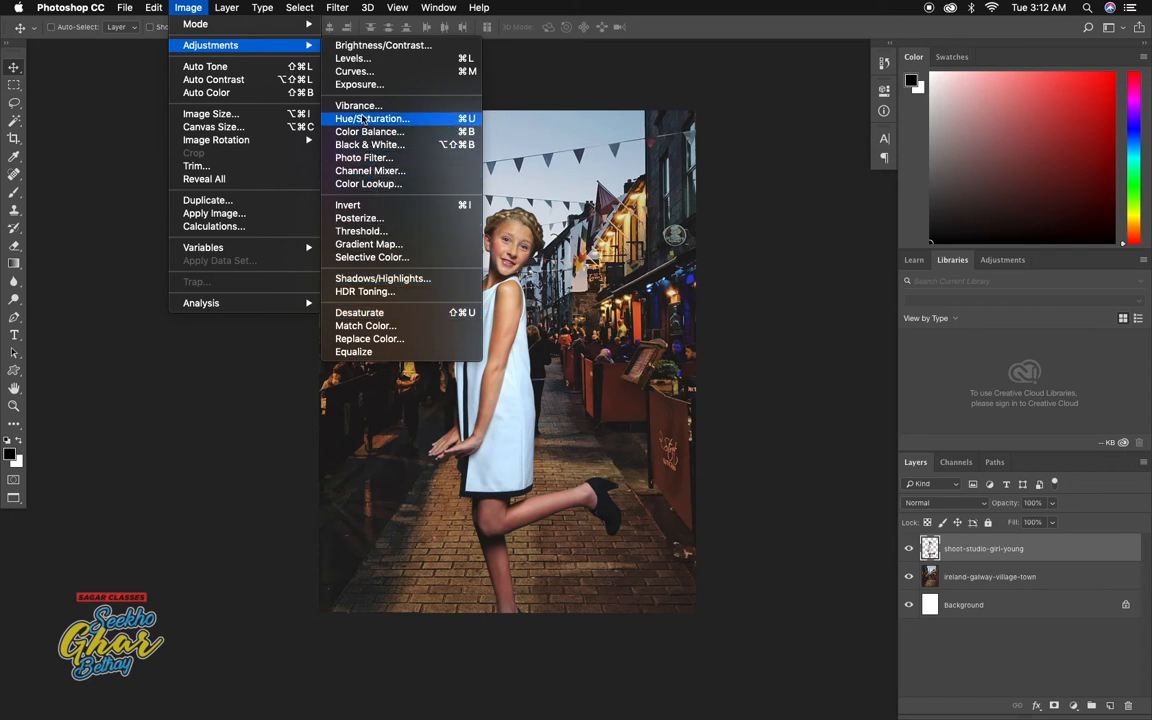
{"action": "left_click", "coordinate": [366, 339]}
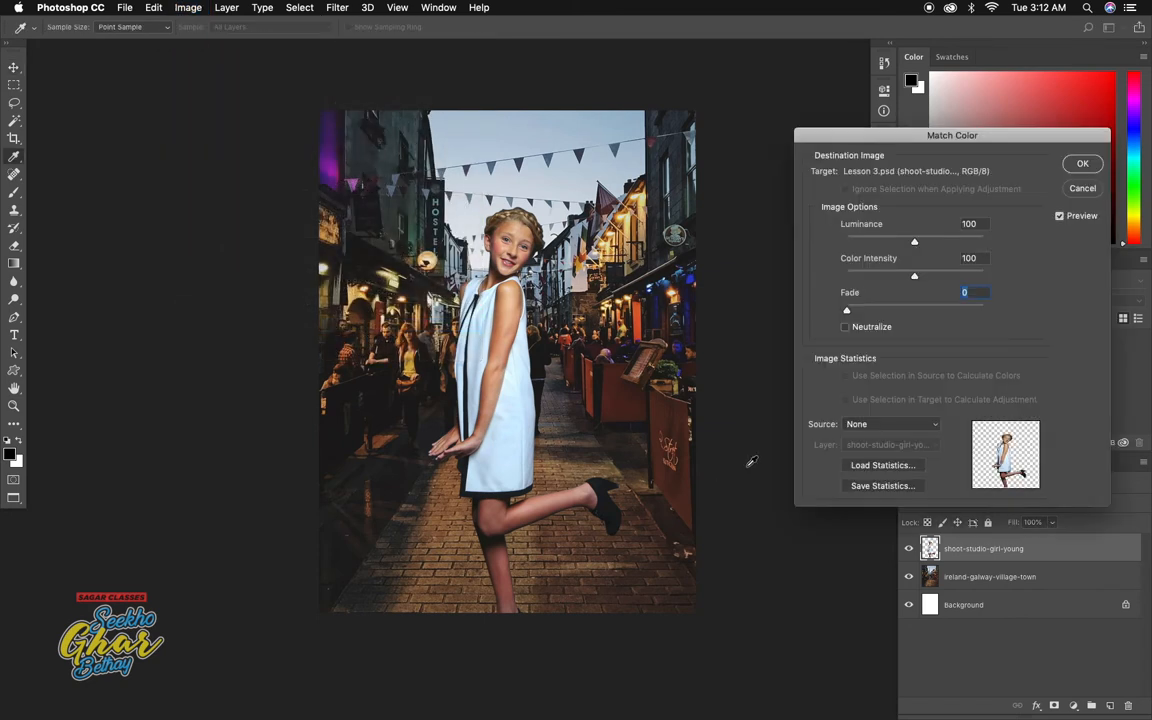
{"action": "left_click", "coordinate": [872, 424]}
{"action": "left_click", "coordinate": [866, 436]}
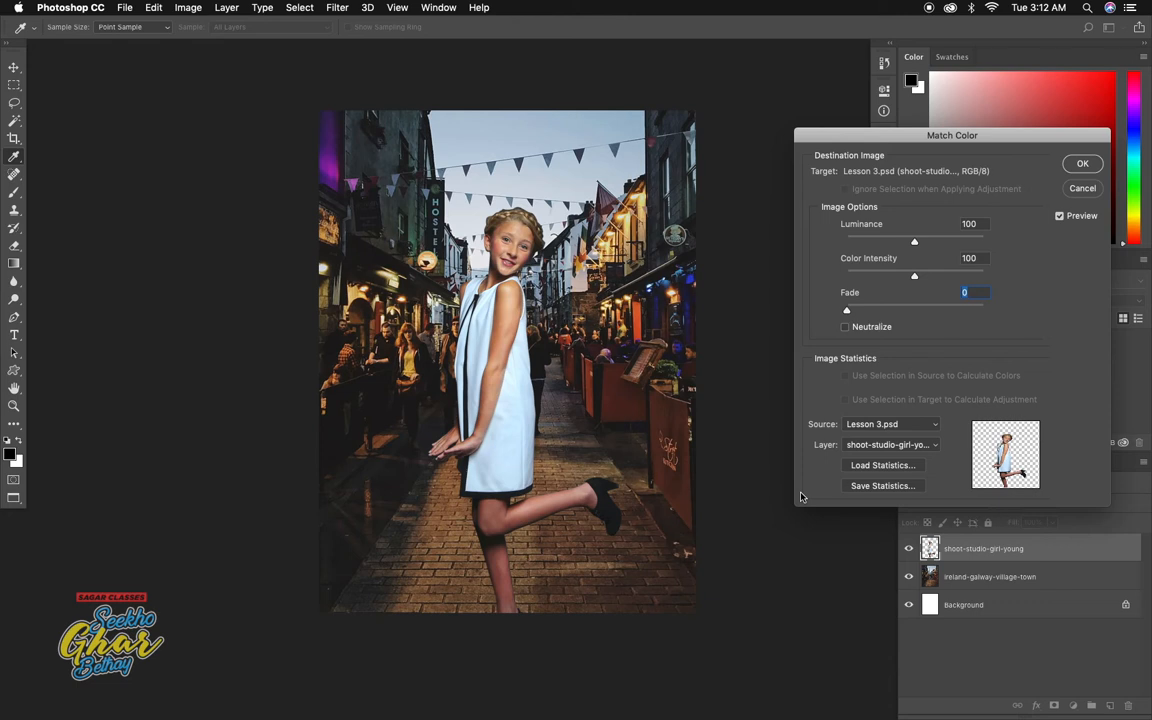
{"action": "left_click", "coordinate": [887, 444]}
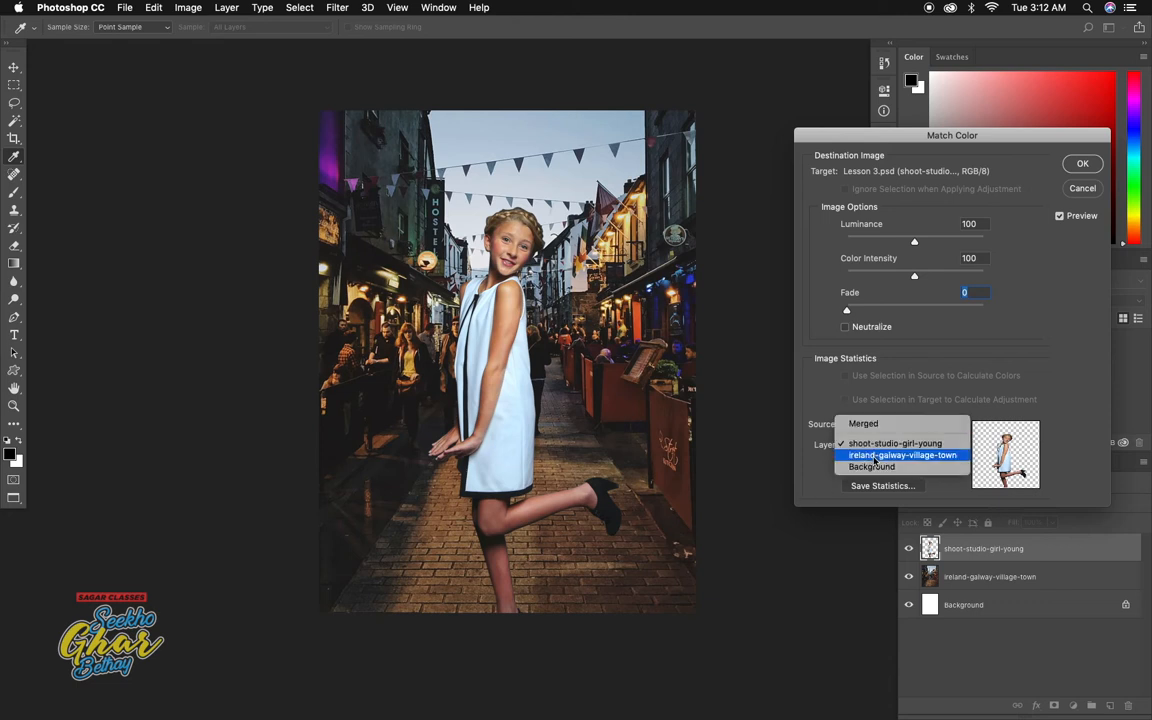
{"action": "left_click", "coordinate": [875, 456]}
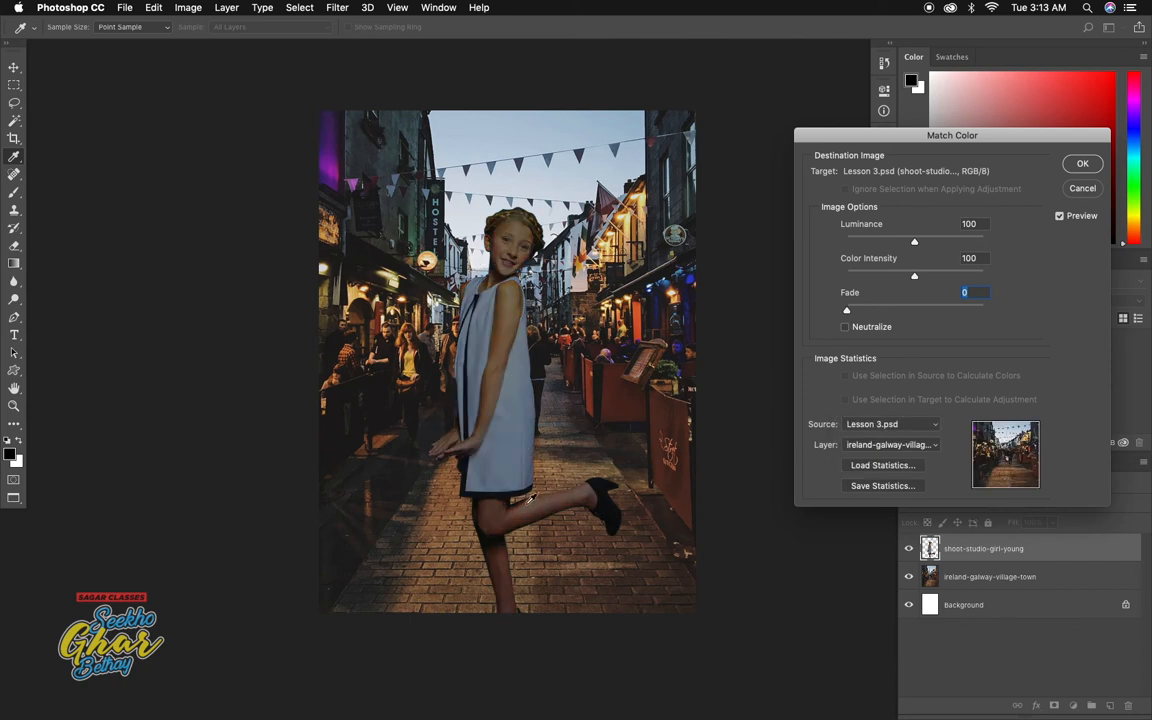
Step: Set the colour match to fade 64, color intensity 106 and luminance 165, and apply it
{"action": "left_click_drag", "start_coordinate": [866, 313], "coordinate": [919, 280]}
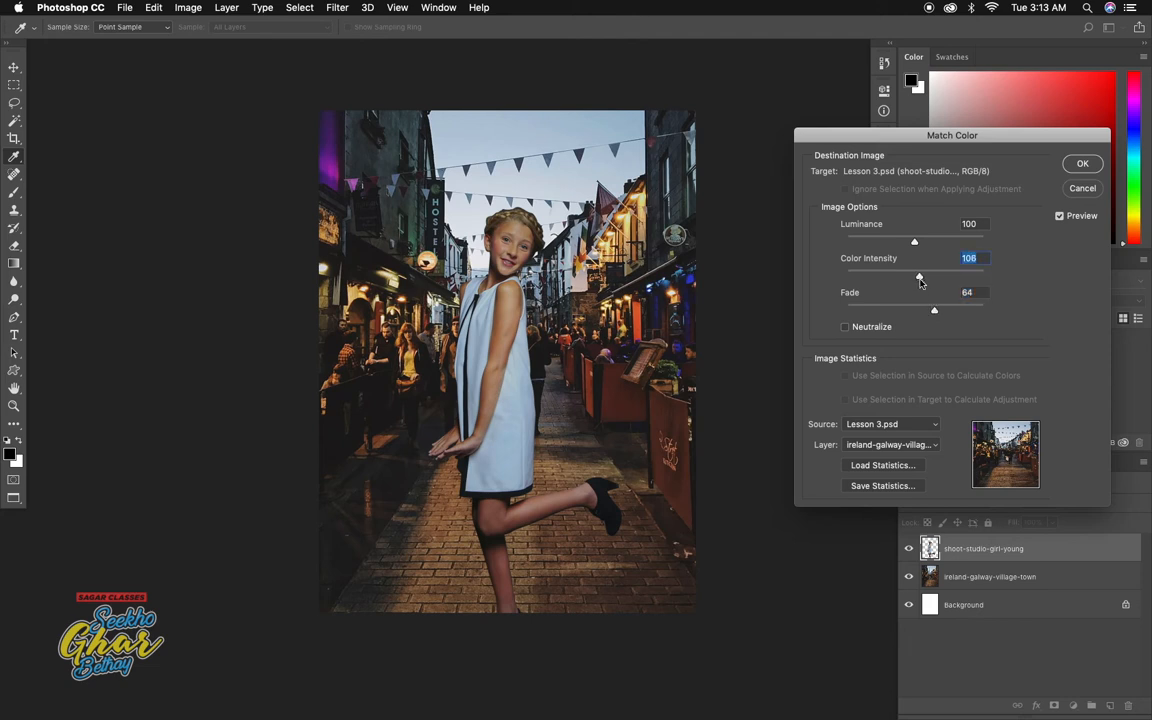
{"action": "left_click_drag", "start_coordinate": [916, 243], "coordinate": [954, 244]}
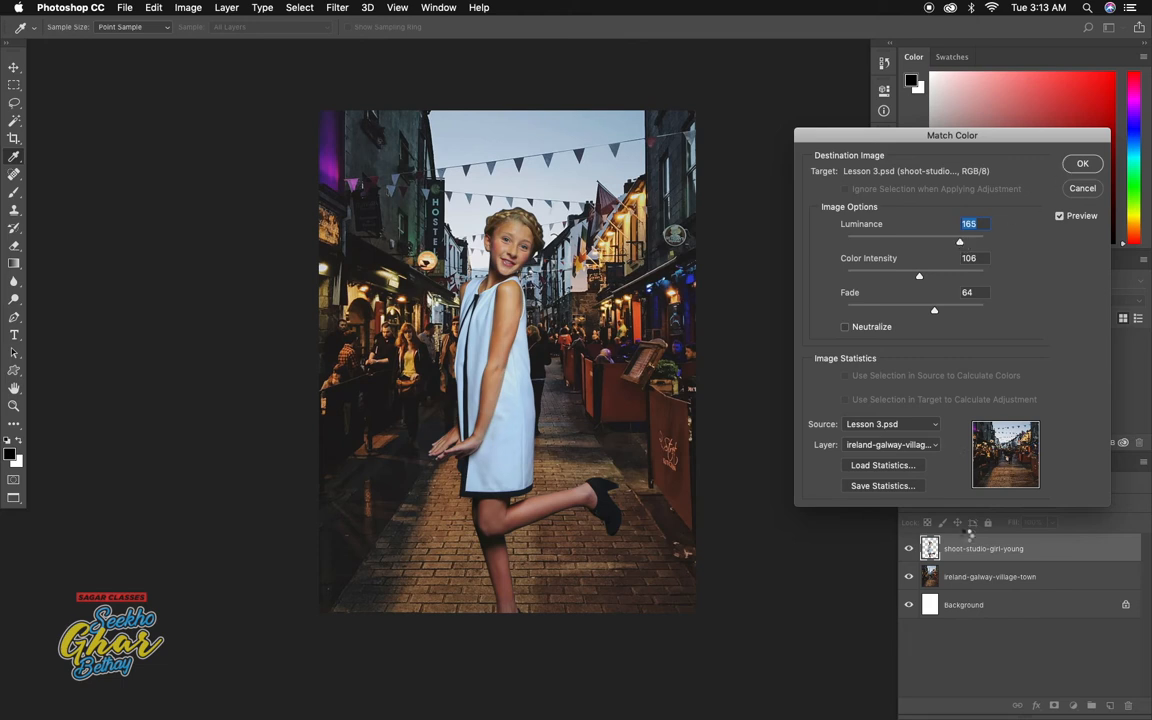
{"action": "key", "text": "Return"}
{"action": "key", "text": "v"}
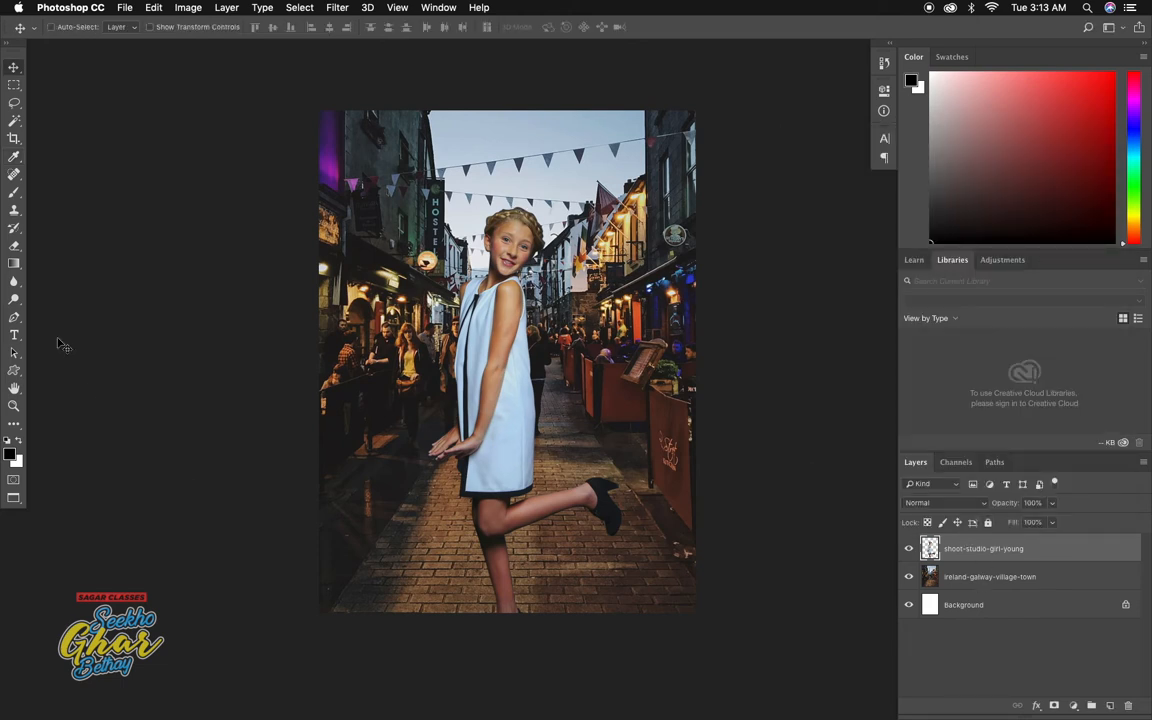
Step: Ready the Blur tool with a 300 px brush for working on the girl's raised black shoe
{"action": "left_click", "coordinate": [13, 282]}
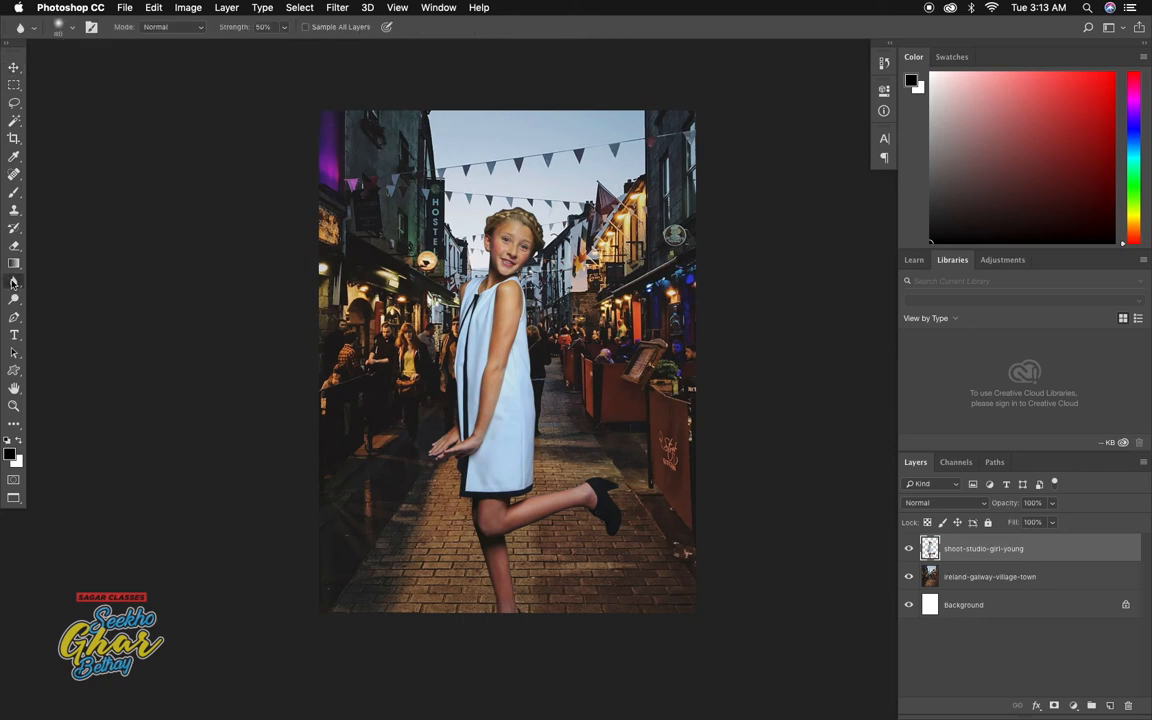
{"action": "left_click", "coordinate": [60, 283]}
{"action": "key", "text": "bracketright"}
{"action": "key", "text": "bracketright"}
{"action": "key", "text": "bracketright"}
{"action": "key", "text": "bracketright"}
{"action": "key", "text": "bracketright"}
{"action": "key", "text": "bracketright"}
{"action": "key", "text": "super+equal"}
{"action": "key", "text": "super+equal"}
{"action": "key", "text": "super+equal"}
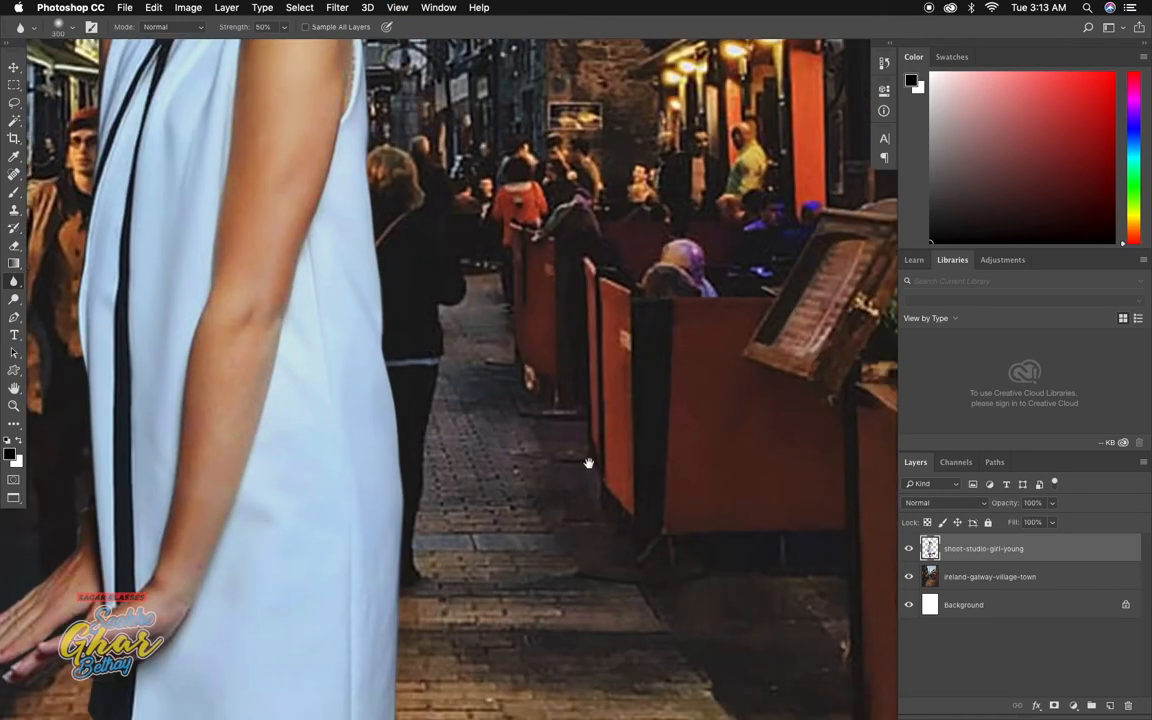
{"action": "left_click_drag", "start_coordinate": [589, 463], "coordinate": [430, 214]}
{"action": "left_click_drag", "start_coordinate": [635, 465], "coordinate": [627, 494]}
{"action": "left_click_drag", "start_coordinate": [603, 545], "coordinate": [592, 323]}
{"action": "mouse_move", "coordinate": [592, 413]}
{"action": "left_mouse_down"}
{"action": "mouse_move", "coordinate": [600, 391]}
{"action": "mouse_move", "coordinate": [613, 420]}
{"action": "left_mouse_up"}
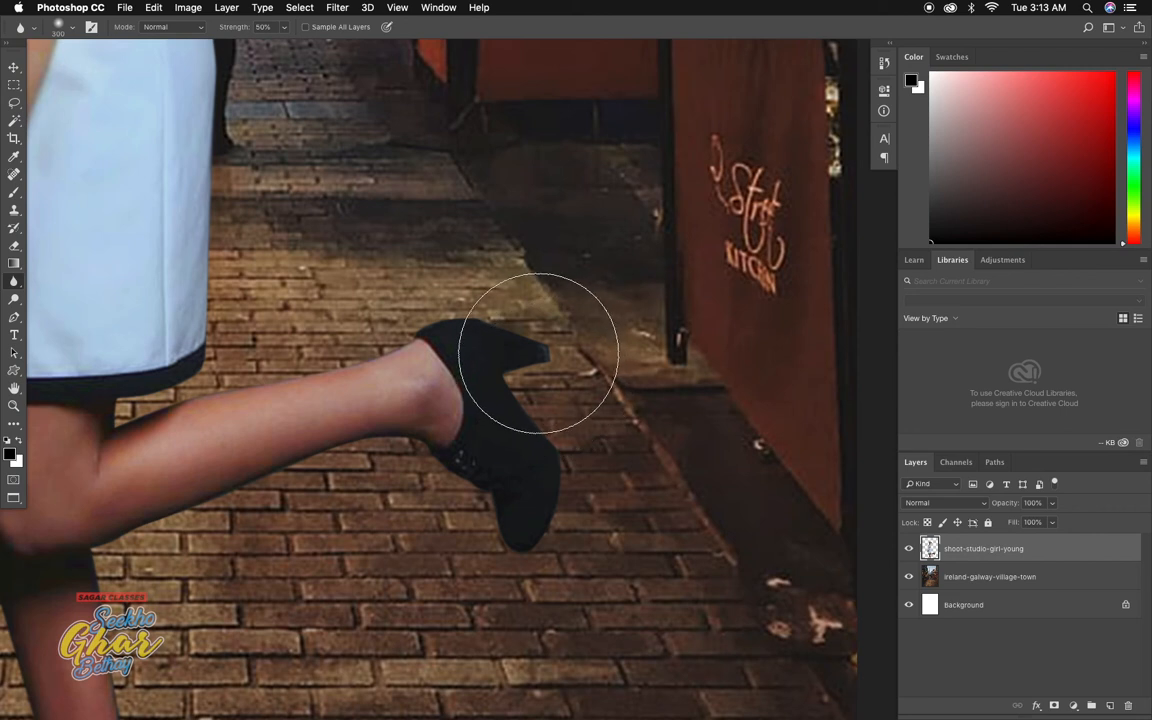
{"action": "key", "text": "v"}
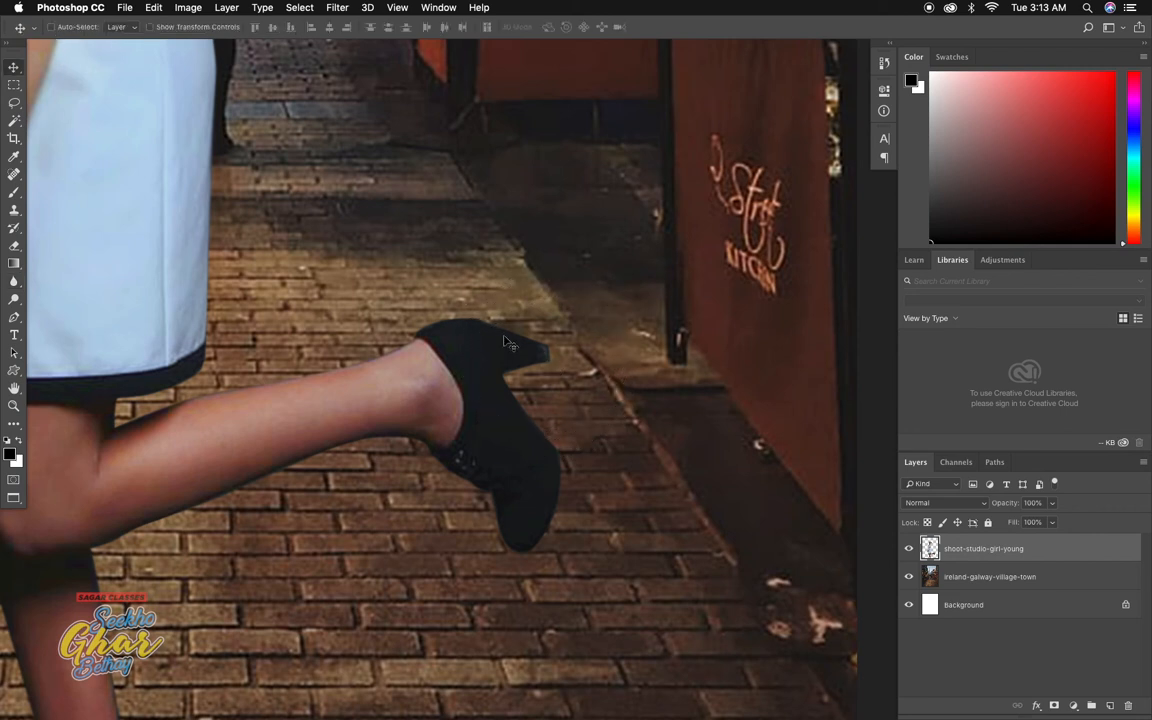
{"action": "left_click_drag", "start_coordinate": [518, 396], "coordinate": [647, 413]}
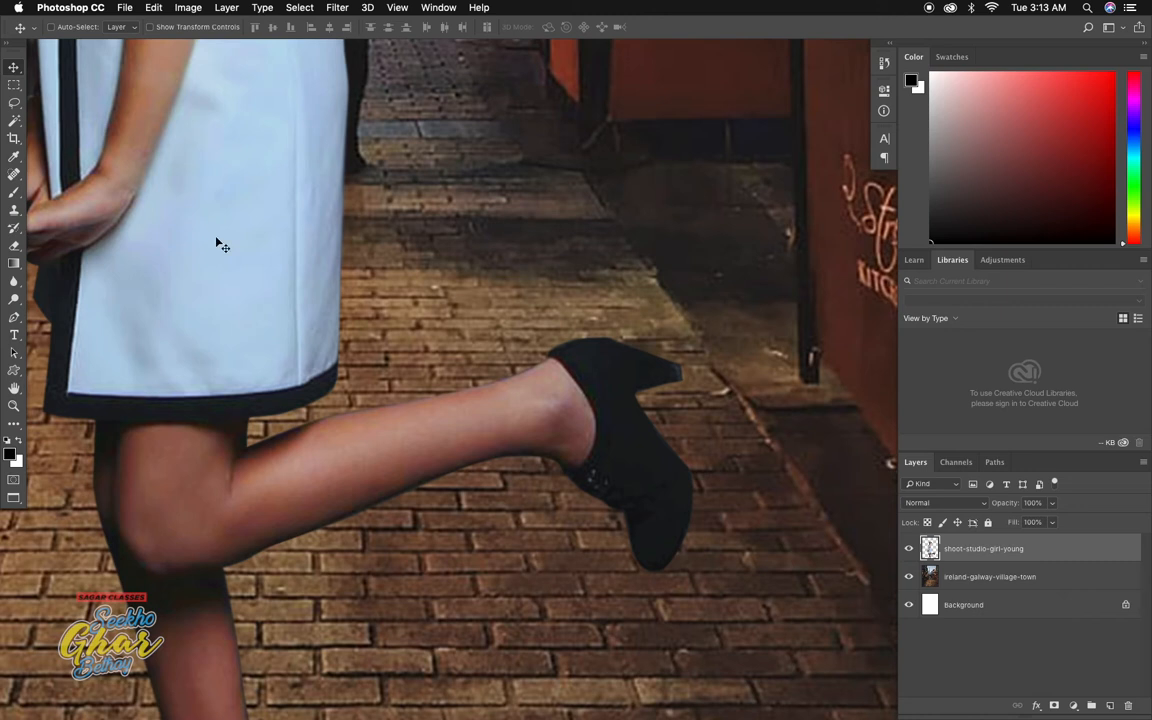
Step: Soften the edges of the raised black shoe with the Blur tool, using a 125 px brush at 50% strength
{"action": "left_click", "coordinate": [12, 281]}
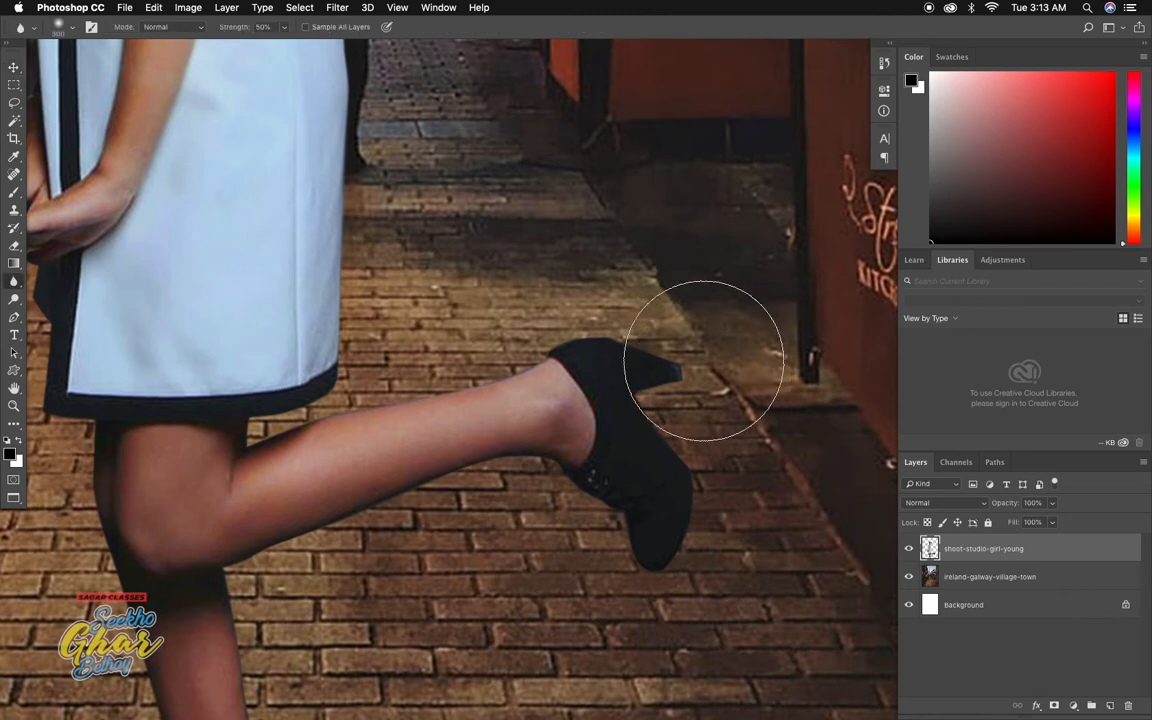
{"action": "key", "text": "bracketleft"}
{"action": "key", "text": "bracketleft"}
{"action": "key", "text": "bracketleft"}
{"action": "key", "text": "bracketleft"}
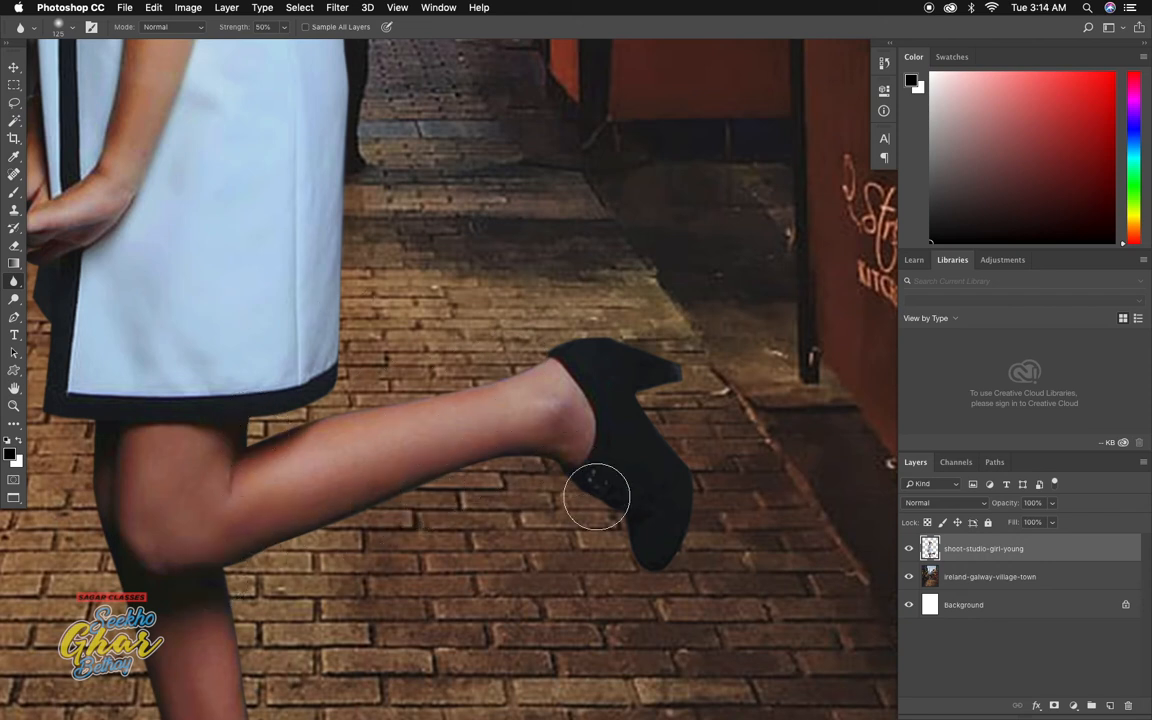
{"action": "left_click_drag", "start_coordinate": [358, 168], "coordinate": [416, 470]}
{"action": "left_click_drag", "start_coordinate": [290, 300], "coordinate": [537, 421]}
{"action": "left_click_drag", "start_coordinate": [391, 642], "coordinate": [436, 175]}
{"action": "left_click_drag", "start_coordinate": [453, 625], "coordinate": [365, 60]}
Step: Examine how the whole figure of the girl blends into the street scene
{"action": "key", "text": "super+minus"}
{"action": "key", "text": "super+minus"}
{"action": "key", "text": "super+minus"}
{"action": "key", "text": "super+minus"}
{"action": "left_click_drag", "start_coordinate": [522, 342], "coordinate": [501, 505]}
{"action": "key", "text": "super+plus"}
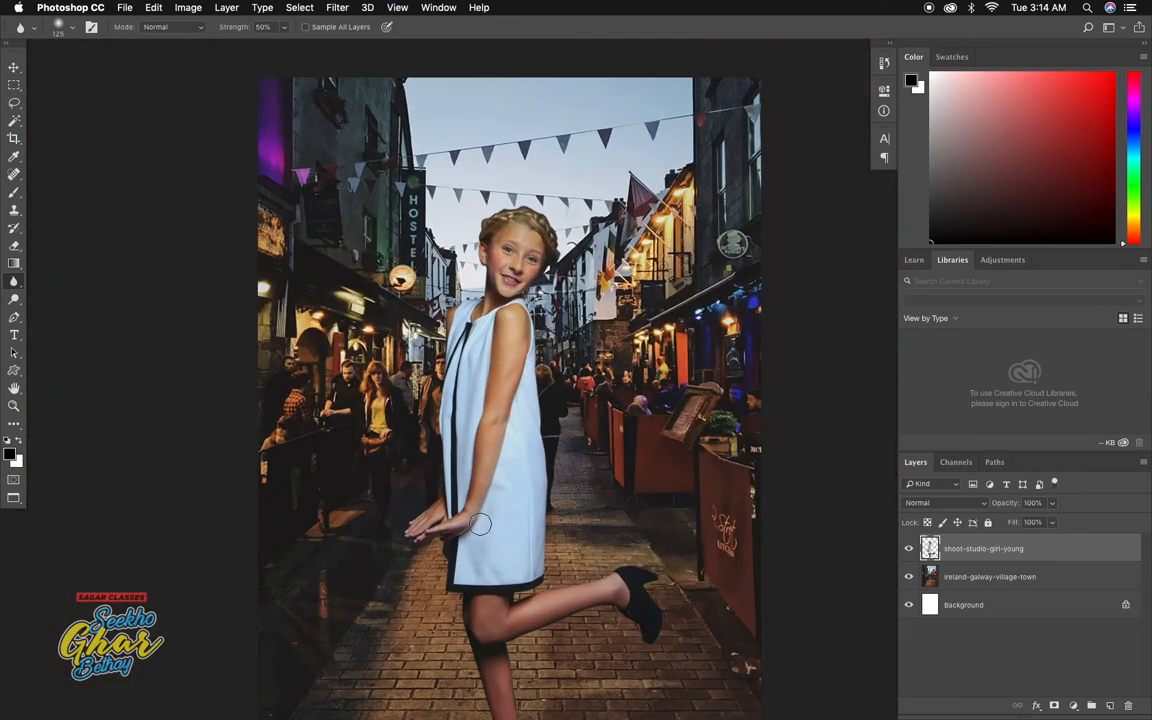
{"action": "left_click_drag", "start_coordinate": [547, 551], "coordinate": [557, 485]}
{"action": "key", "text": "super+minus"}
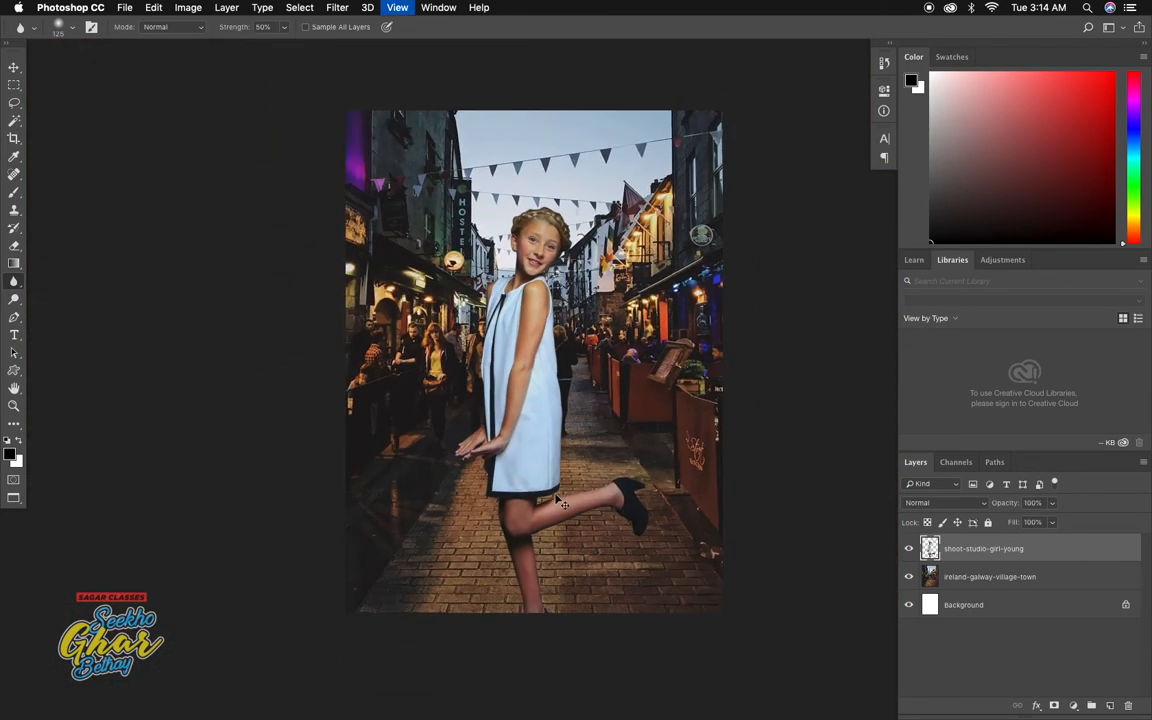
{"action": "left_click_drag", "start_coordinate": [585, 415], "coordinate": [586, 453]}
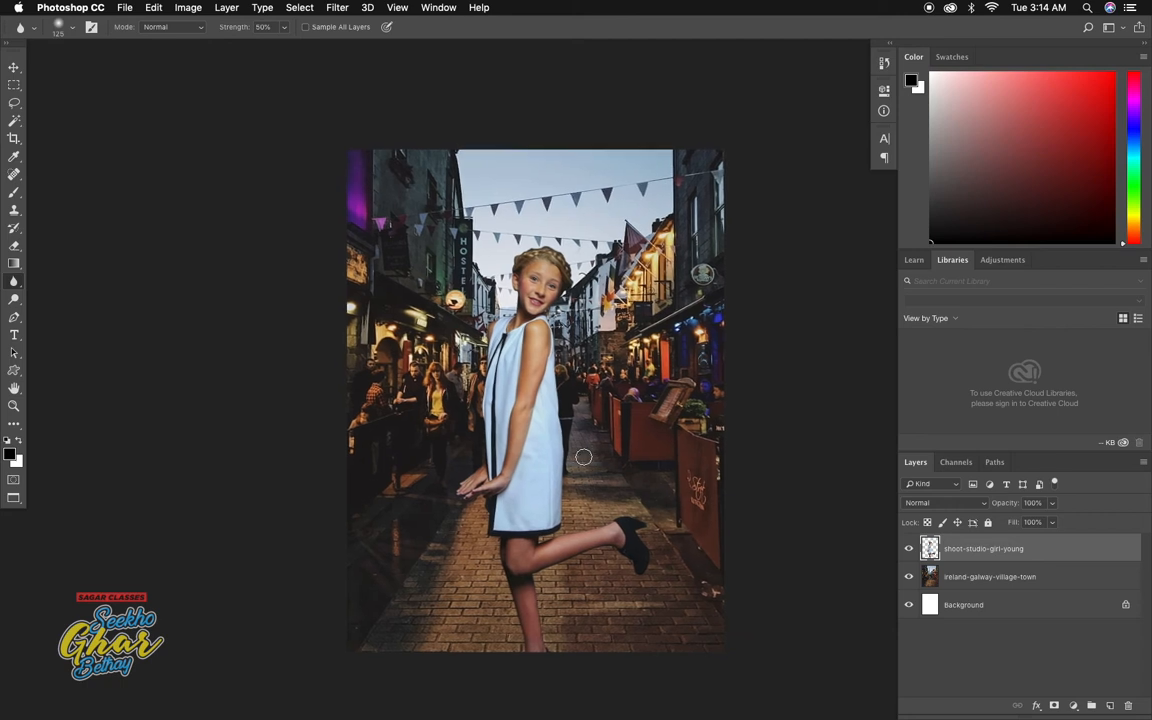
{"action": "key", "text": "v"}
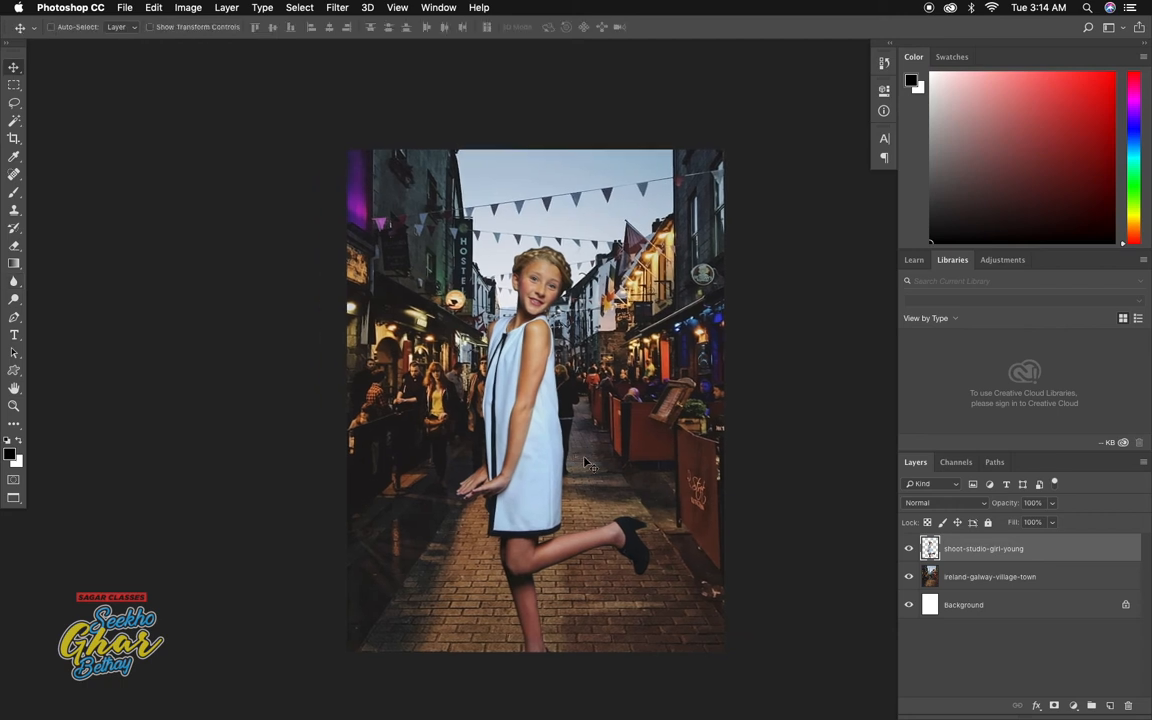
Step: Adjust the girl with Free Transform, shifting her slightly to the right on the street, and apply the transform
{"action": "key", "text": "super+t"}
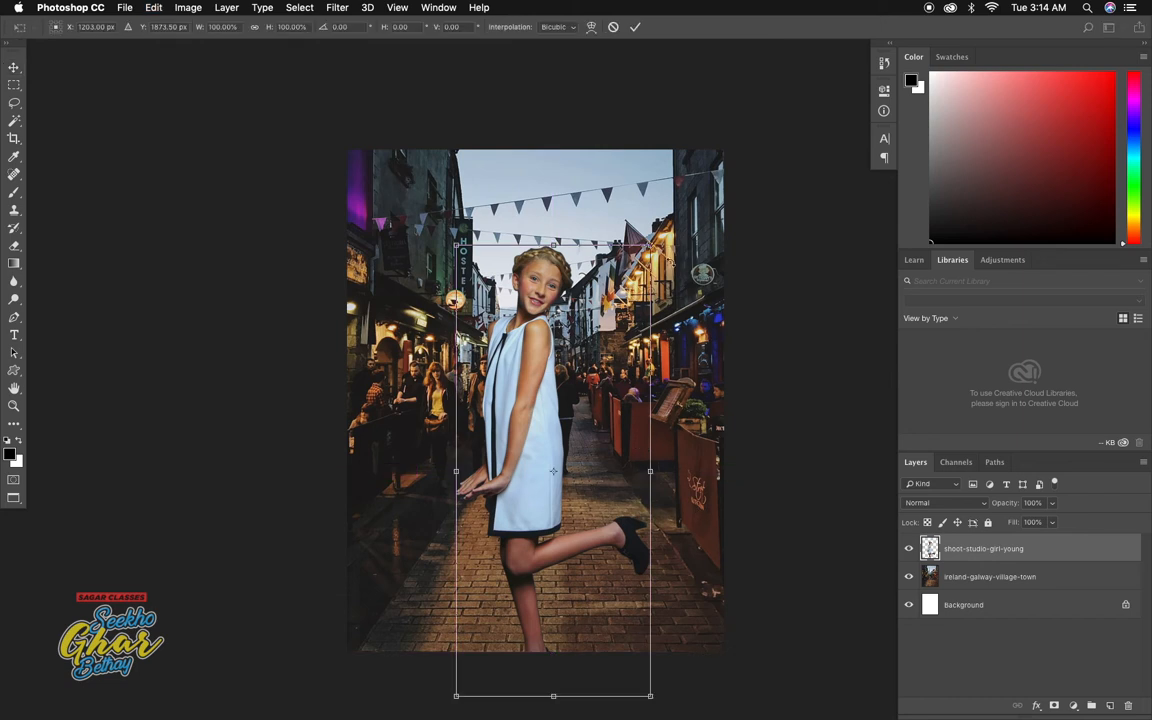
{"action": "left_click_drag", "start_coordinate": [651, 244], "coordinate": [692, 256]}
{"action": "left_click_drag", "start_coordinate": [553, 453], "coordinate": [560, 453]}
{"action": "key", "text": "Return"}
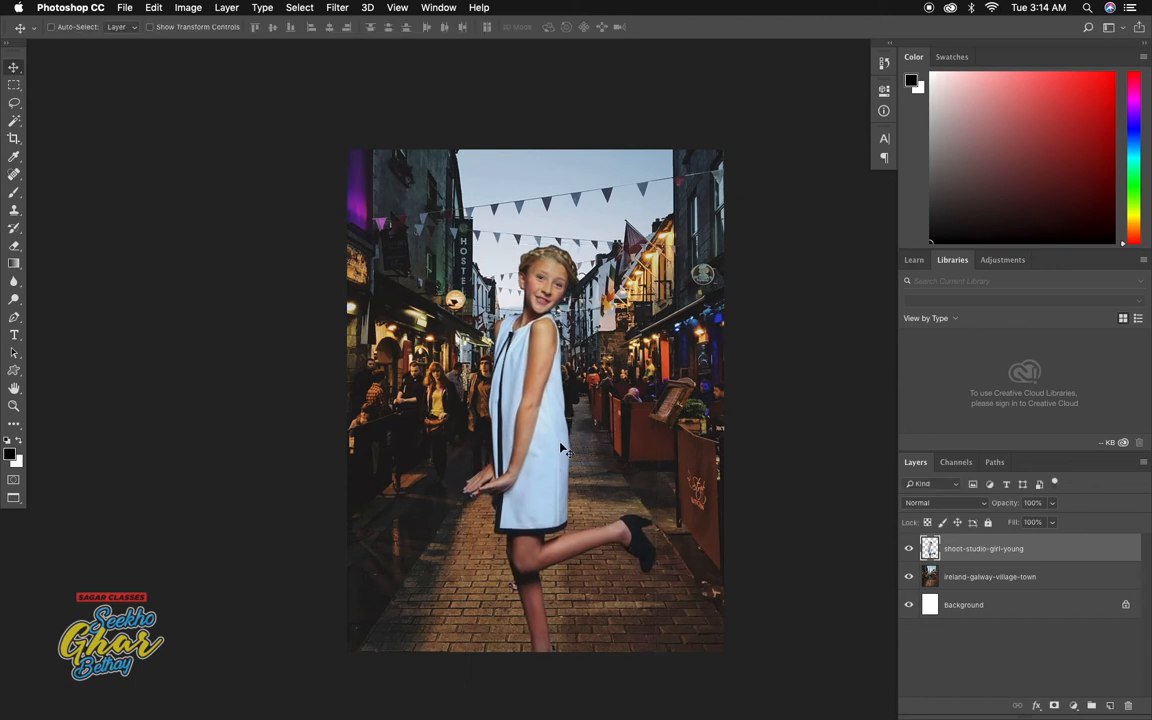
Step: Distort the ireland-galway-village-town layer with Free Transform, pulling both lower corners outward to widen the foreground, and compare before and after
{"action": "left_click", "coordinate": [1024, 577]}
{"action": "key", "text": "ctrl+t"}
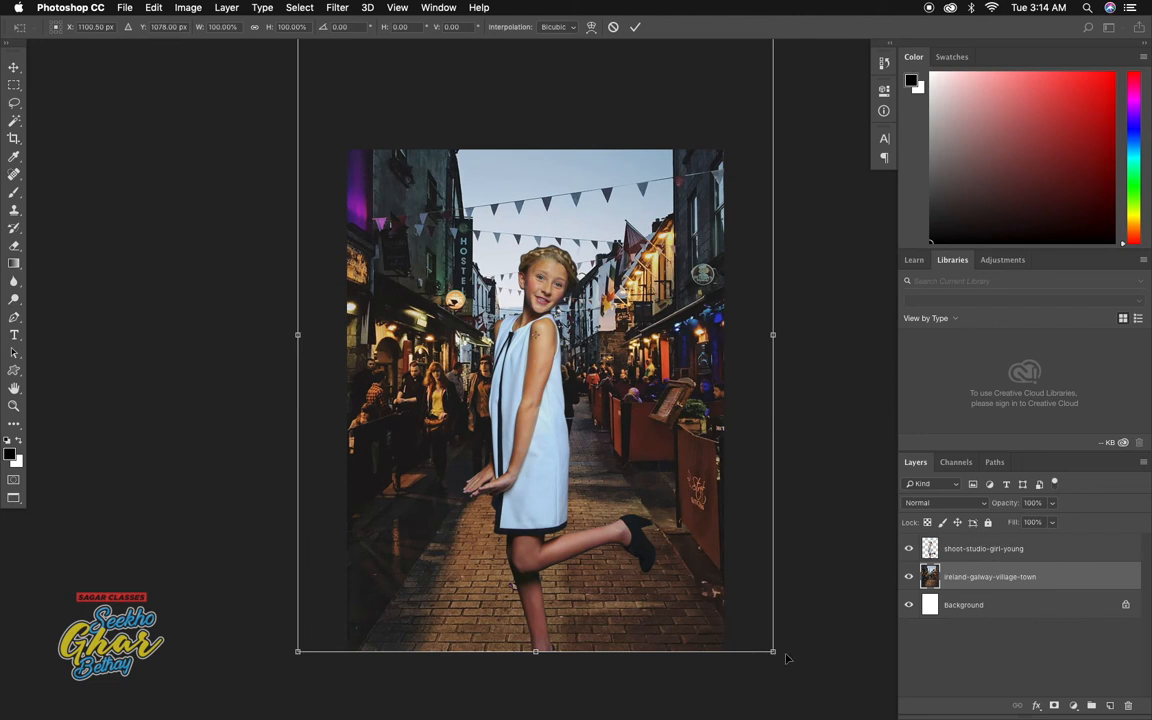
{"action": "left_click_drag", "start_coordinate": [789, 657], "coordinate": [807, 665]}
{"action": "left_click_drag", "start_coordinate": [297, 657], "coordinate": [263, 658]}
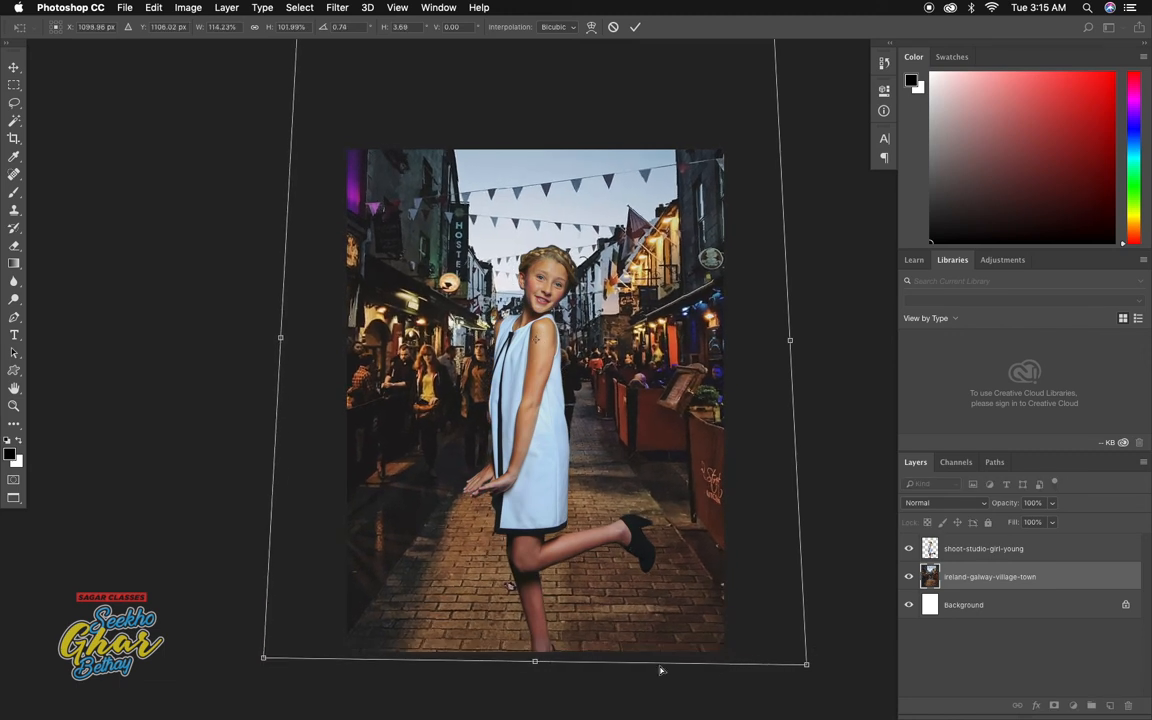
{"action": "left_click_drag", "start_coordinate": [806, 664], "coordinate": [846, 659]}
{"action": "left_click_drag", "start_coordinate": [264, 657], "coordinate": [229, 661]}
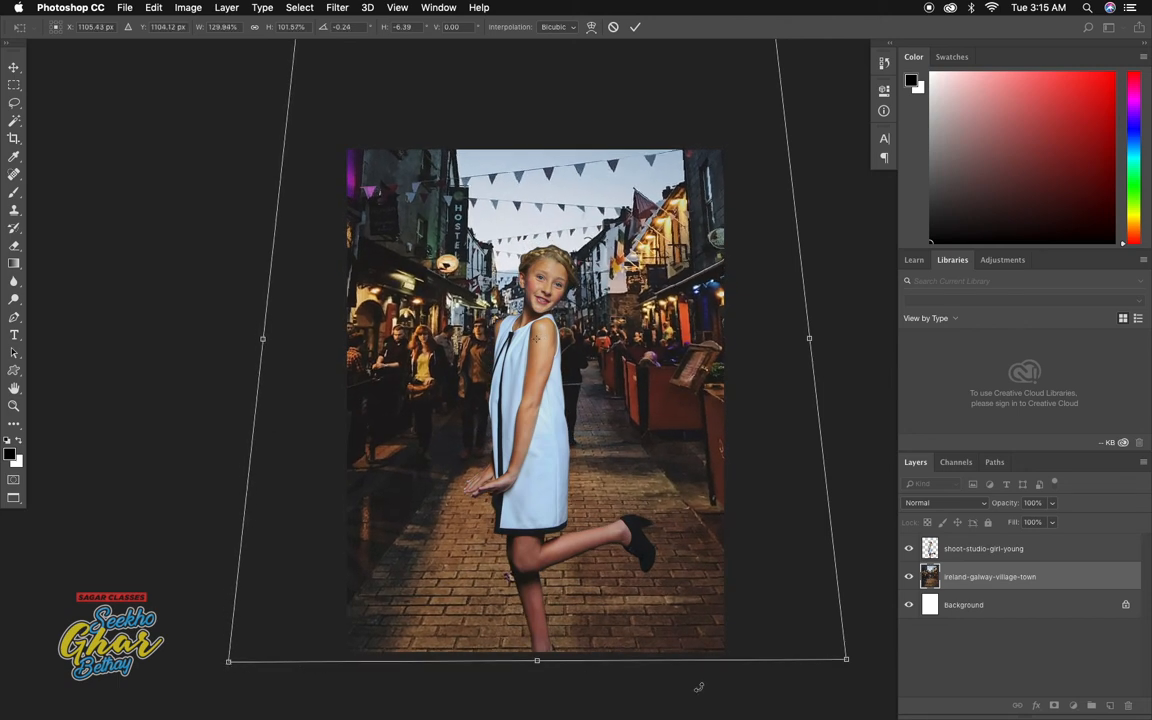
{"action": "left_click_drag", "start_coordinate": [848, 663], "coordinate": [851, 659]}
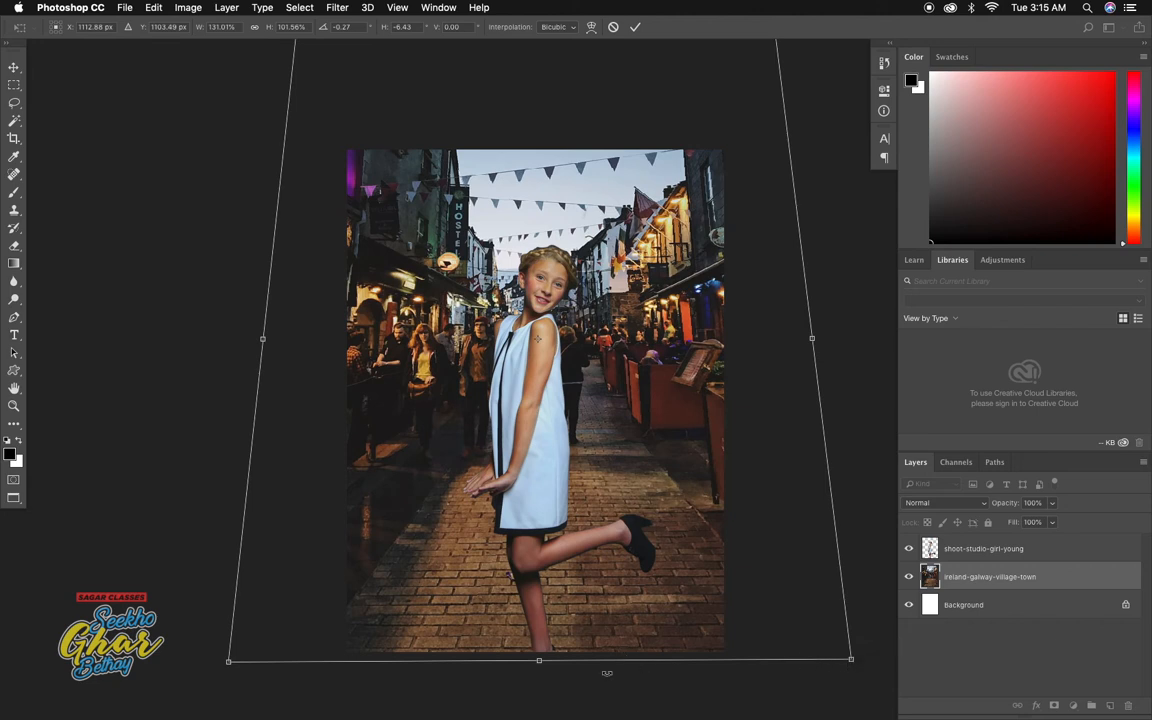
{"action": "key", "text": "Return"}
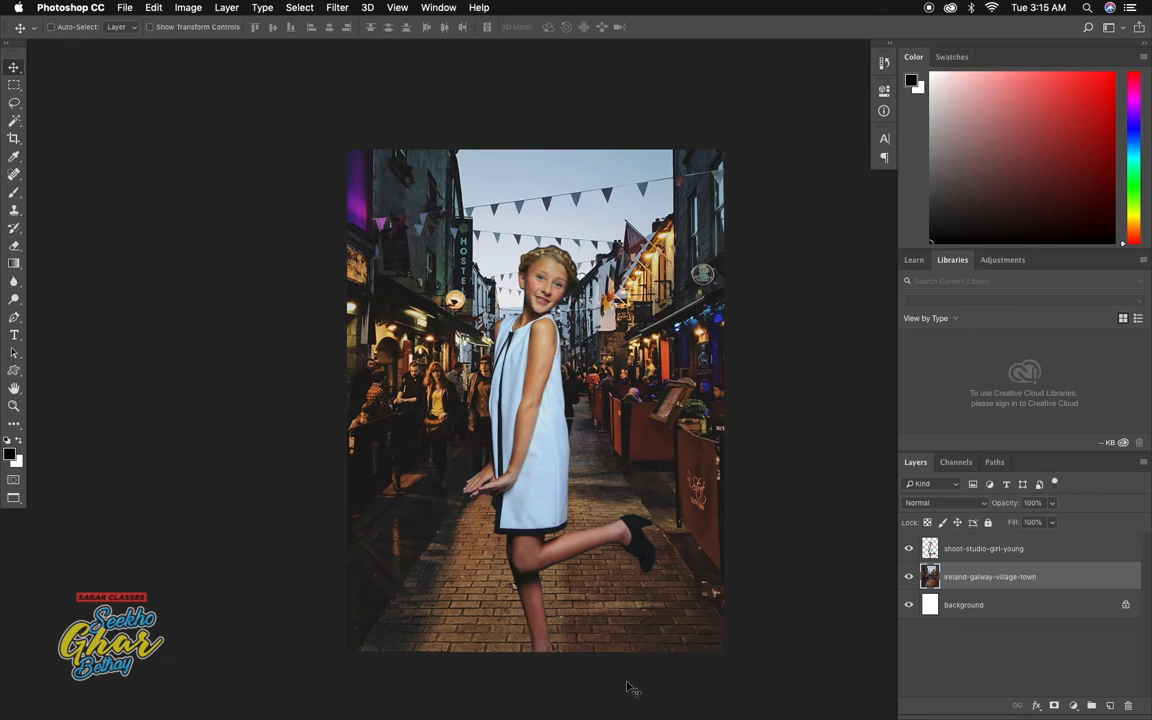
{"action": "key", "text": "super+z"}
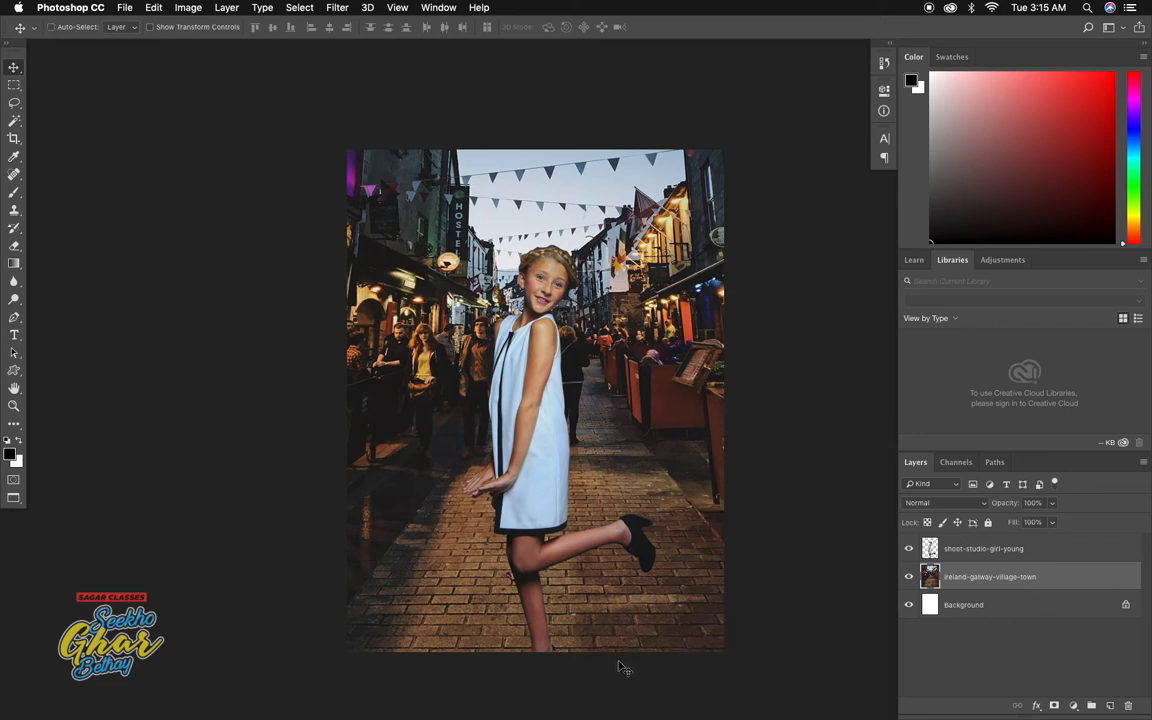
{"action": "key", "text": "super+shift+z"}
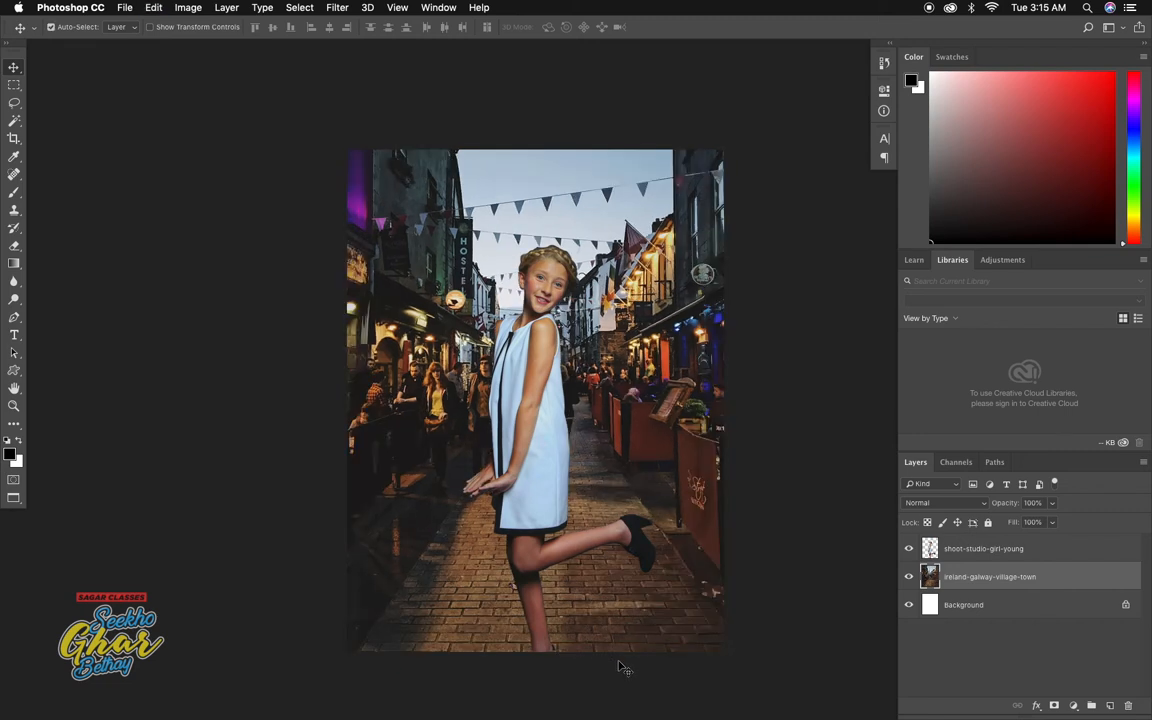
{"action": "key", "text": "super+z"}
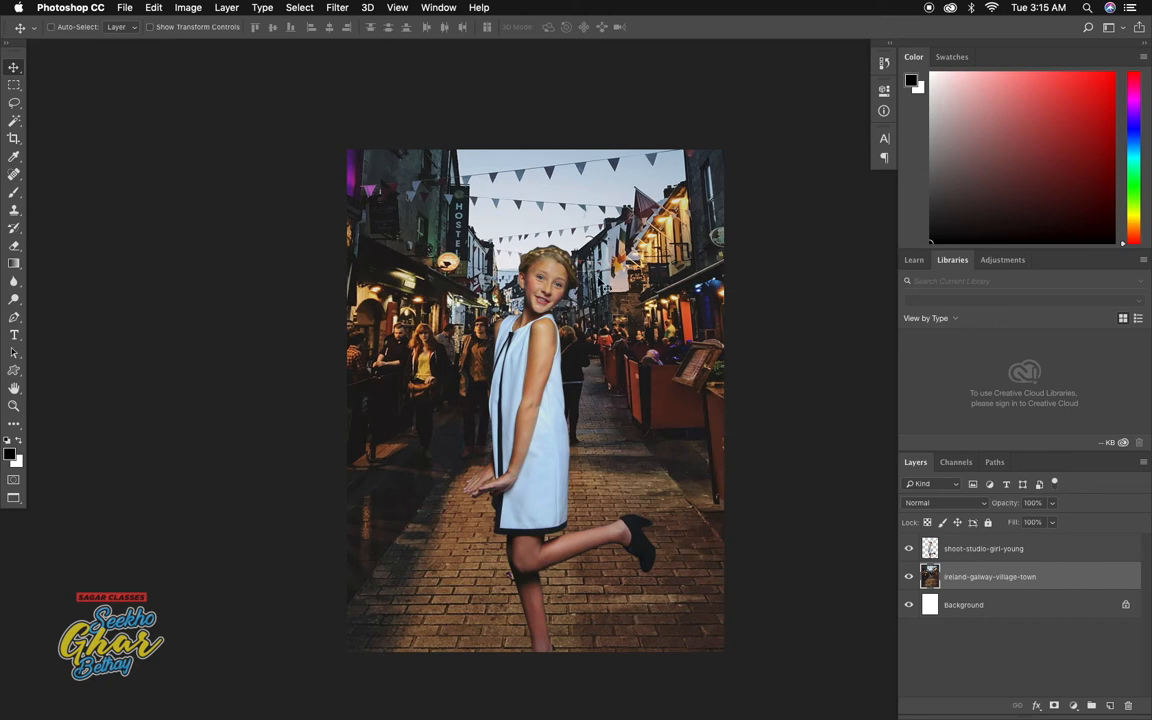
Step: Duplicate the street layer and apply Lens Blur to the copy with radius 26 and blade curvature 40
{"action": "key", "text": "super+j"}
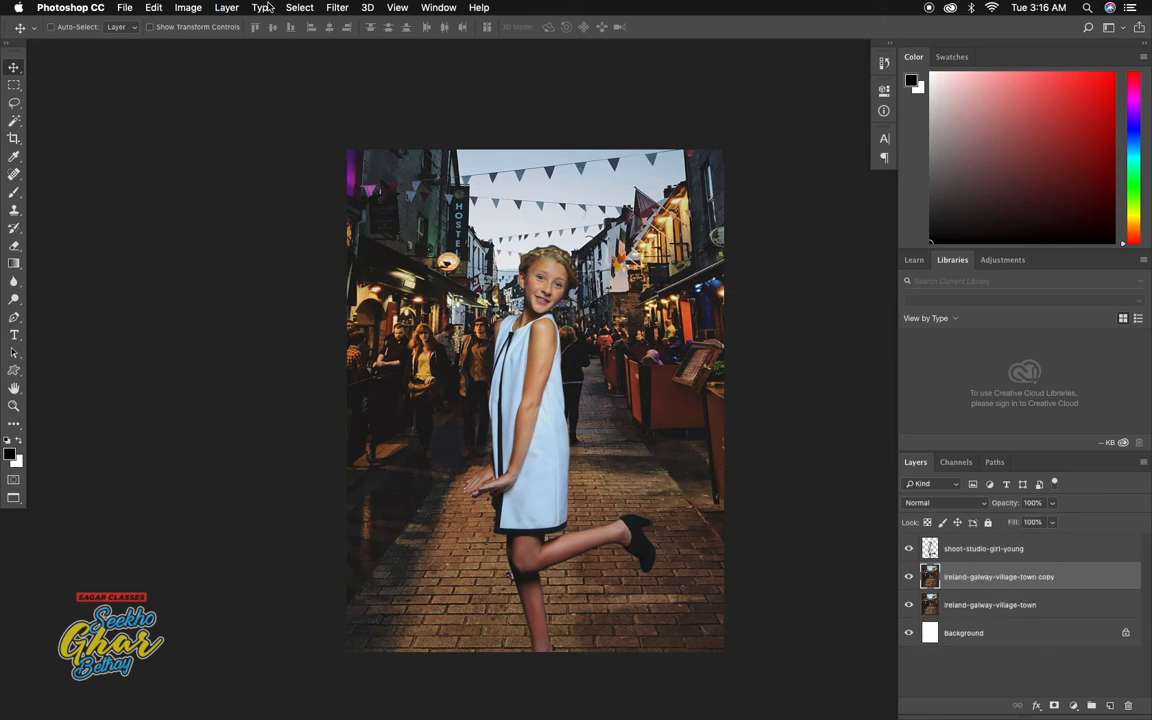
{"action": "left_click", "coordinate": [316, 7]}
{"action": "mouse_move", "coordinate": [337, 7]}
{"action": "mouse_move", "coordinate": [460, 170]}
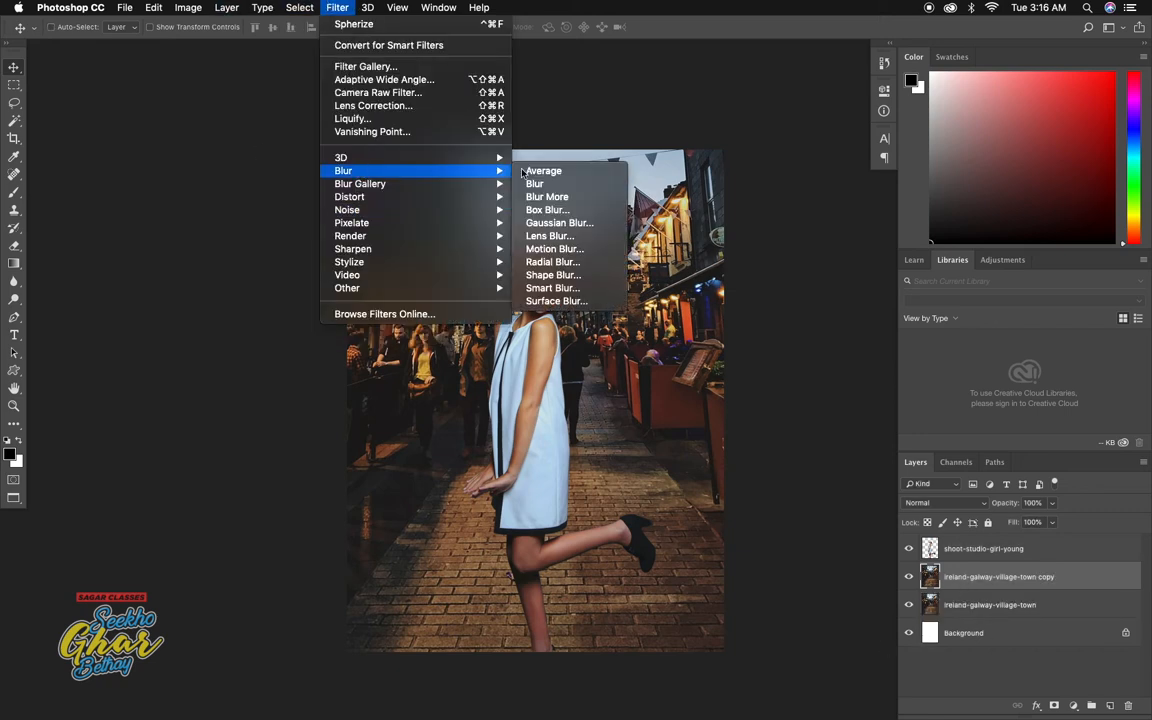
{"action": "left_click", "coordinate": [550, 235]}
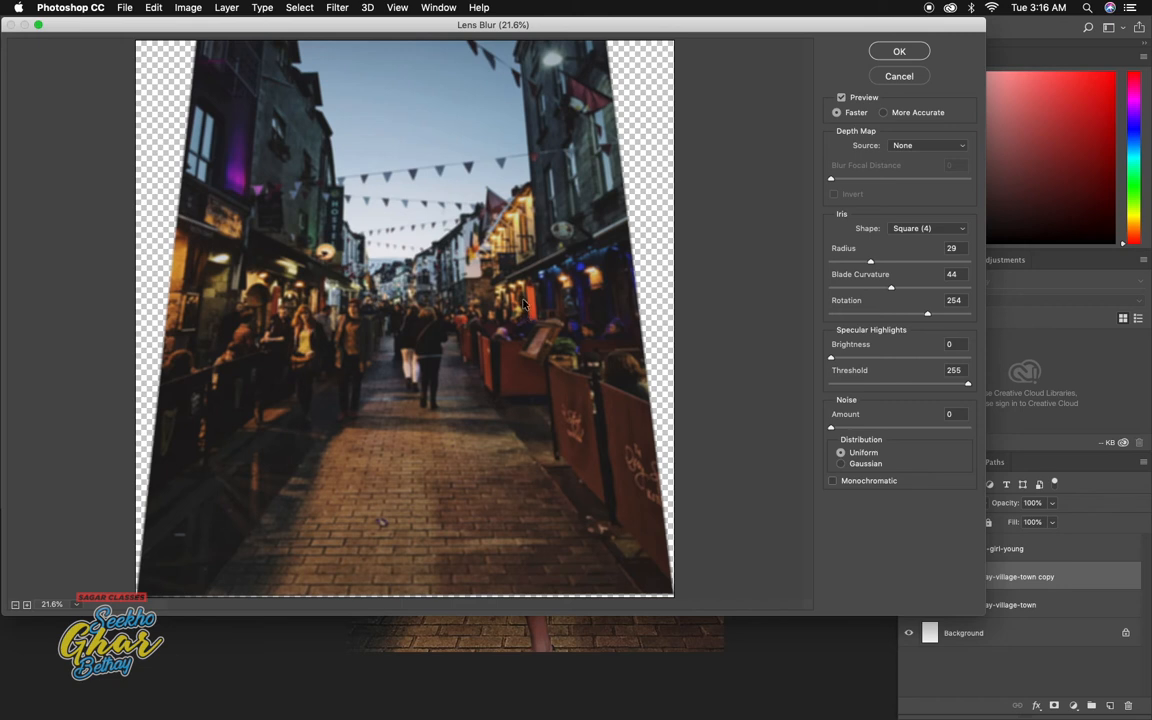
{"action": "key", "text": "super+plus"}
{"action": "key", "text": "super+plus"}
{"action": "key", "text": "super+plus"}
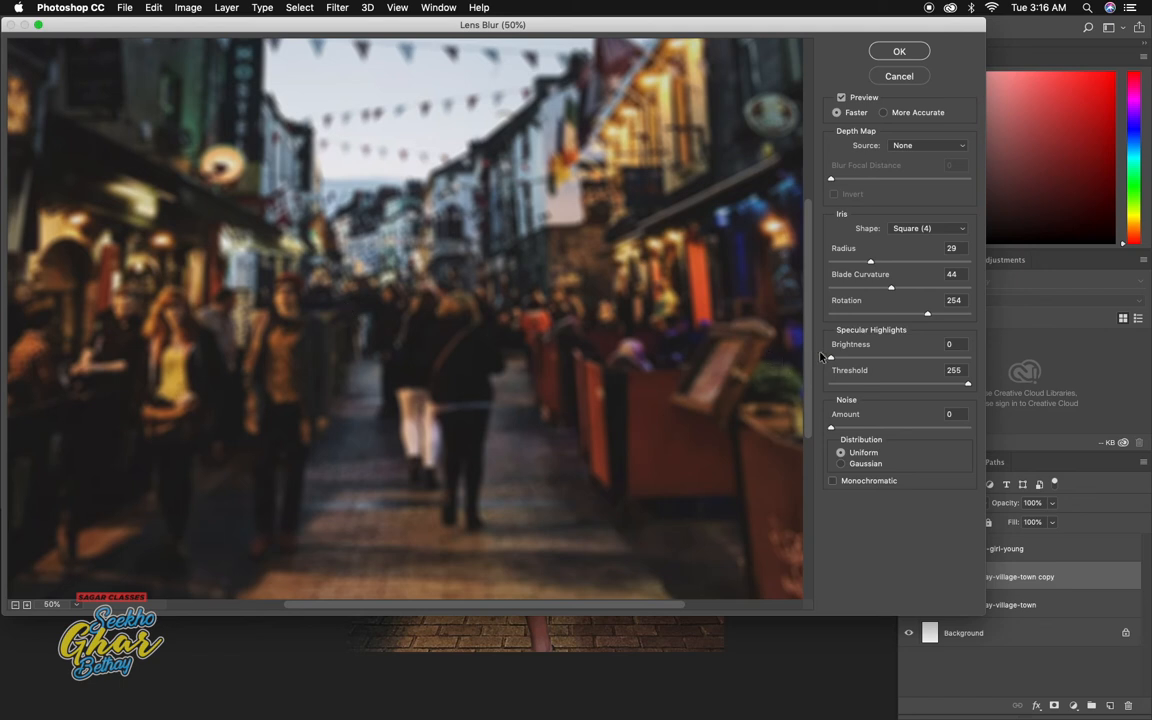
{"action": "left_click_drag", "start_coordinate": [870, 261], "coordinate": [920, 319]}
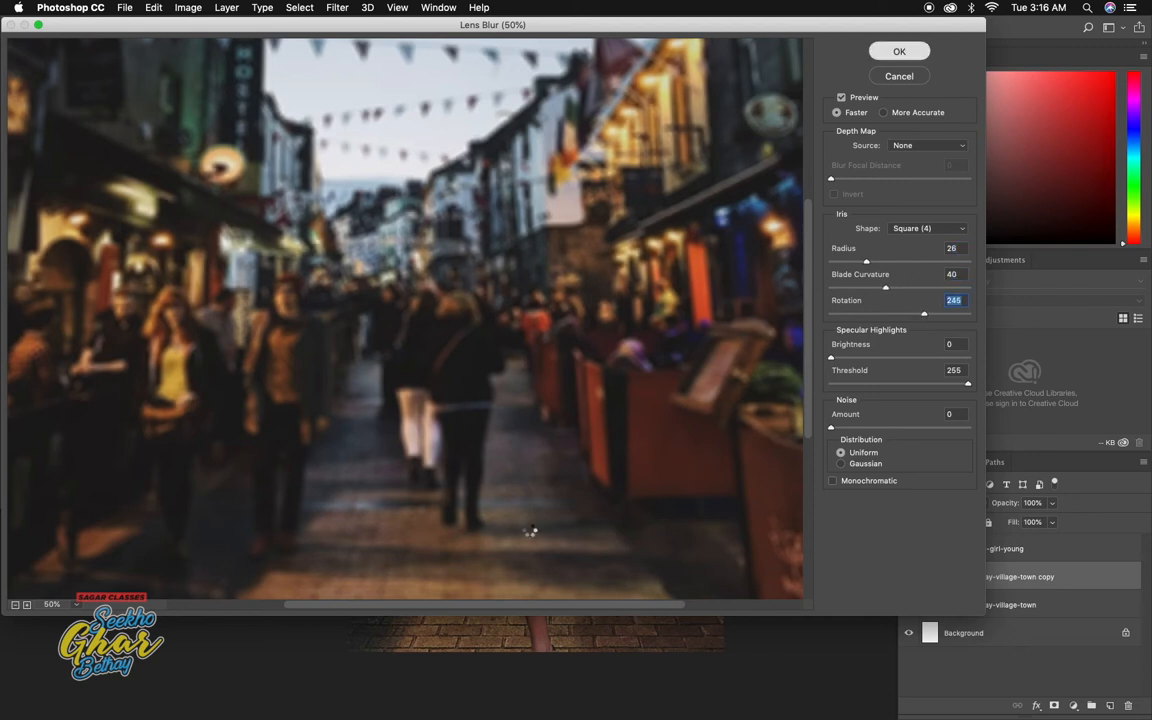
{"action": "key", "text": "Return"}
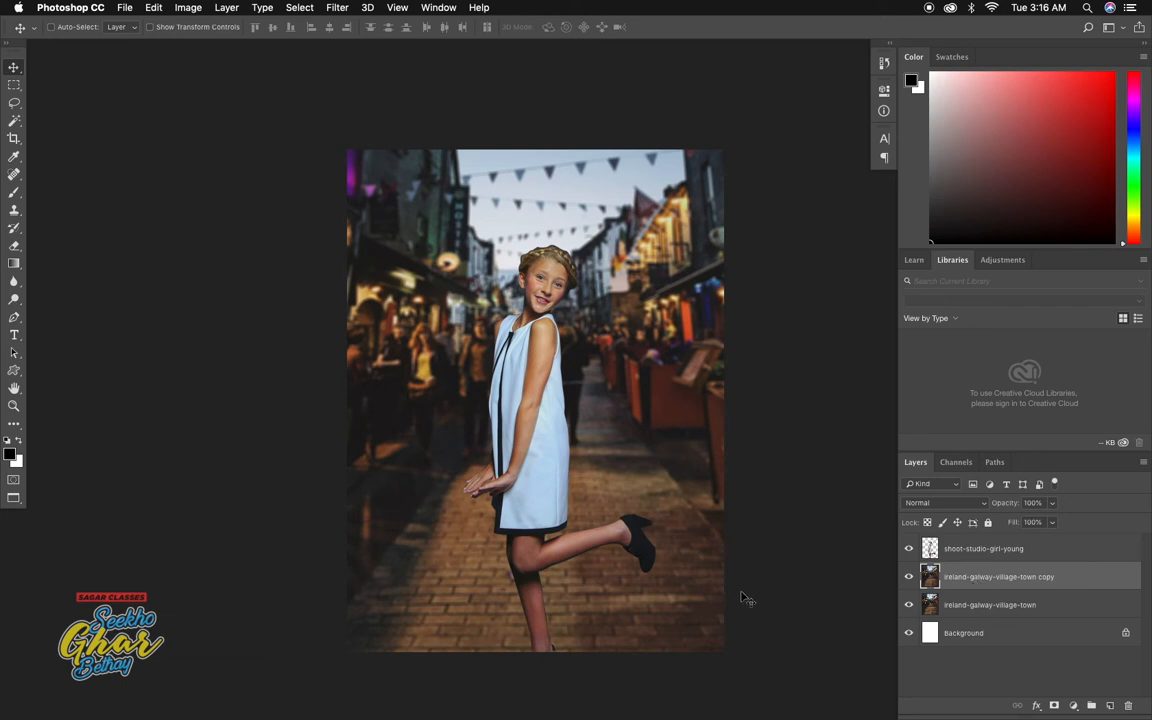
Step: Erase the blur from the paving around the girl's legs on the street copy, using a soft 2200 px Eraser at 28% flow
{"action": "key", "text": "e"}
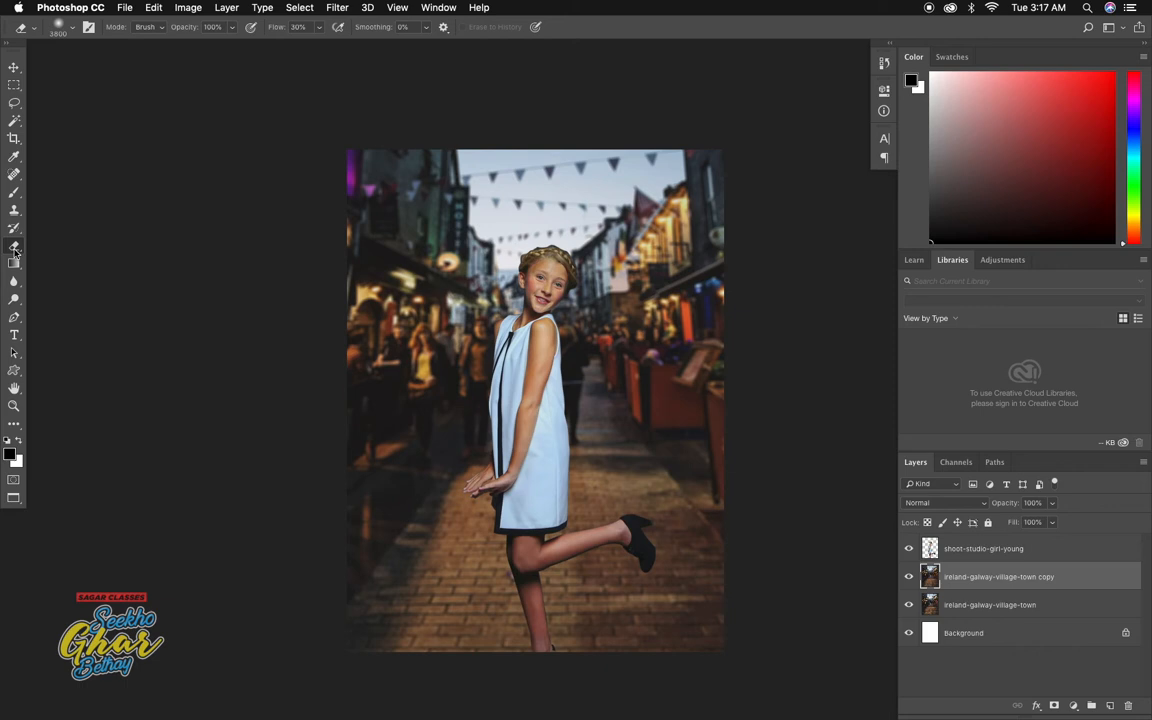
{"action": "right_click", "coordinate": [636, 356]}
{"action": "left_click", "coordinate": [701, 370]}
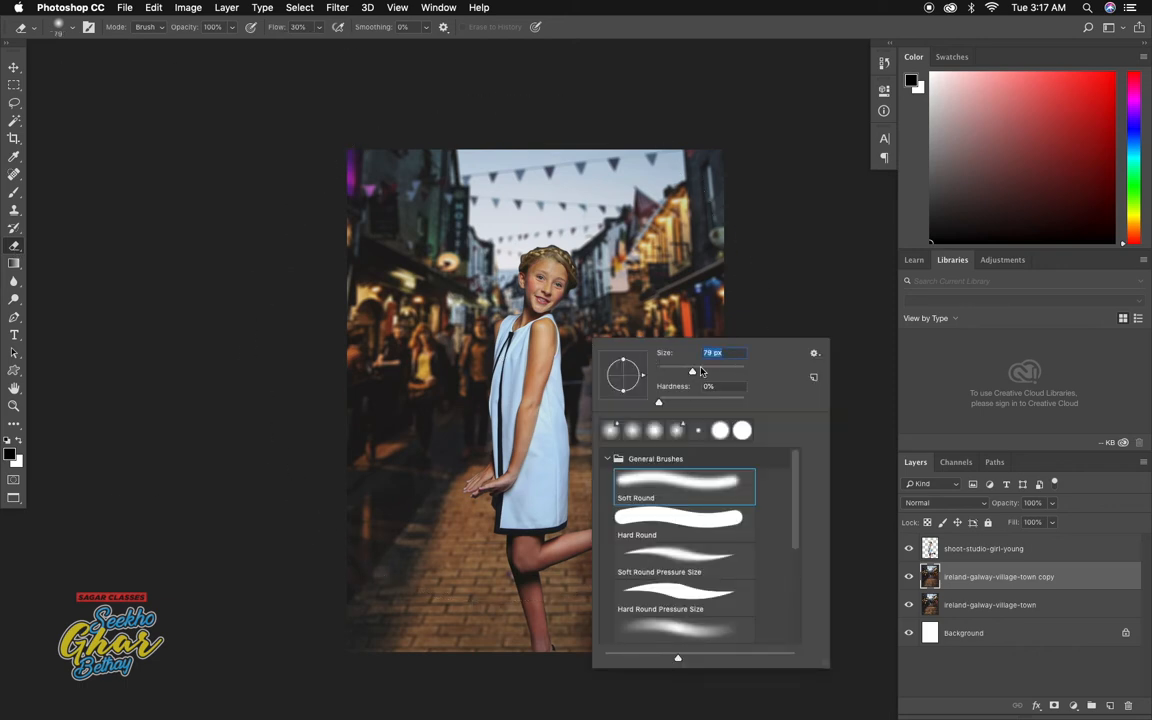
{"action": "left_click", "coordinate": [845, 297]}
{"action": "key", "text": "bracketright"}
{"action": "key", "text": "bracketright"}
{"action": "key", "text": "bracketright"}
{"action": "key", "text": "bracketright"}
{"action": "key", "text": "bracketright"}
{"action": "key", "text": "bracketright"}
{"action": "key", "text": "bracketright"}
{"action": "key", "text": "bracketright"}
{"action": "key", "text": "bracketright"}
{"action": "key", "text": "bracketright"}
{"action": "key", "text": "bracketright"}
{"action": "key", "text": "bracketright"}
{"action": "key", "text": "bracketright"}
{"action": "key", "text": "bracketright"}
{"action": "key", "text": "bracketright"}
{"action": "key", "text": "bracketright"}
{"action": "key", "text": "bracketright"}
{"action": "key", "text": "bracketright"}
{"action": "key", "text": "bracketright"}
{"action": "key", "text": "bracketright"}
{"action": "key", "text": "bracketright"}
{"action": "key", "text": "bracketright"}
{"action": "key", "text": "bracketright"}
{"action": "key", "text": "bracketright"}
{"action": "key", "text": "bracketright"}
{"action": "key", "text": "bracketright"}
{"action": "key", "text": "bracketright"}
{"action": "key", "text": "bracketright"}
{"action": "key", "text": "bracketright"}
{"action": "key", "text": "bracketright"}
{"action": "key", "text": "bracketleft"}
{"action": "key", "text": "bracketleft"}
{"action": "left_click", "coordinate": [320, 28]}
{"action": "left_click_drag", "start_coordinate": [318, 45], "coordinate": [322, 53]}
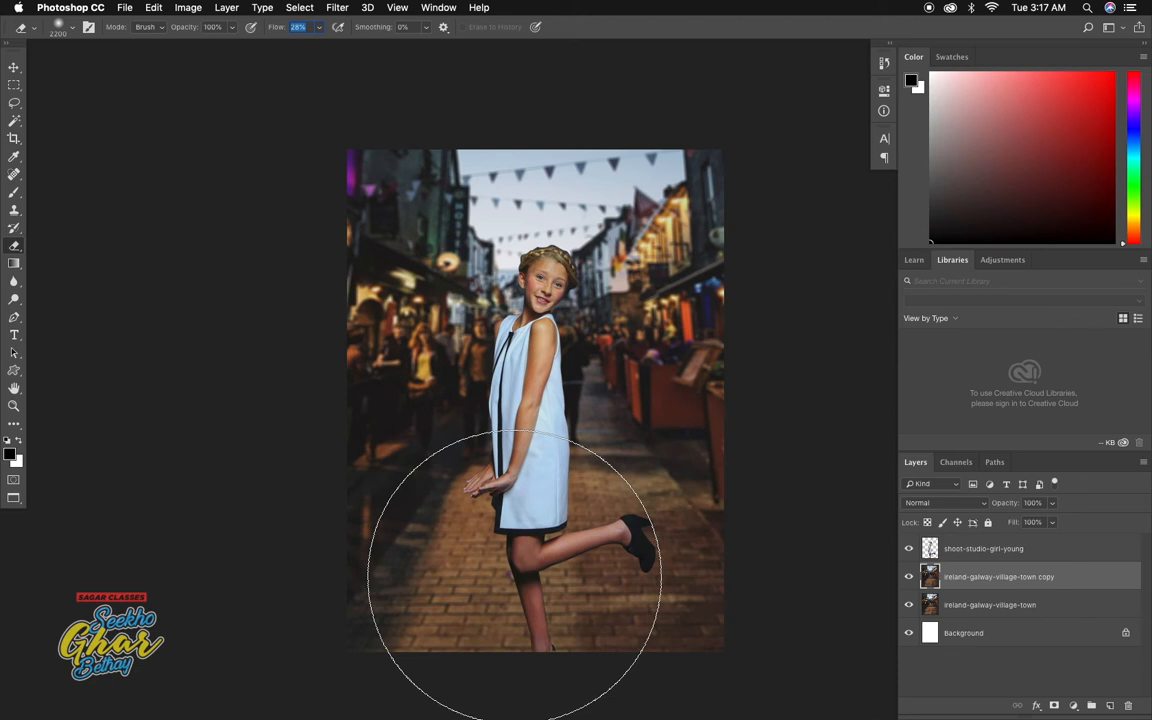
{"action": "key", "text": "Return"}
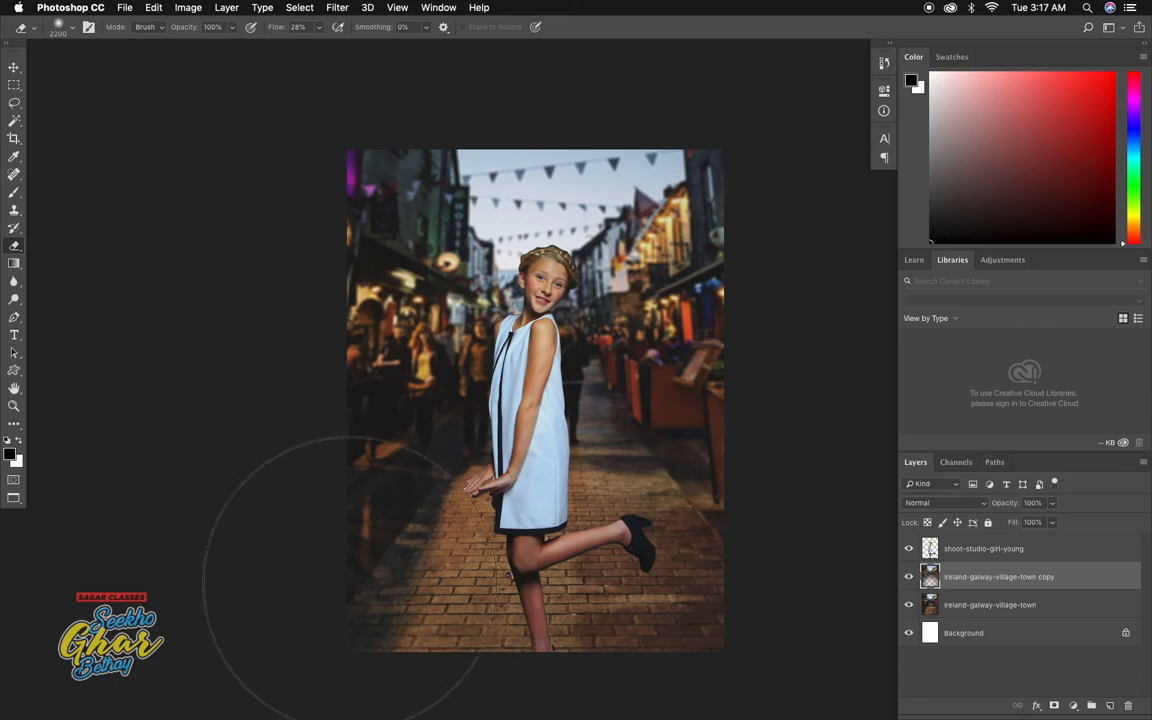
Step: Erase more of the blur along both sides of the street with a 1600 px soft Eraser
{"action": "key", "text": "bracketleft"}
{"action": "key", "text": "bracketleft"}
{"action": "key", "text": "bracketleft"}
{"action": "key", "text": "bracketleft"}
{"action": "key", "text": "bracketleft"}
{"action": "key", "text": "bracketleft"}
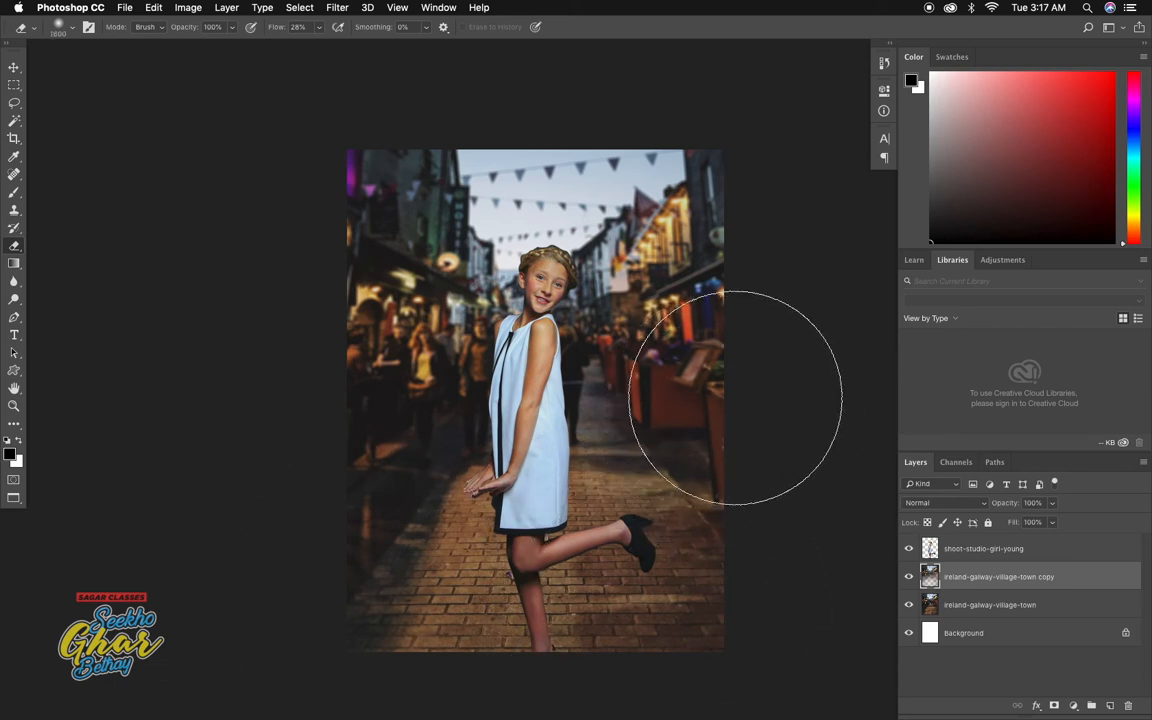
{"action": "left_click_drag", "start_coordinate": [340, 425], "coordinate": [294, 337]}
Step: Refine the blur along the street's nearer edges with the Eraser, using 600 px and 200 px brushes
{"action": "key", "text": "bracketleft"}
{"action": "key", "text": "bracketleft"}
{"action": "key", "text": "bracketleft"}
{"action": "key", "text": "bracketleft"}
{"action": "key", "text": "bracketleft"}
{"action": "key", "text": "bracketleft"}
{"action": "key", "text": "bracketleft"}
{"action": "key", "text": "bracketleft"}
{"action": "key", "text": "bracketleft"}
{"action": "key", "text": "bracketleft"}
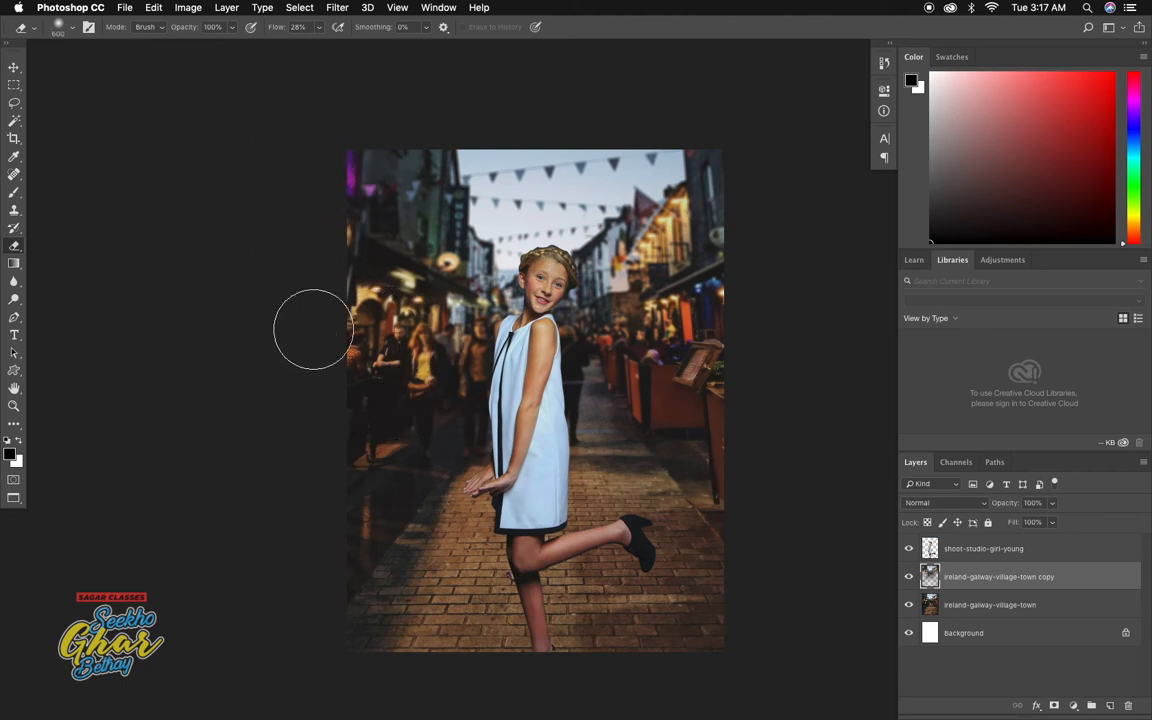
{"action": "key", "text": "bracketleft"}
{"action": "key", "text": "bracketleft"}
{"action": "key", "text": "bracketleft"}
{"action": "key", "text": "bracketleft"}
{"action": "key", "text": "bracketleft"}
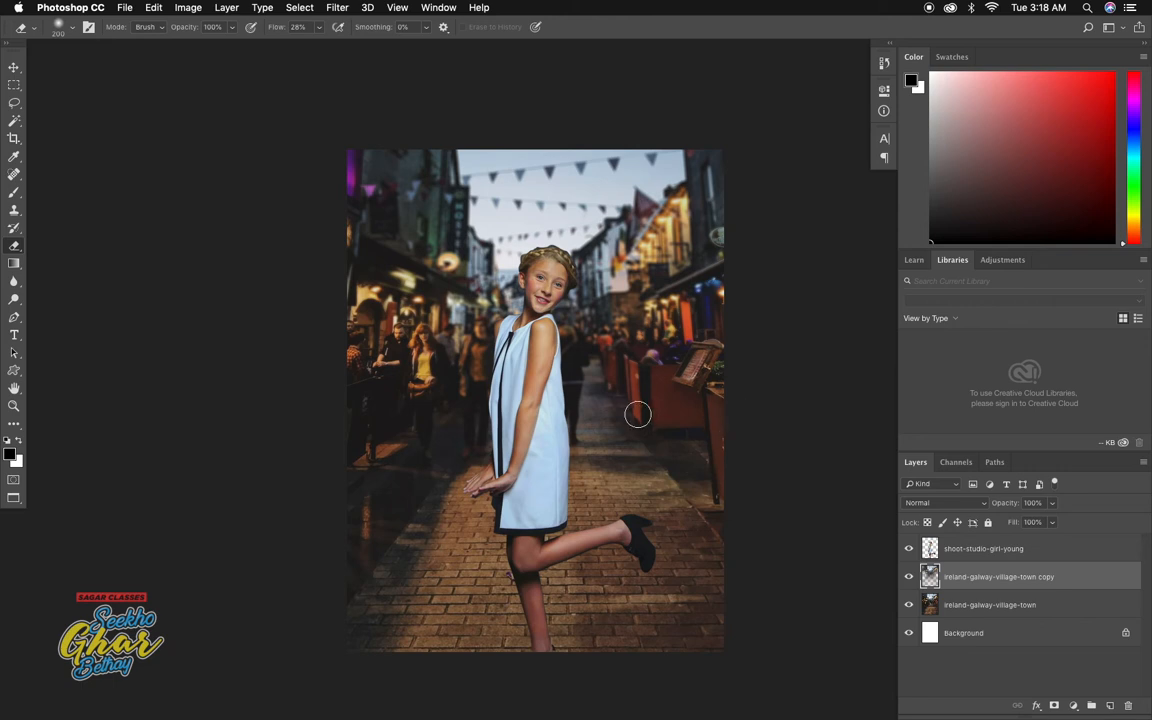
{"action": "key", "text": "v"}
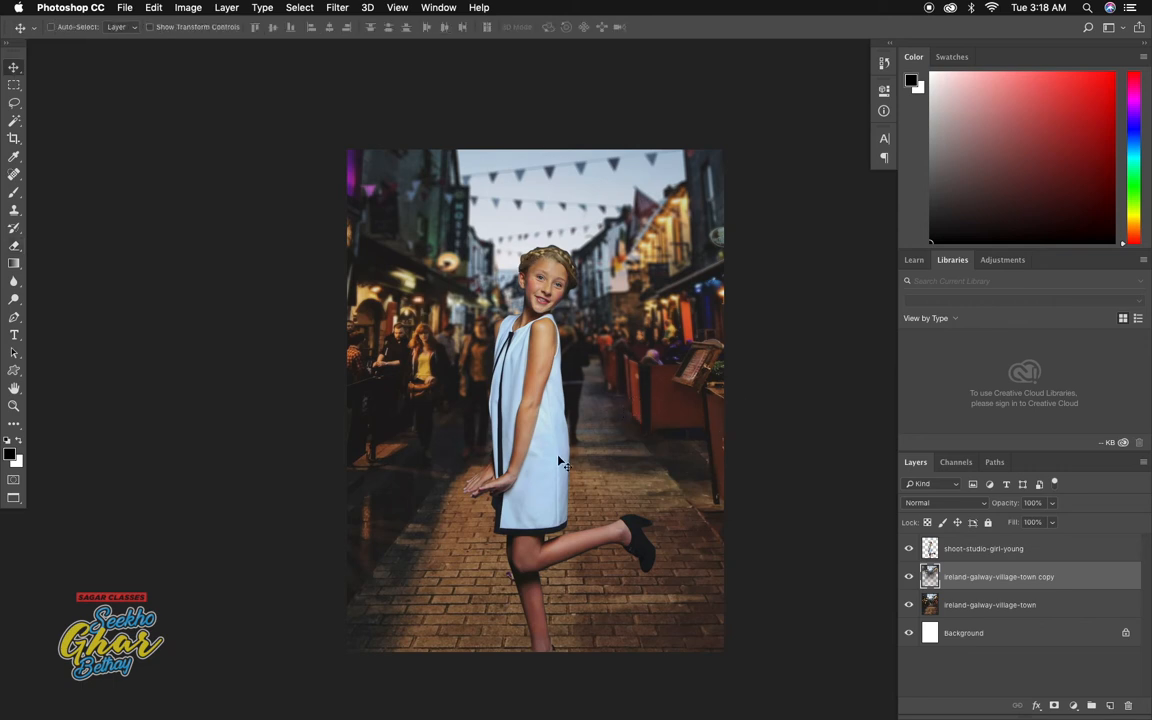
Step: Adjust Color Balance on the original street layer, setting the highlights' levels to -22, +12 and +25
{"action": "left_click", "coordinate": [990, 606]}
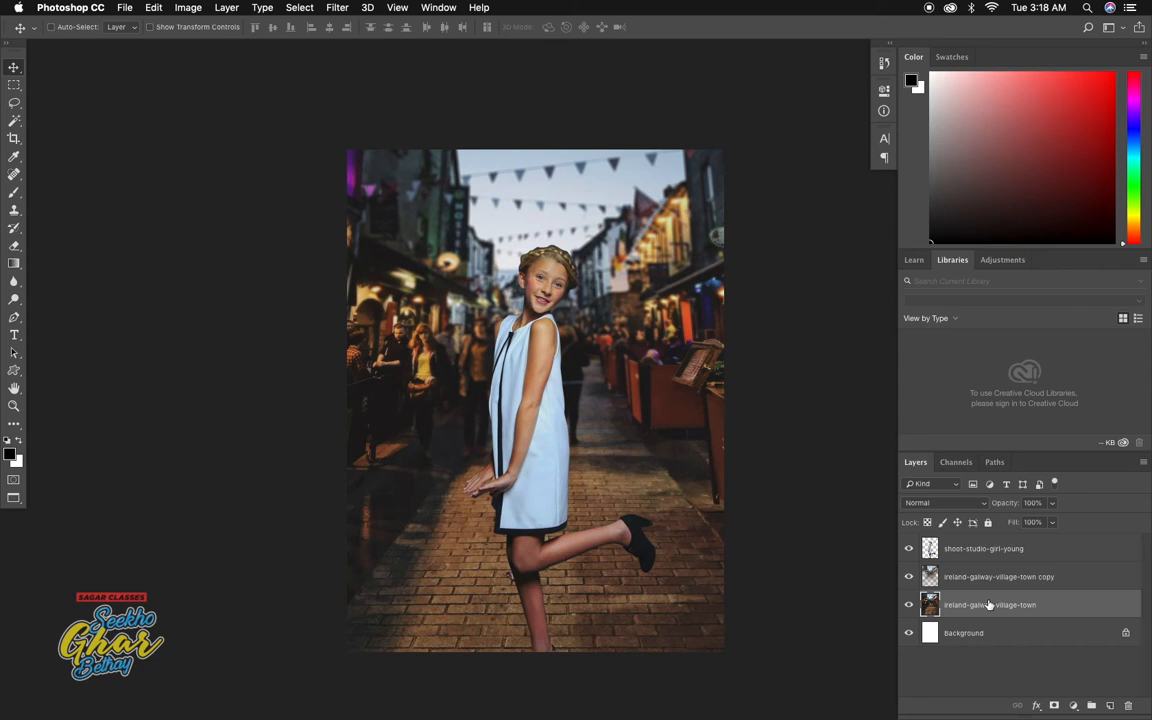
{"action": "key", "text": "super+b"}
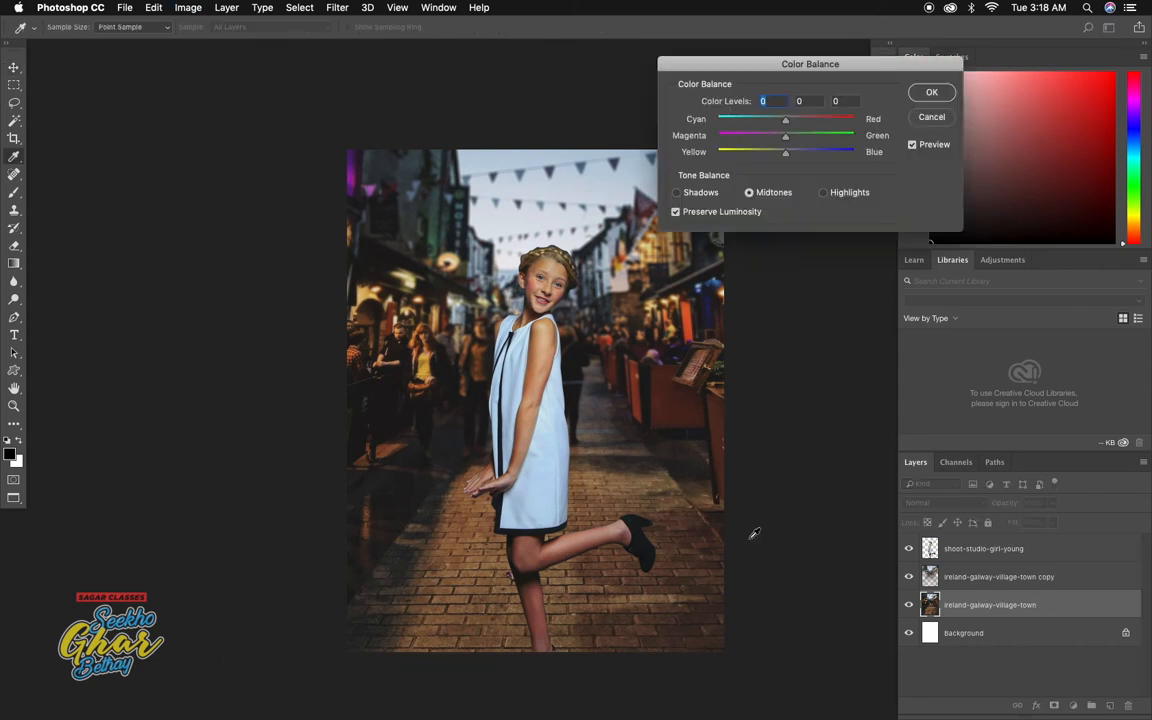
{"action": "key", "text": "Escape"}
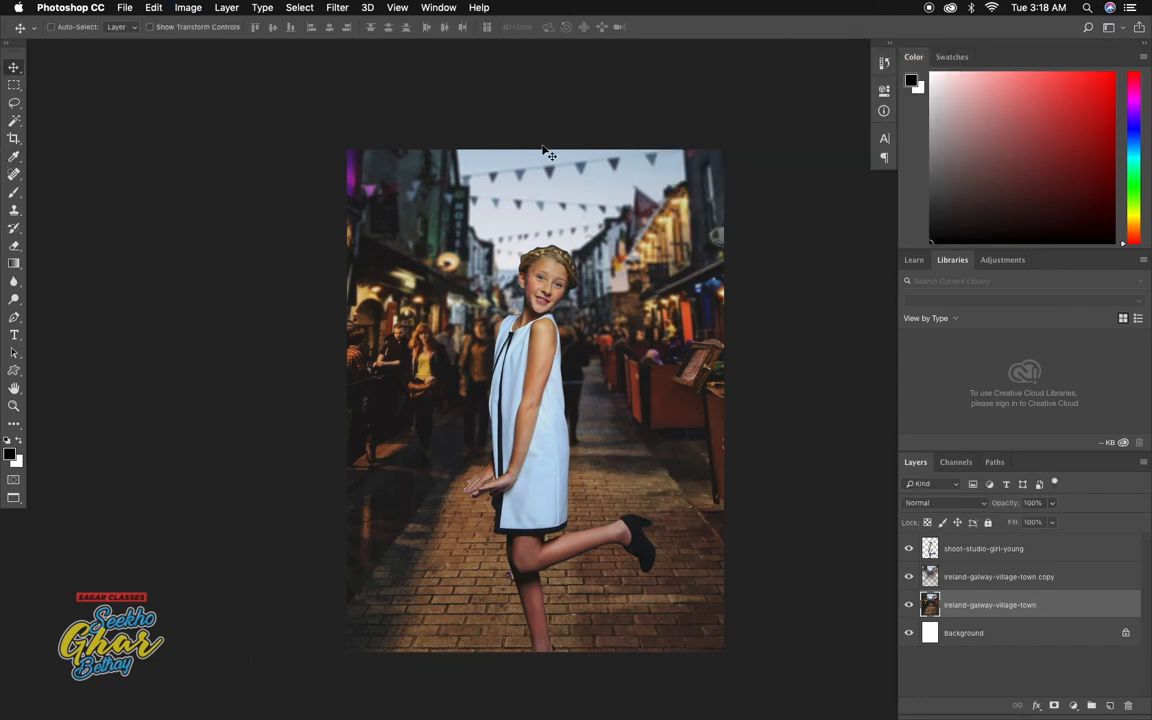
{"action": "left_click", "coordinate": [182, 9]}
{"action": "mouse_move", "coordinate": [194, 50]}
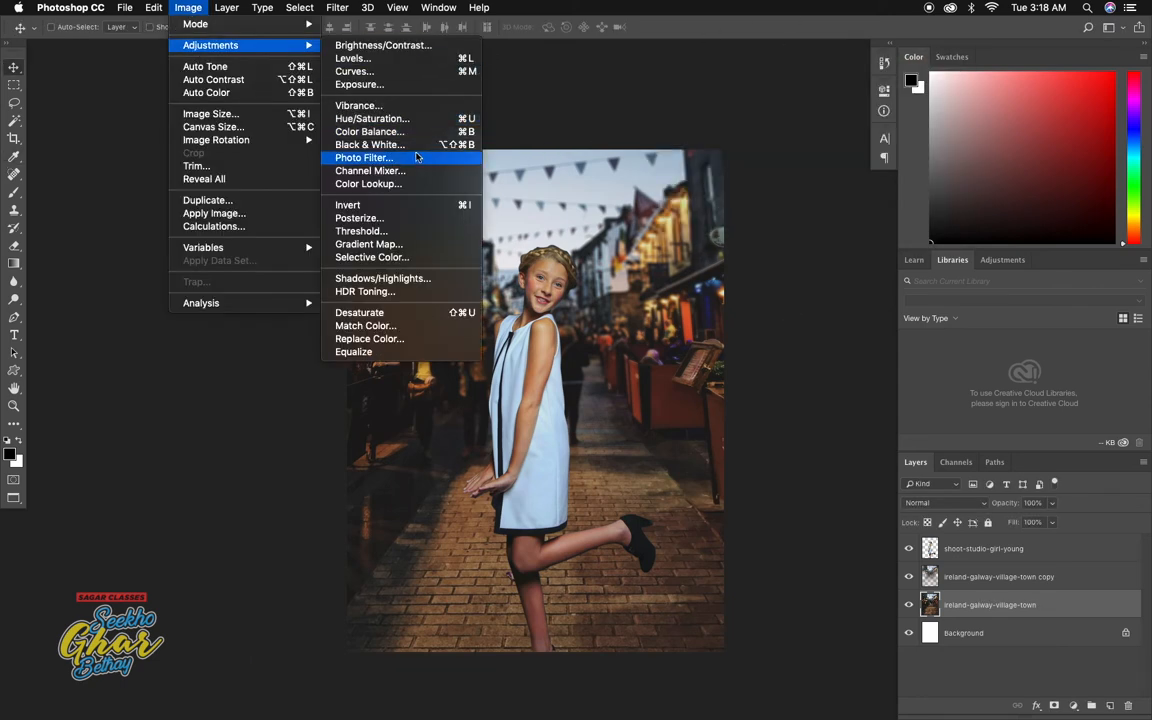
{"action": "left_click", "coordinate": [534, 196]}
{"action": "key", "text": "super+b"}
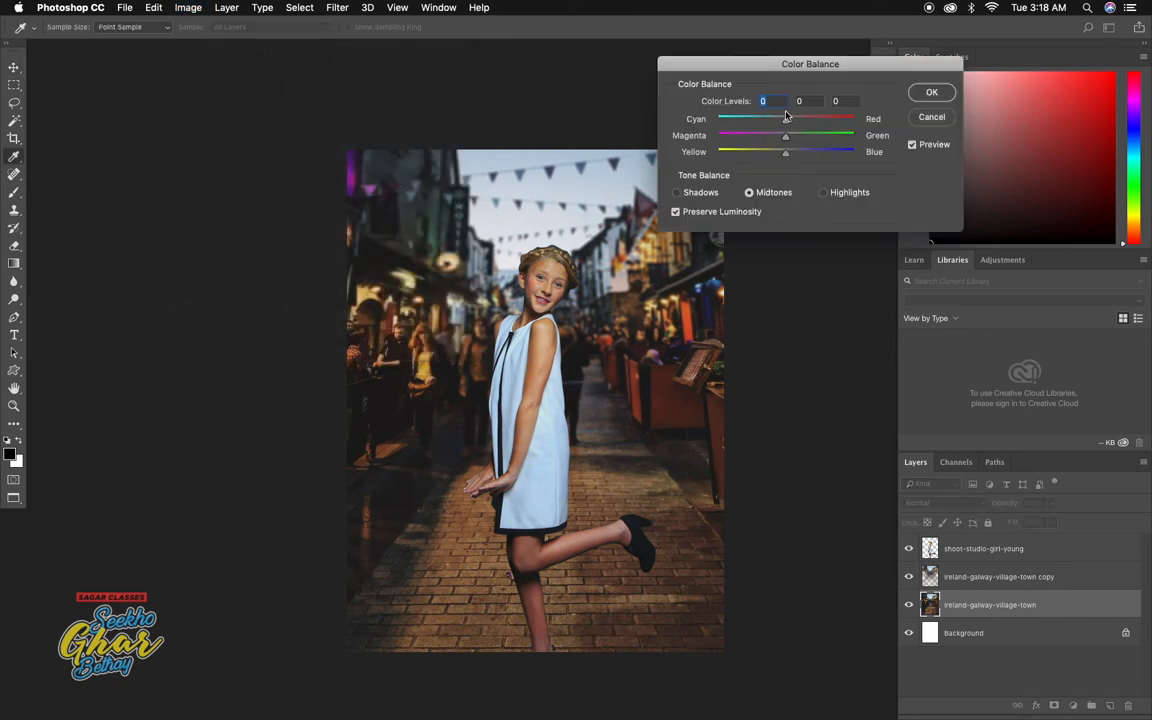
{"action": "left_click_drag", "start_coordinate": [788, 122], "coordinate": [775, 157]}
{"action": "left_click_drag", "start_coordinate": [789, 150], "coordinate": [771, 121]}
{"action": "left_click", "coordinate": [794, 138]}
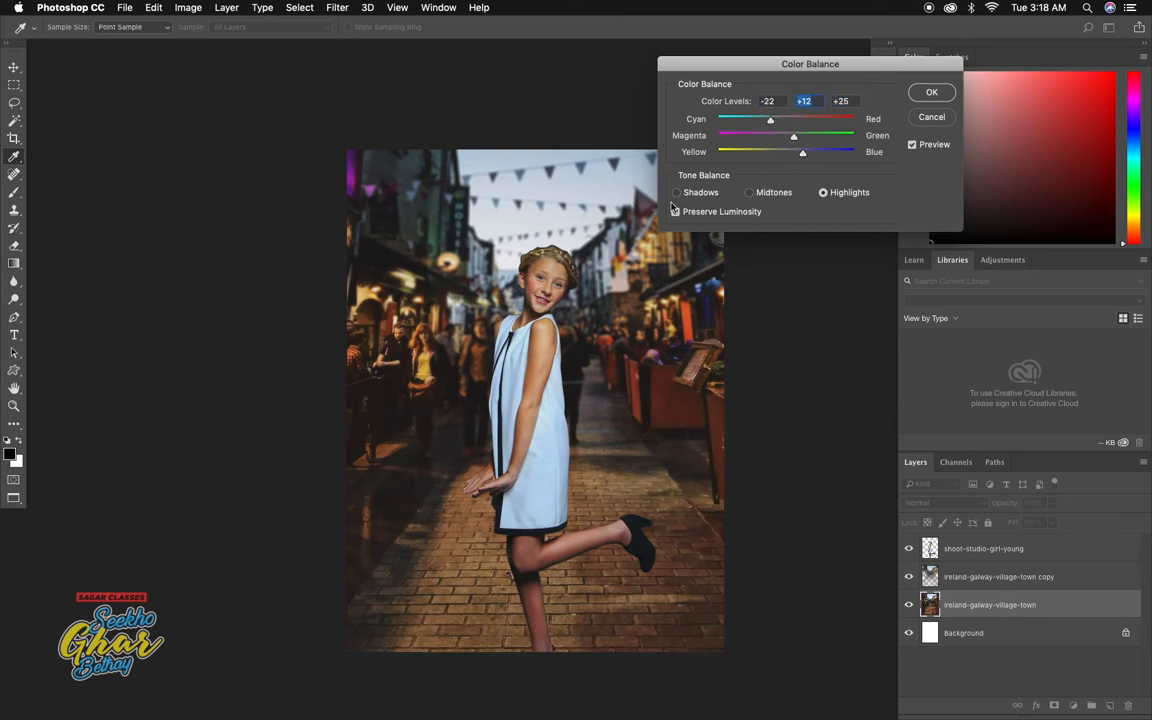
Step: Shift the street layer's shadows slightly towards green in Color Balance and compare with the preview off and on
{"action": "left_click", "coordinate": [676, 193]}
{"action": "left_click_drag", "start_coordinate": [787, 140], "coordinate": [793, 140]}
{"action": "left_click", "coordinate": [912, 145]}
{"action": "left_click", "coordinate": [912, 146]}
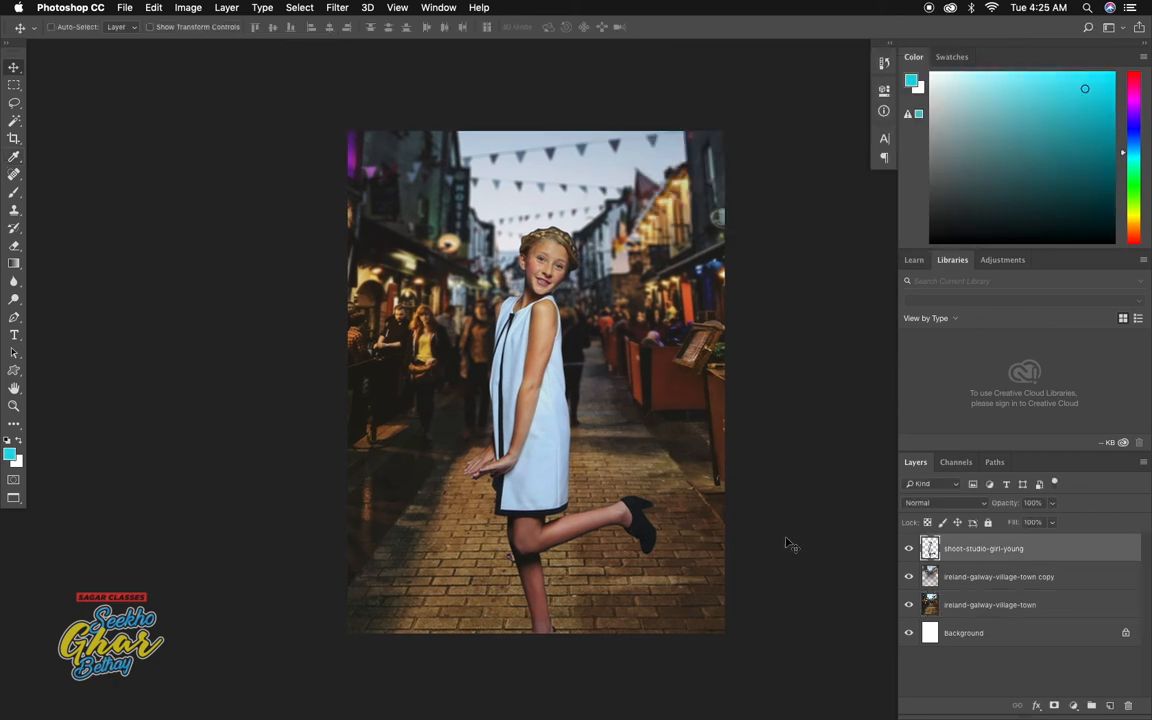
Step: Check the scene with the blurred street copy hidden and shown, and select both street layers together
{"action": "left_click", "coordinate": [985, 577]}
{"action": "left_click", "coordinate": [908, 577]}
{"action": "left_click", "coordinate": [908, 577]}
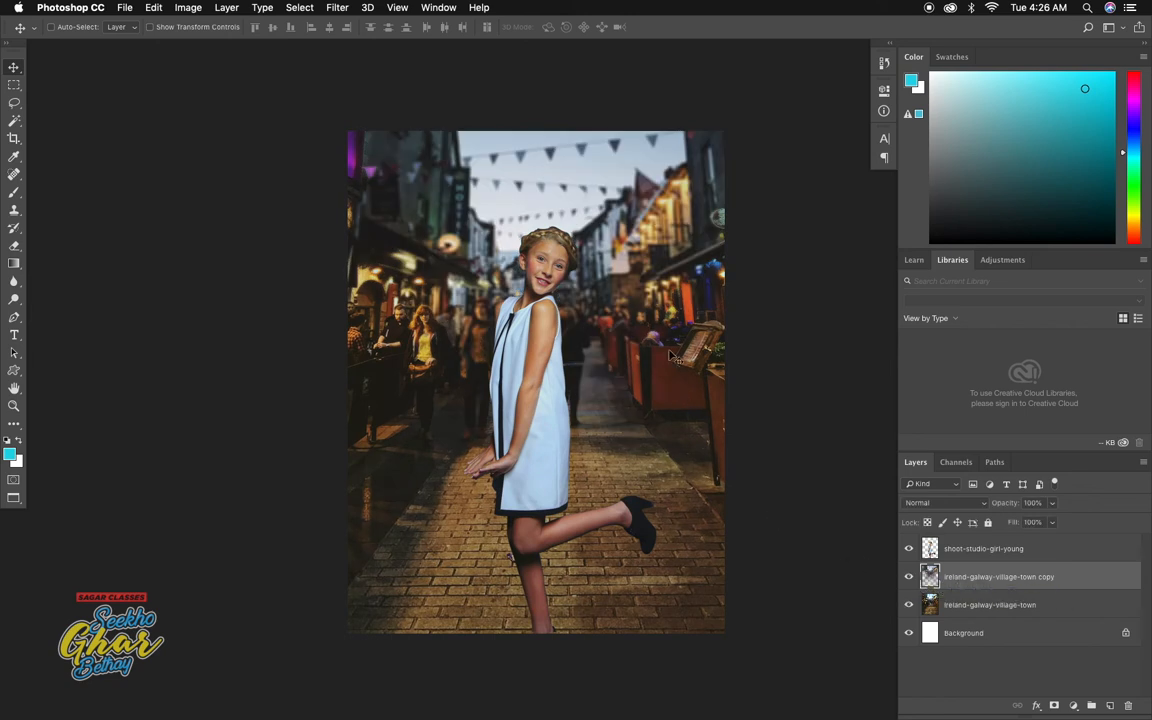
{"action": "left_click_drag", "start_coordinate": [572, 376], "coordinate": [665, 346]}
{"action": "left_click", "coordinate": [935, 604], "text": "shift"}
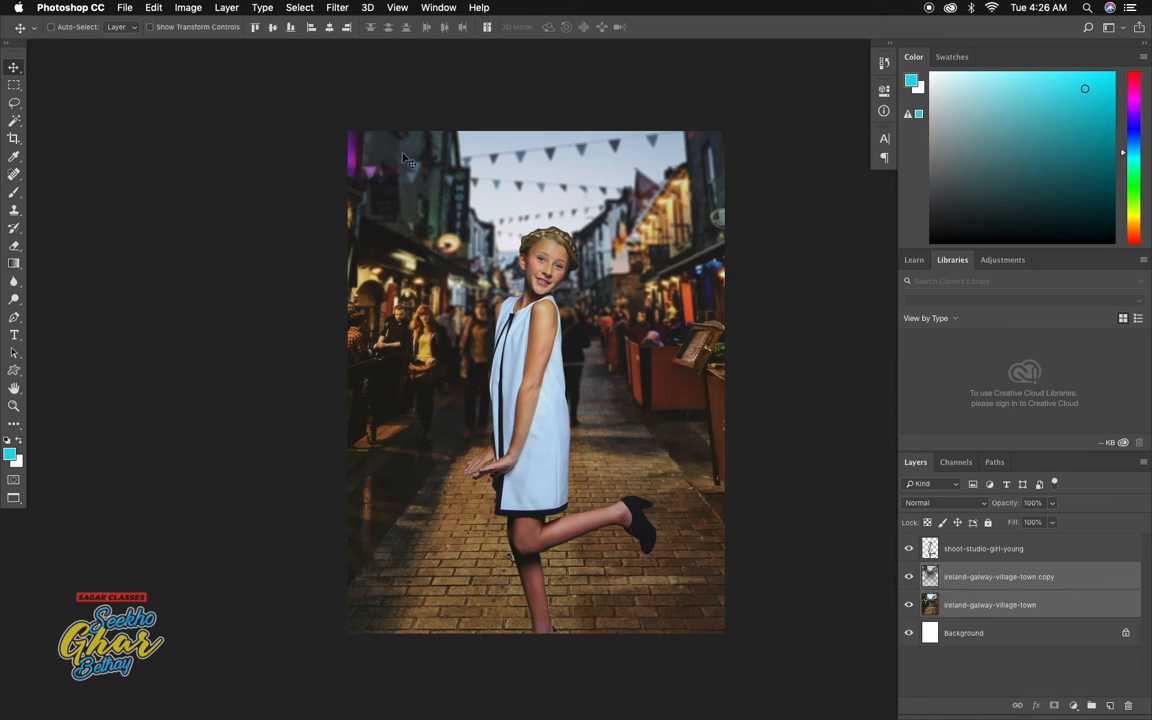
Step: Try merging the two selected street layers into one, check the merged layer's visibility, and undo the merge
{"action": "left_click", "coordinate": [227, 7]}
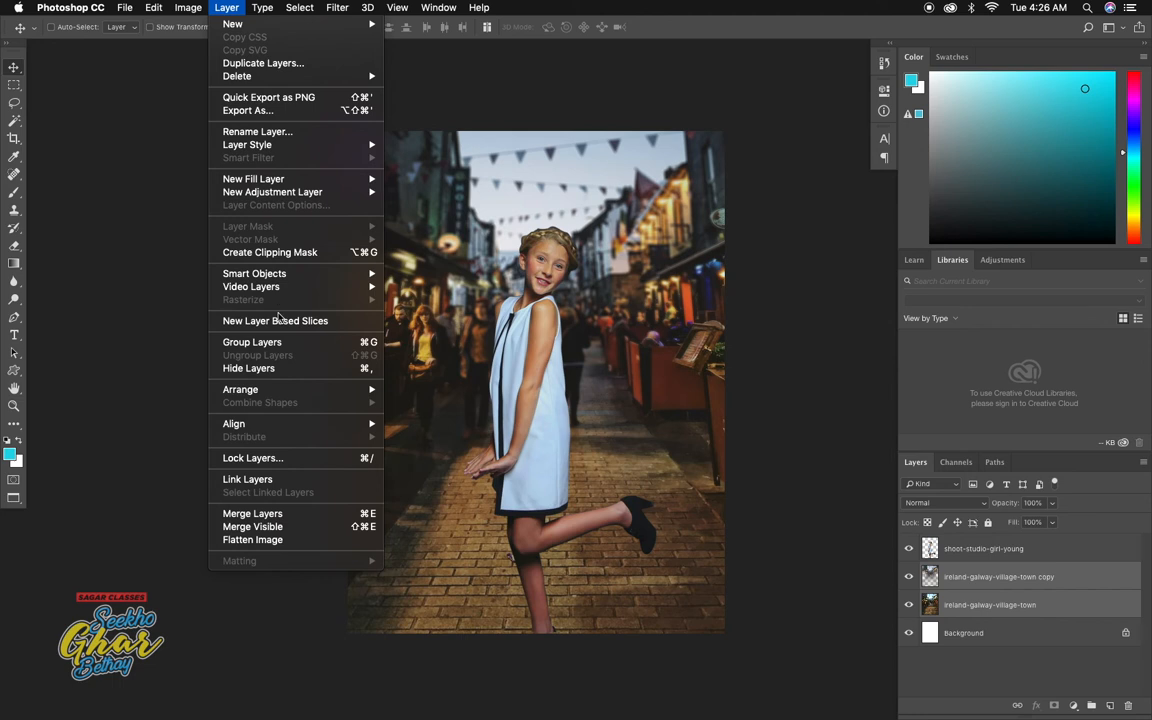
{"action": "left_click", "coordinate": [315, 515]}
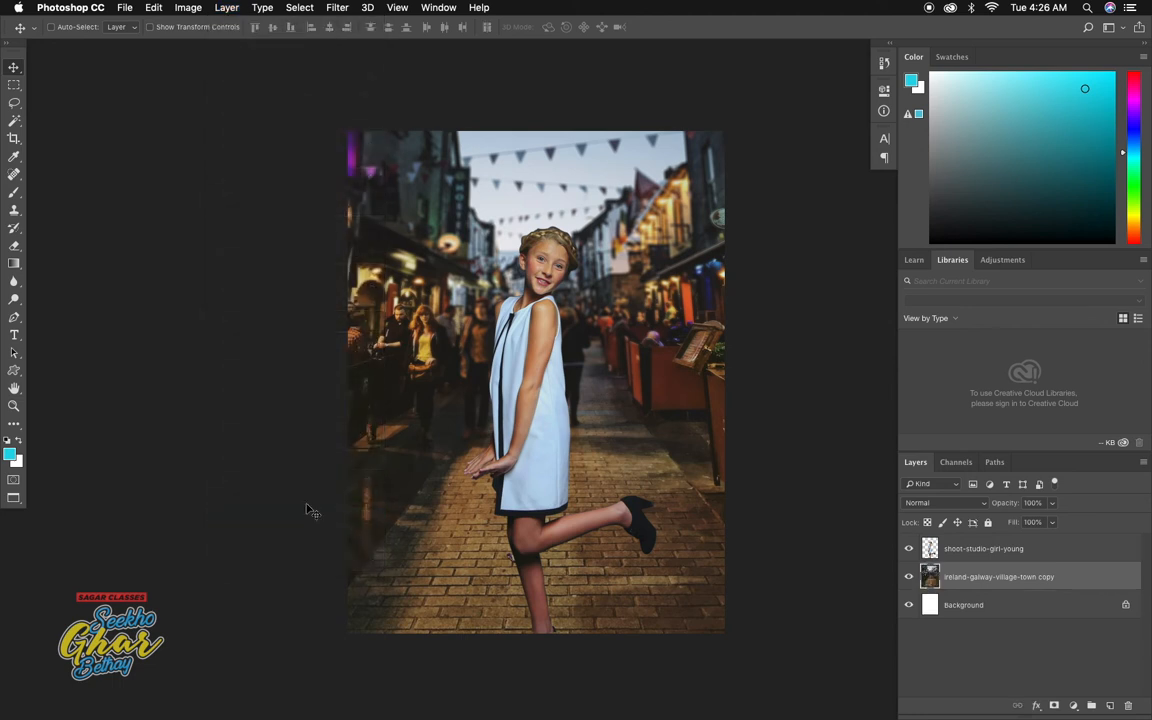
{"action": "left_click", "coordinate": [908, 577]}
{"action": "left_click", "coordinate": [908, 577]}
{"action": "key", "text": "super+z"}
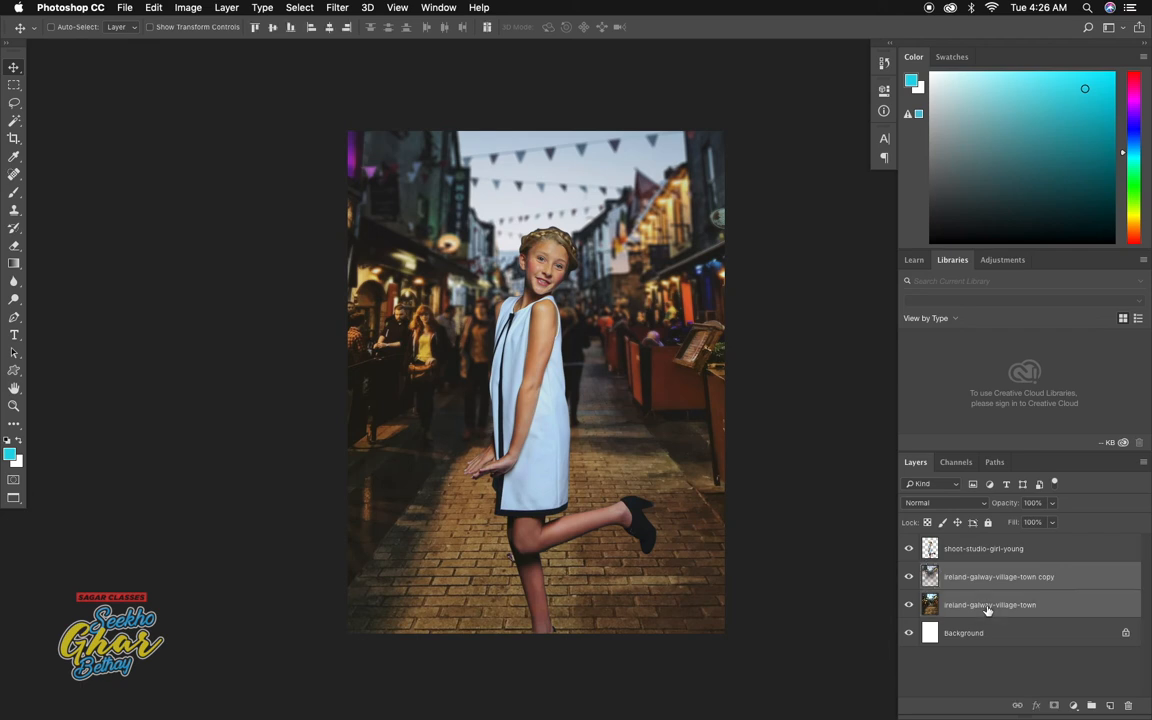
Step: Duplicate the two selected street layers
{"action": "key", "text": "super+j"}
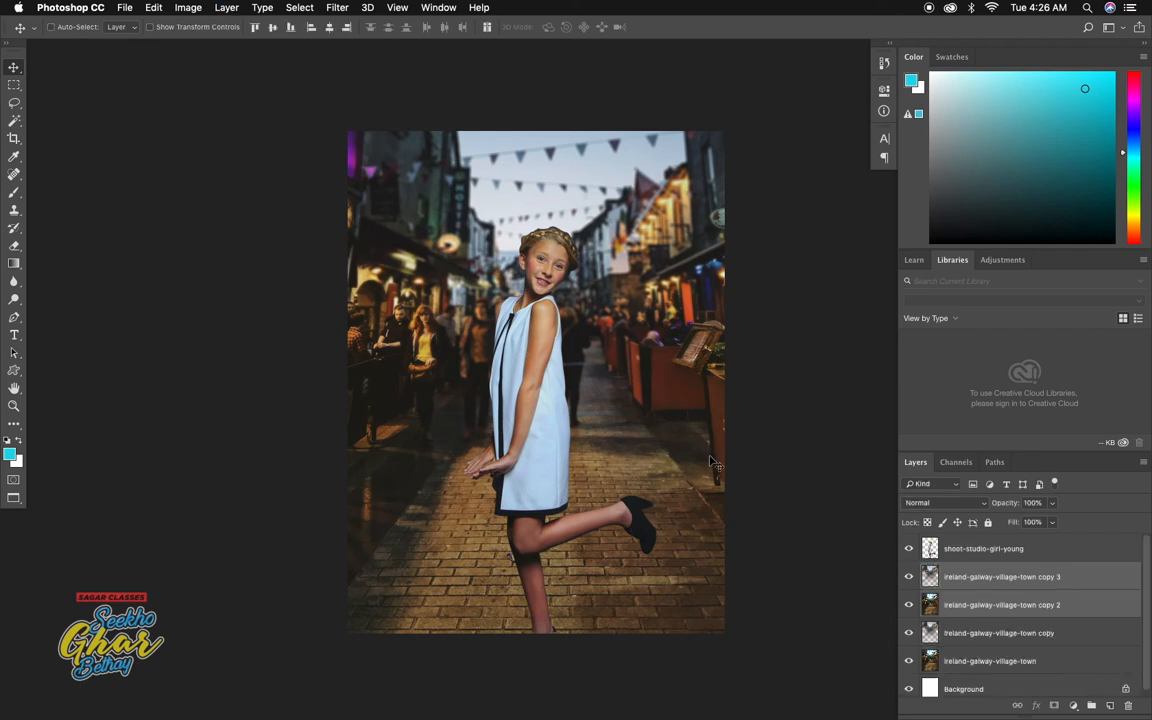
Step: Merge the two duplicated street layers into one and hide the original street layers beneath it
{"action": "left_click", "coordinate": [227, 7]}
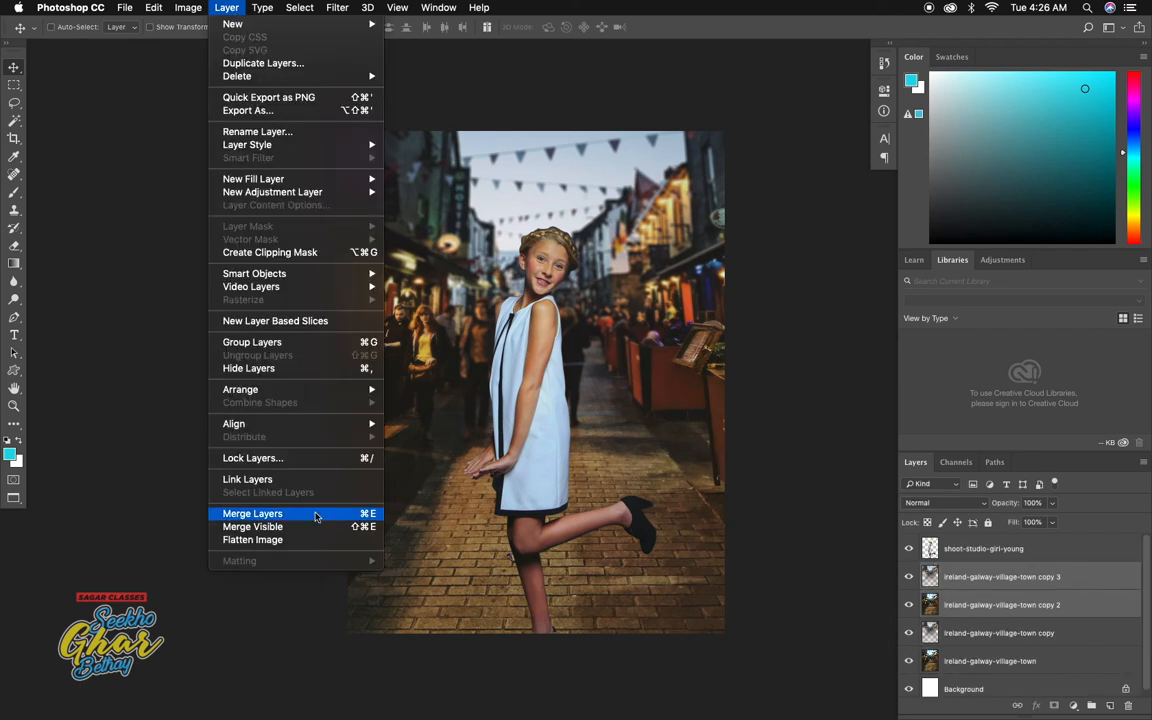
{"action": "left_click", "coordinate": [300, 508]}
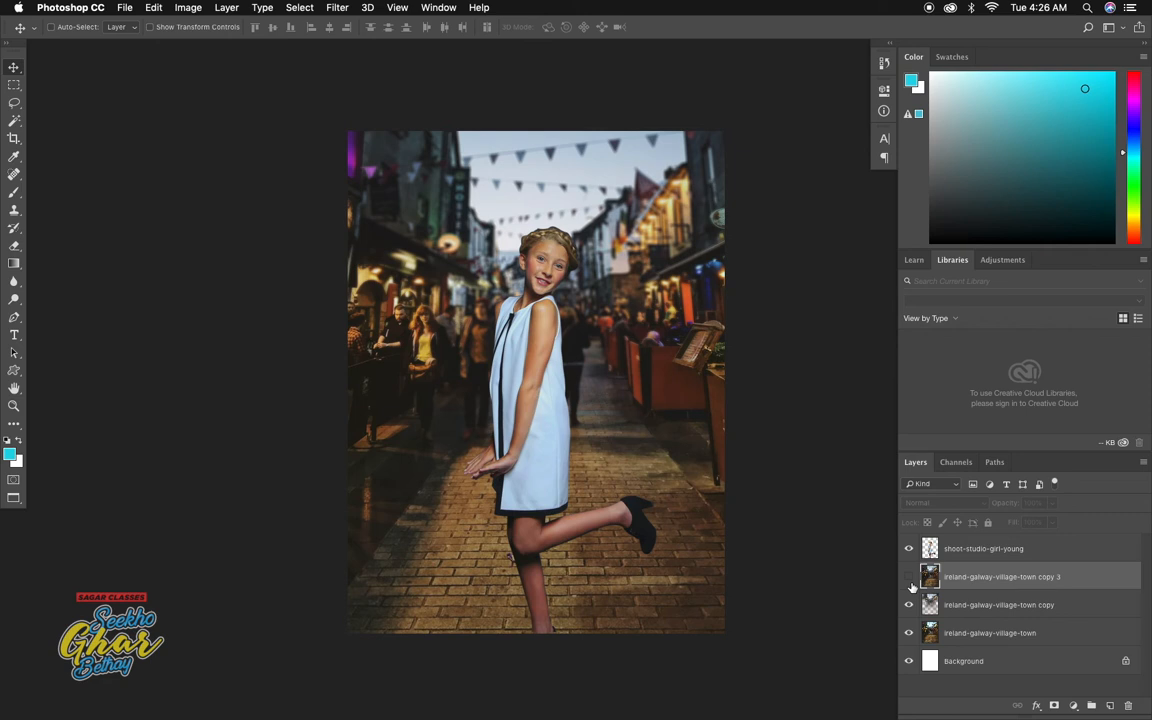
{"action": "left_click", "coordinate": [909, 605]}
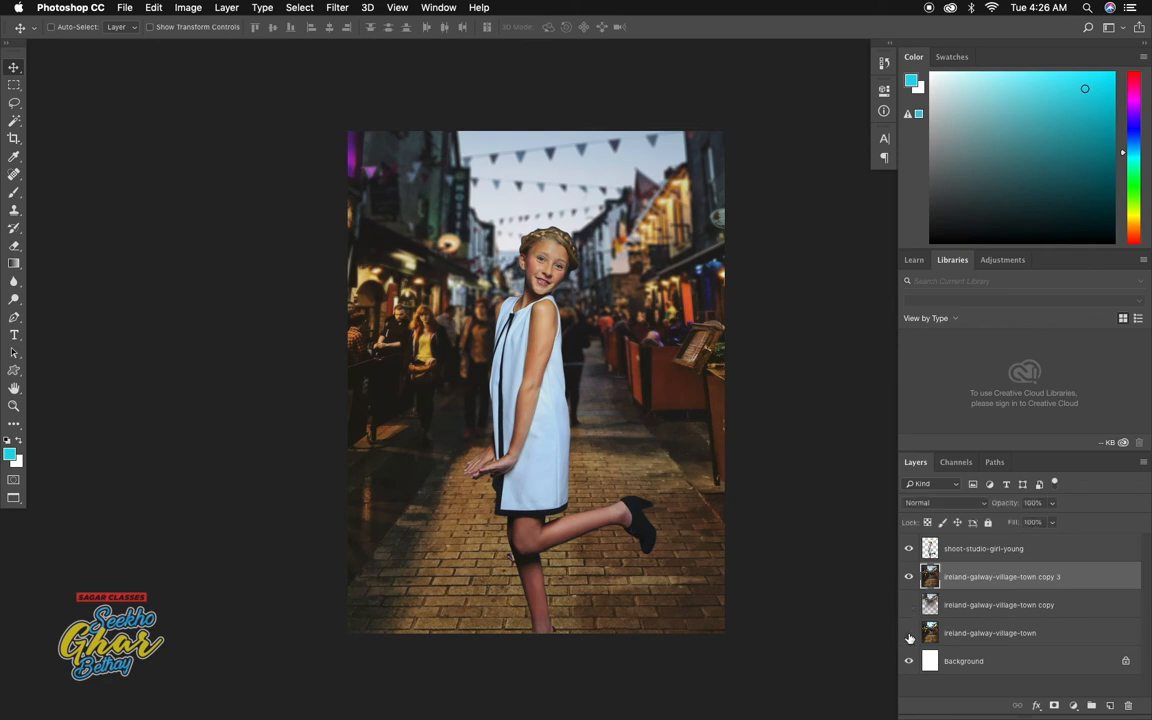
Step: Check the scene with the merged street layer hidden and shown, try deleting the layer, and undo the deletion
{"action": "left_click", "coordinate": [909, 576]}
{"action": "left_click", "coordinate": [909, 576]}
{"action": "key", "text": "Delete"}
{"action": "left_click", "coordinate": [909, 576]}
{"action": "left_click", "coordinate": [909, 604]}
{"action": "key", "text": "super+z"}
Step: Trace a closed Pen path around the iris of the girl's left eye, working on the girl layer
{"action": "left_click", "coordinate": [975, 548]}
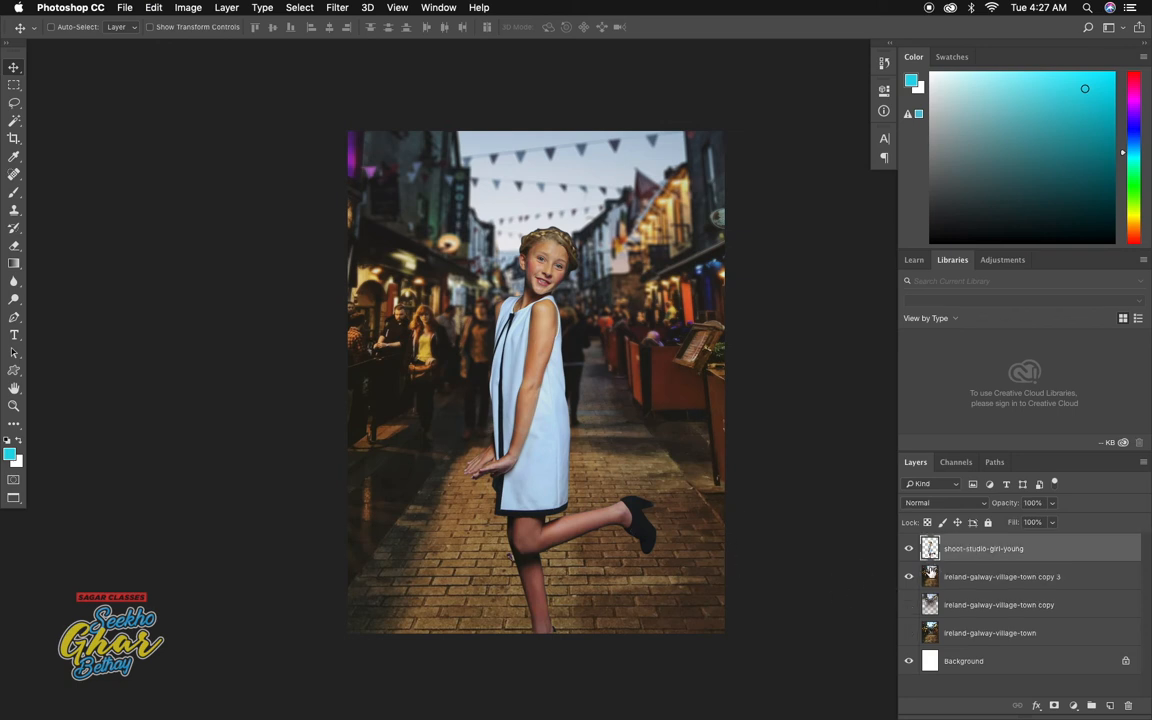
{"action": "key", "text": "super+plus"}
{"action": "key", "text": "super+plus"}
{"action": "key", "text": "super+plus"}
{"action": "left_click_drag", "start_coordinate": [447, 191], "coordinate": [486, 414]}
{"action": "key", "text": "super+plus"}
{"action": "key", "text": "super+plus"}
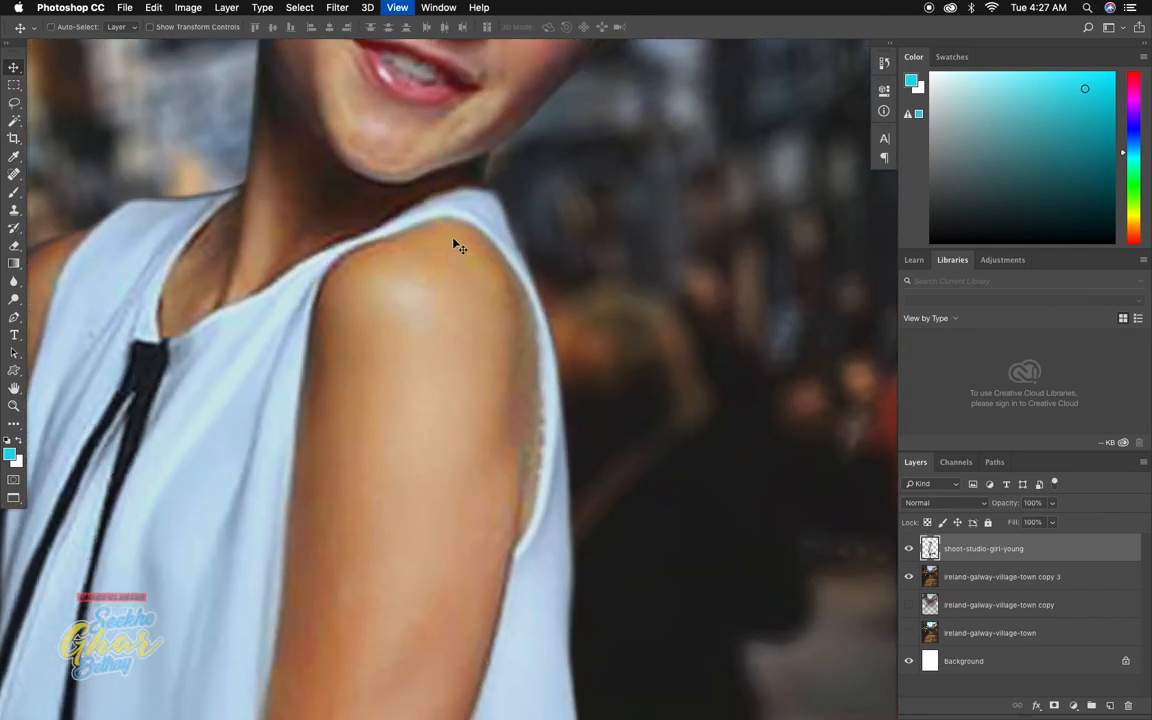
{"action": "key", "text": "super+plus"}
{"action": "scroll", "coordinate": [530, 447], "scroll_direction": "up", "scroll_amount": 10}
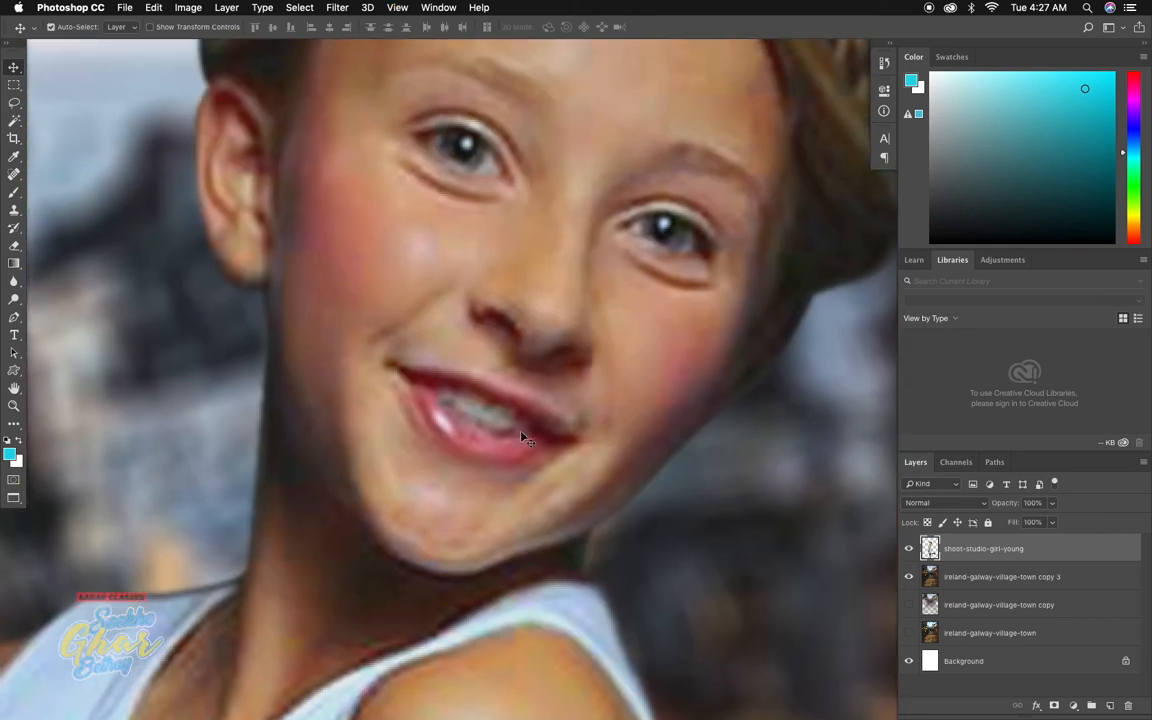
{"action": "key", "text": "super+plus"}
{"action": "left_click_drag", "start_coordinate": [592, 281], "coordinate": [518, 462]}
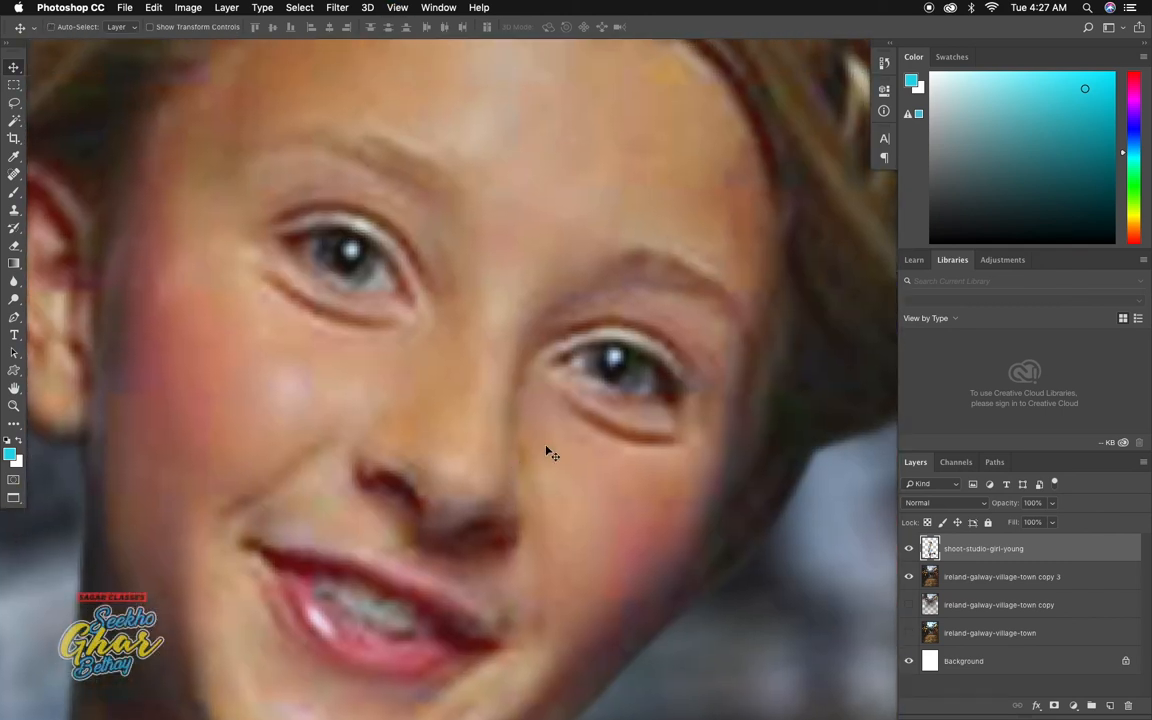
{"action": "key", "text": "p"}
{"action": "left_click", "coordinate": [584, 353]}
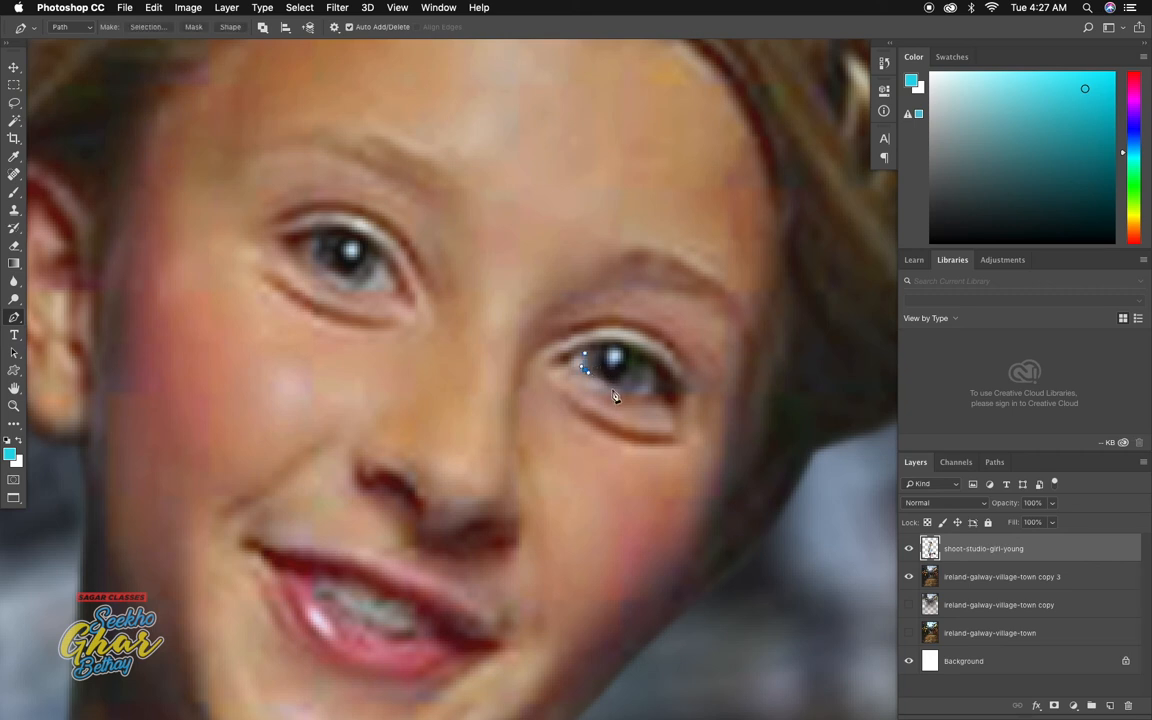
{"action": "left_click", "coordinate": [621, 390]}
{"action": "left_click", "coordinate": [645, 361]}
{"action": "left_click_drag", "start_coordinate": [584, 353], "coordinate": [555, 381]}
Step: Trace a closed Pen path around the iris of her other eye and convert both paths into a selection
{"action": "left_click", "coordinate": [317, 238]}
{"action": "left_click", "coordinate": [357, 291], "text": "alt"}
{"action": "left_click", "coordinate": [376, 253]}
{"action": "left_click_drag", "start_coordinate": [317, 238], "coordinate": [289, 262]}
{"action": "key", "text": "super+Return"}
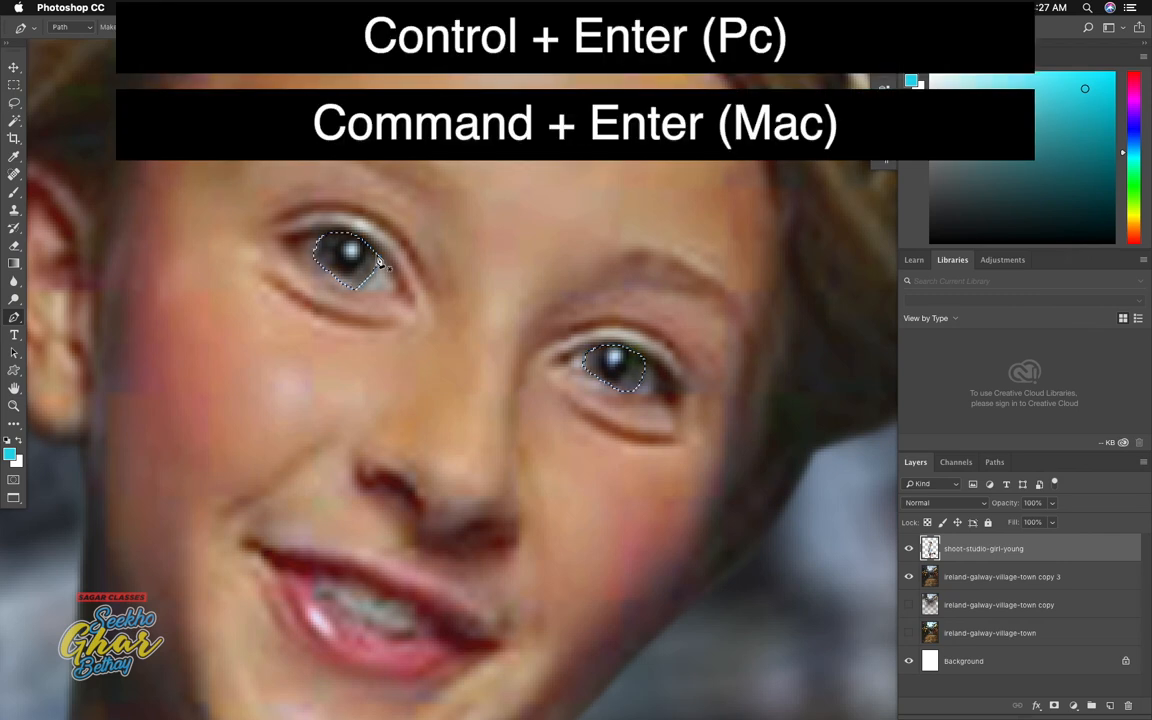
Step: Add a new layer above the girl and fill the selected irises with a slightly brighter cyan foreground colour
{"action": "key", "text": "super+minus"}
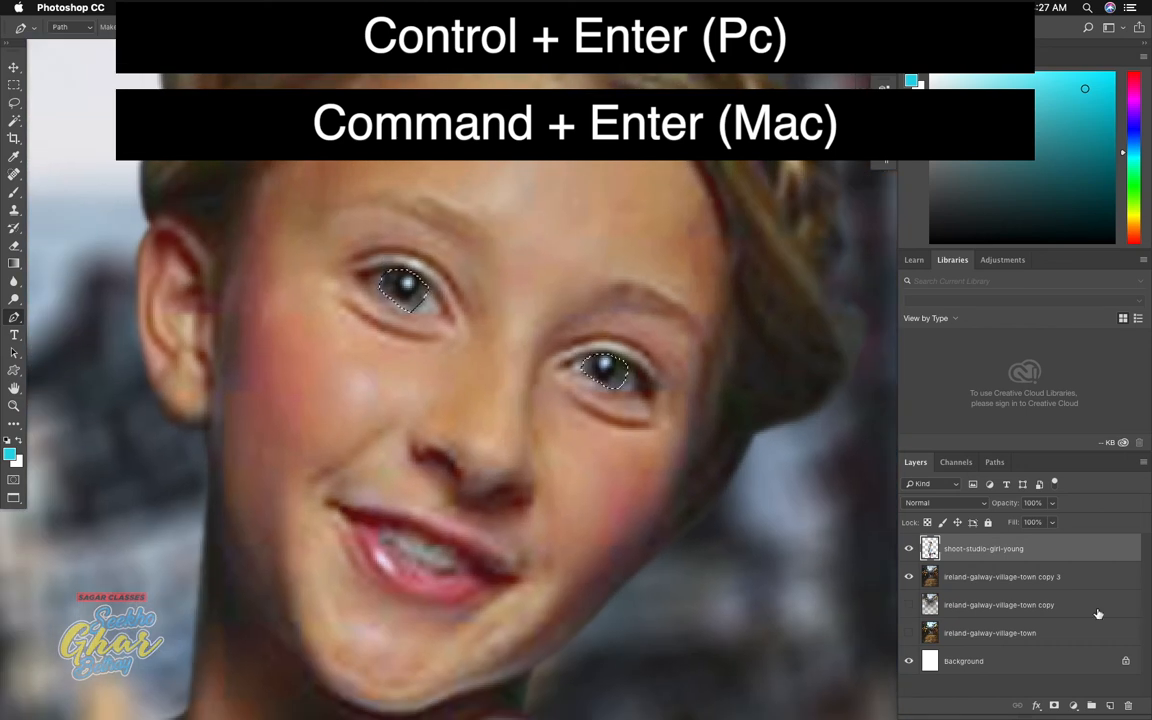
{"action": "left_click", "coordinate": [1110, 706]}
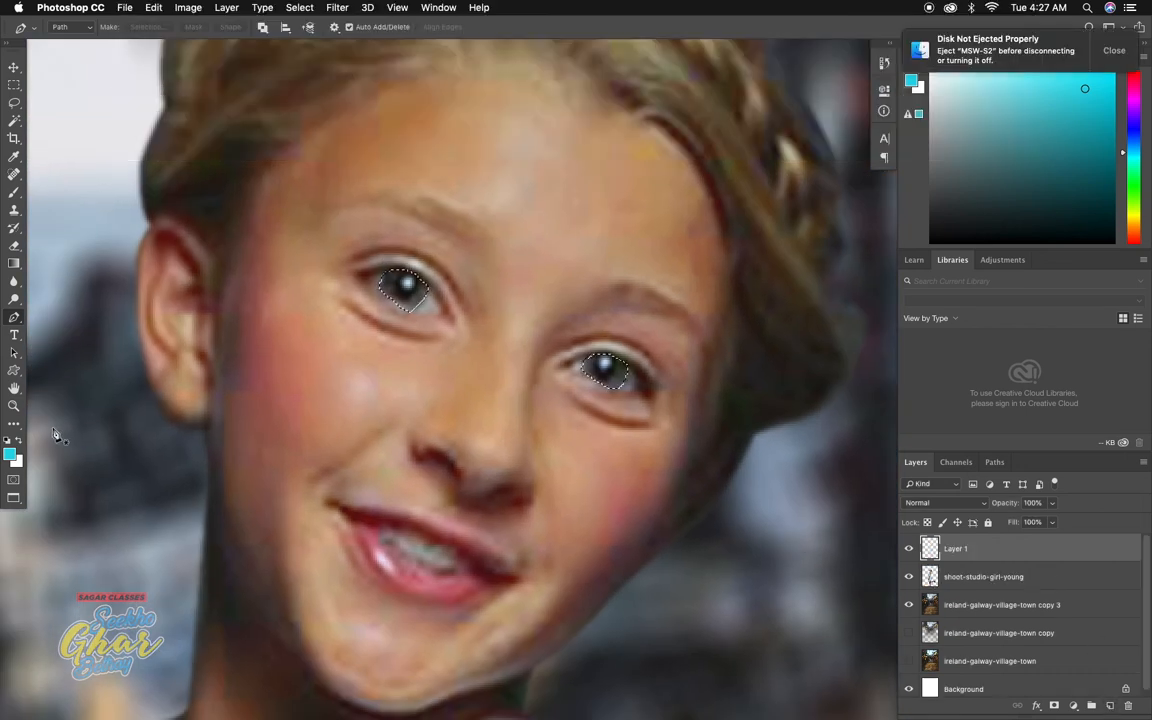
{"action": "left_click", "coordinate": [11, 455]}
{"action": "left_click", "coordinate": [822, 226]}
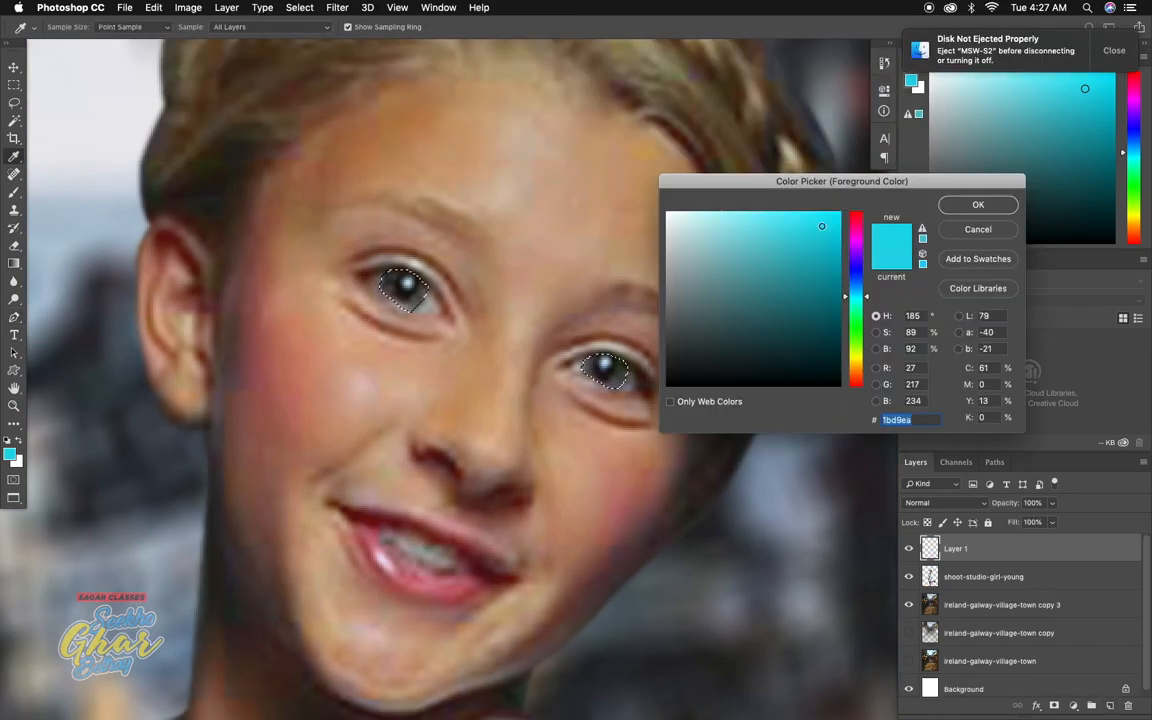
{"action": "key", "text": "Return"}
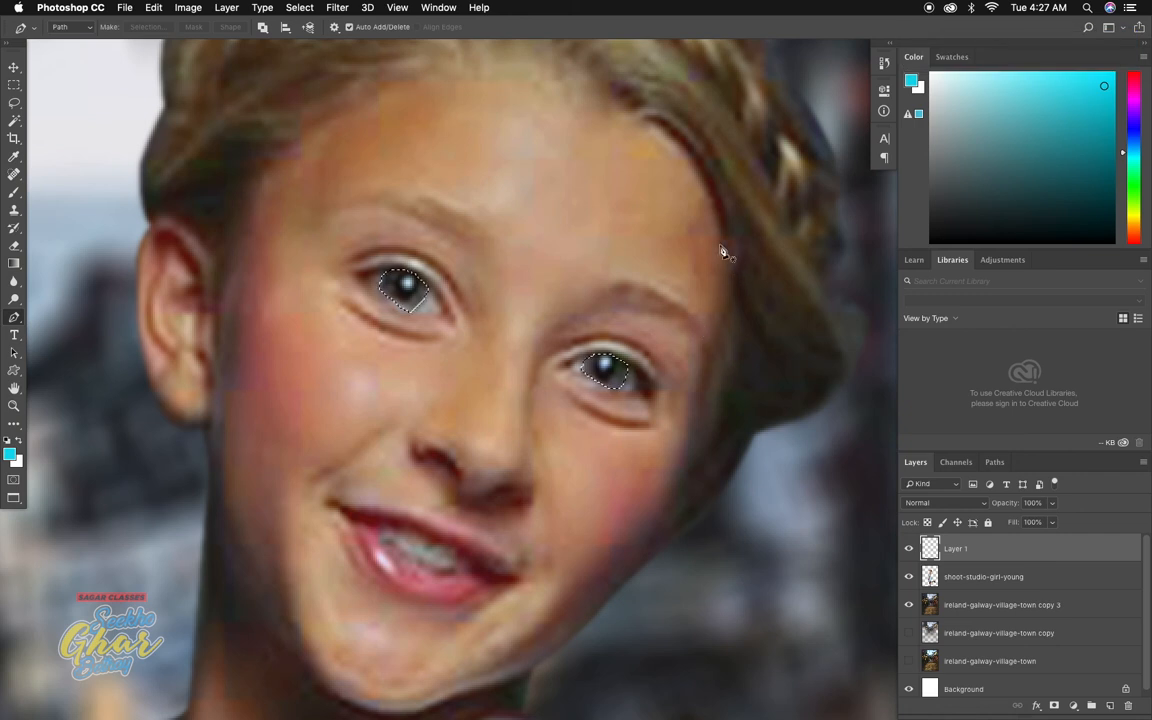
{"action": "key", "text": "alt+Delete"}
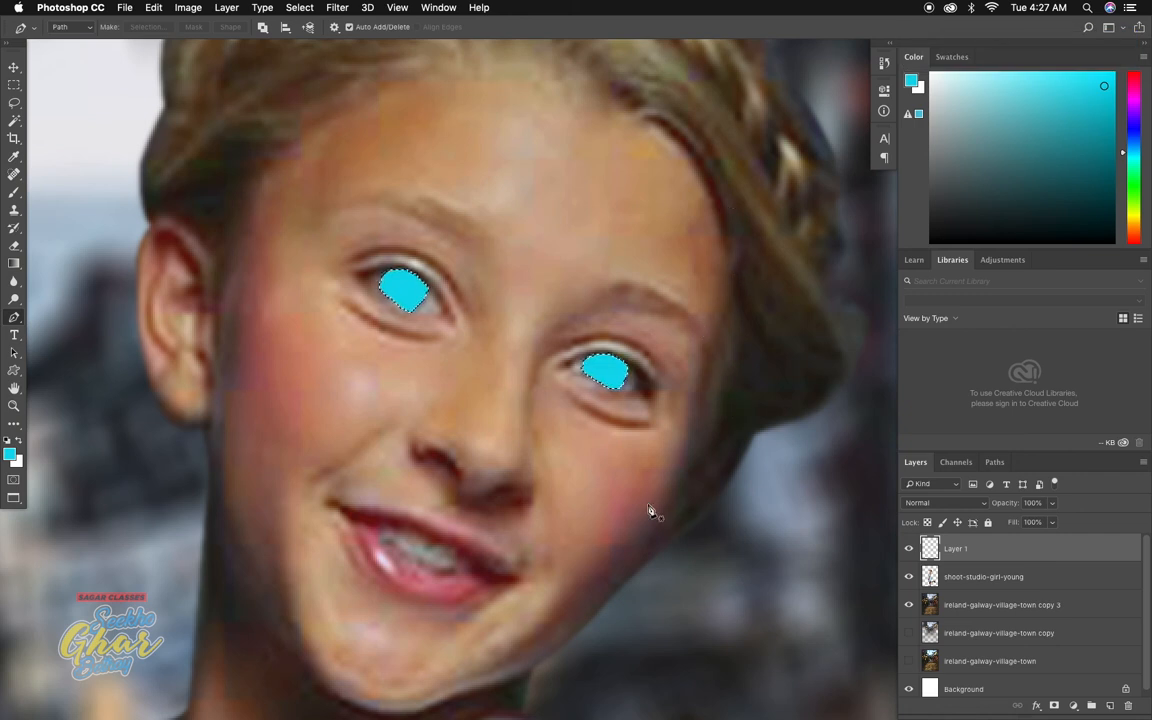
Step: Deselect the filled irises
{"action": "key", "text": "super+d"}
{"action": "key", "text": "shift+super+d"}
{"action": "left_click", "coordinate": [300, 7]}
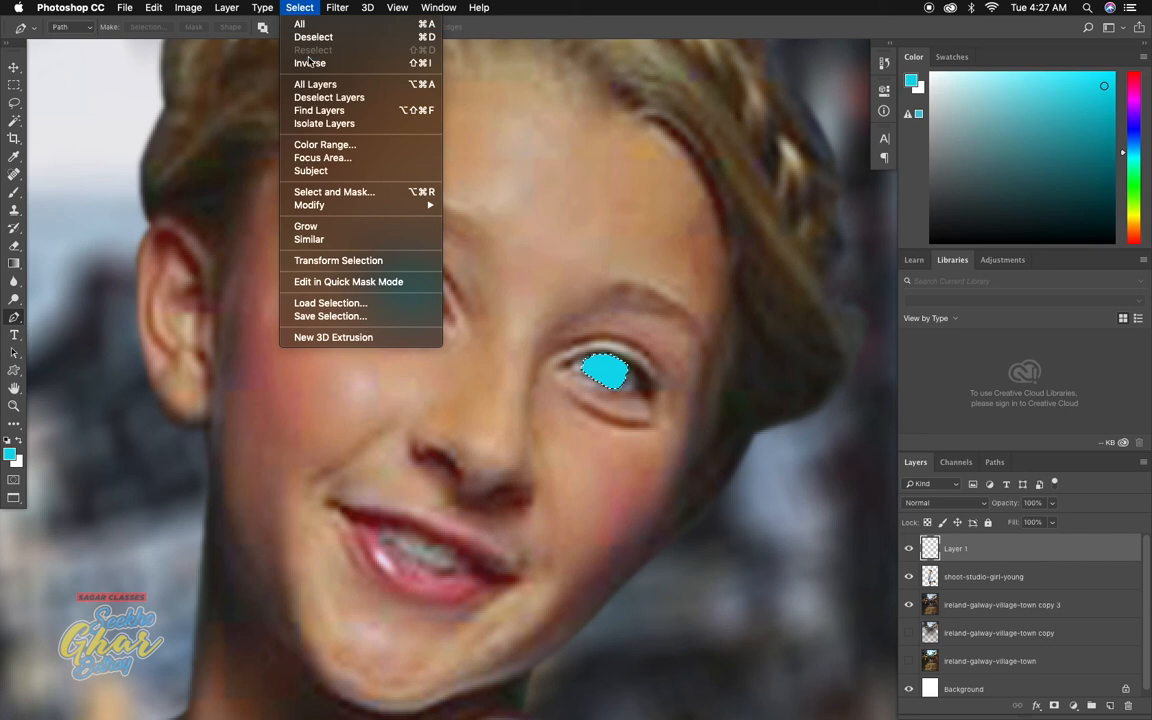
{"action": "left_click", "coordinate": [290, 57]}
{"action": "scroll", "coordinate": [570, 380], "scroll_direction": "down", "scroll_amount": 2}
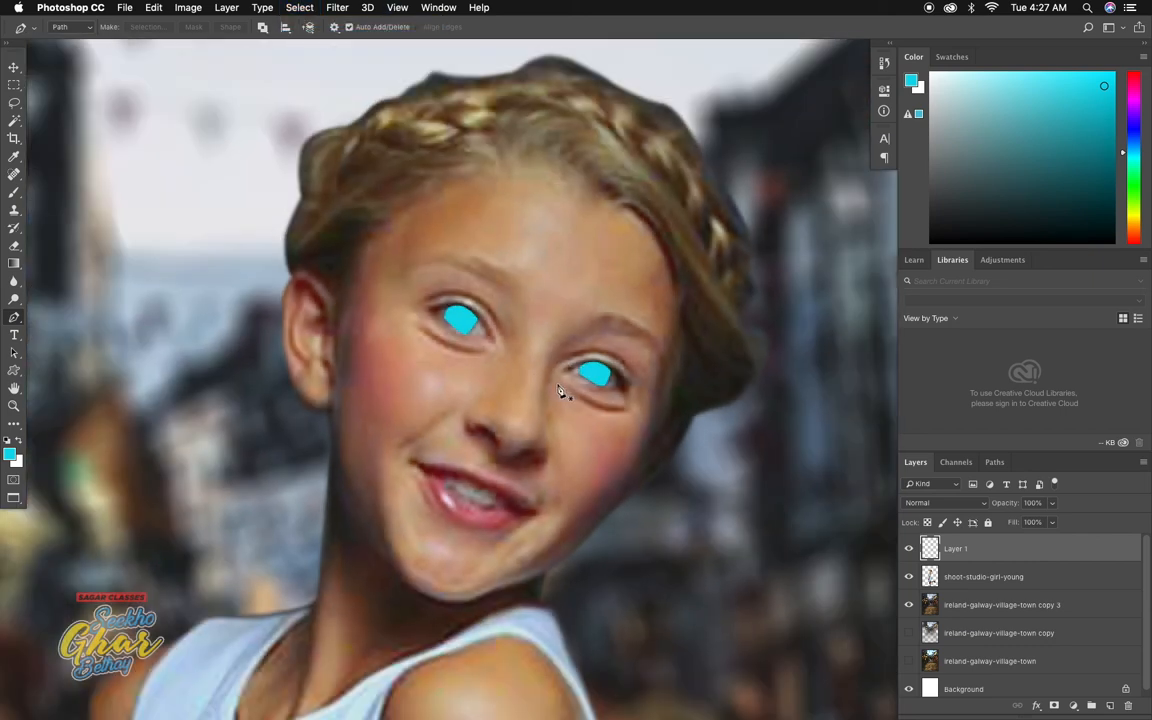
Step: Try moving the cyan fills off the eyes, undo the move, and check the fill layer's visibility
{"action": "key", "text": "v"}
{"action": "left_click_drag", "start_coordinate": [605, 392], "coordinate": [640, 480]}
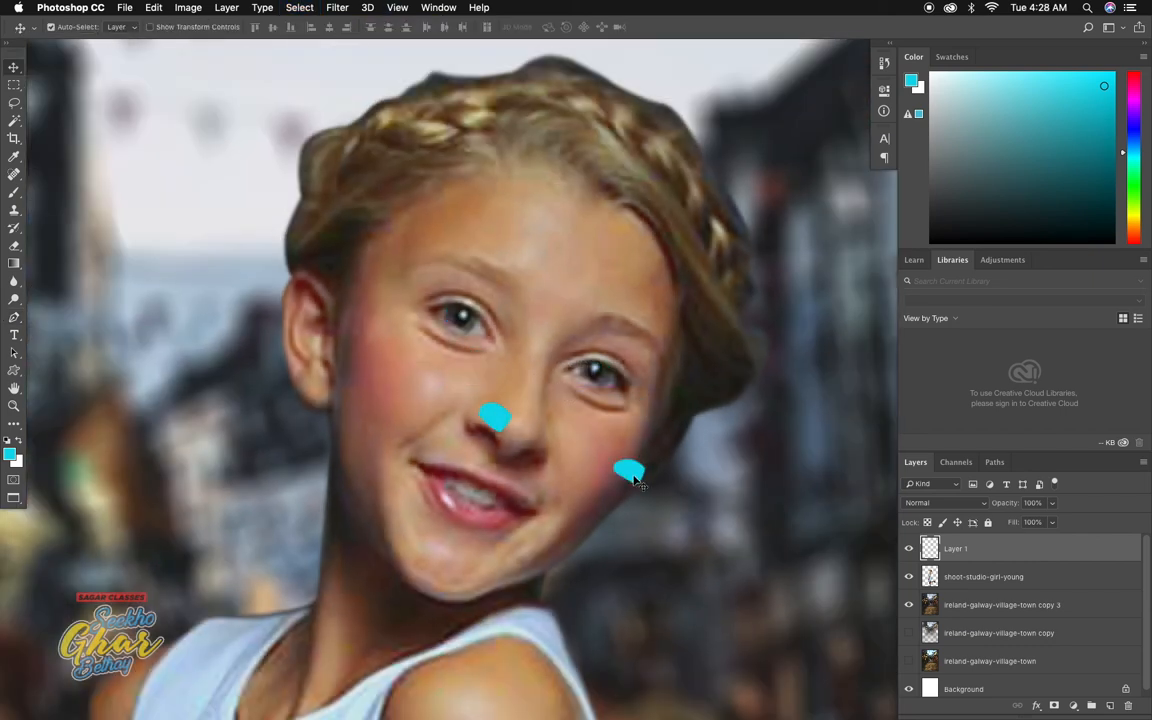
{"action": "key", "text": "super+z"}
{"action": "left_click", "coordinate": [908, 549]}
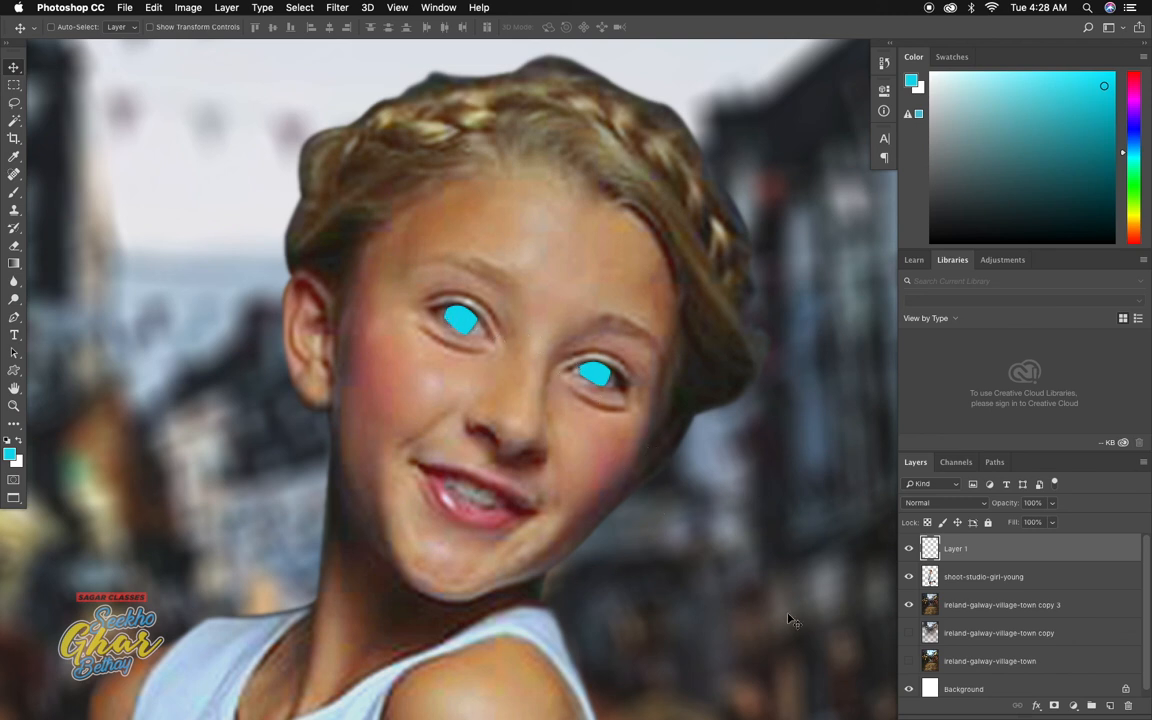
Step: Try the Screen blend mode on the cyan eye layer, and set it to Overlay instead
{"action": "left_click", "coordinate": [979, 508]}
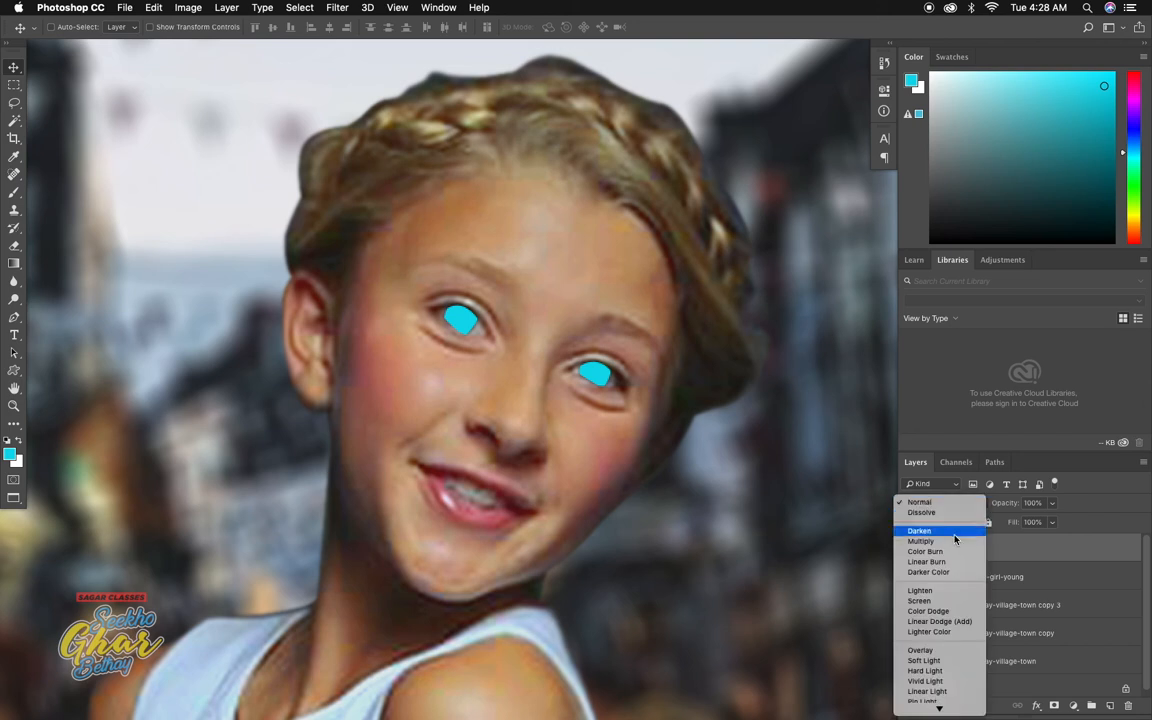
{"action": "left_click", "coordinate": [938, 602]}
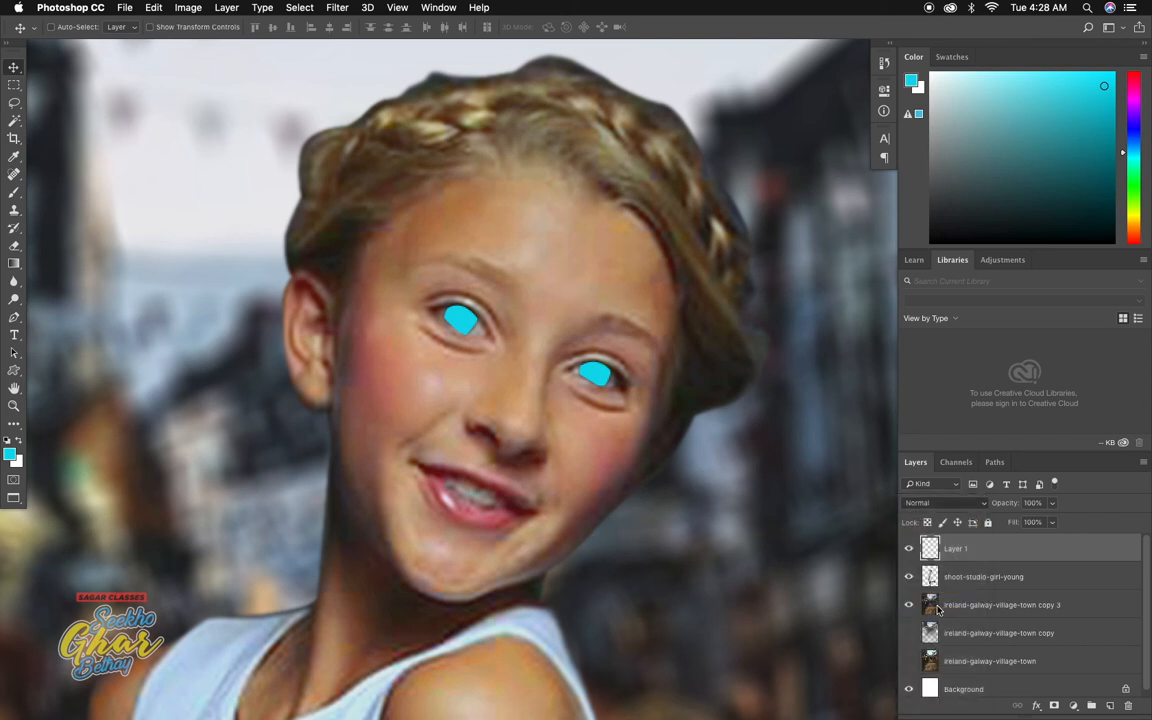
{"action": "left_click", "coordinate": [950, 503]}
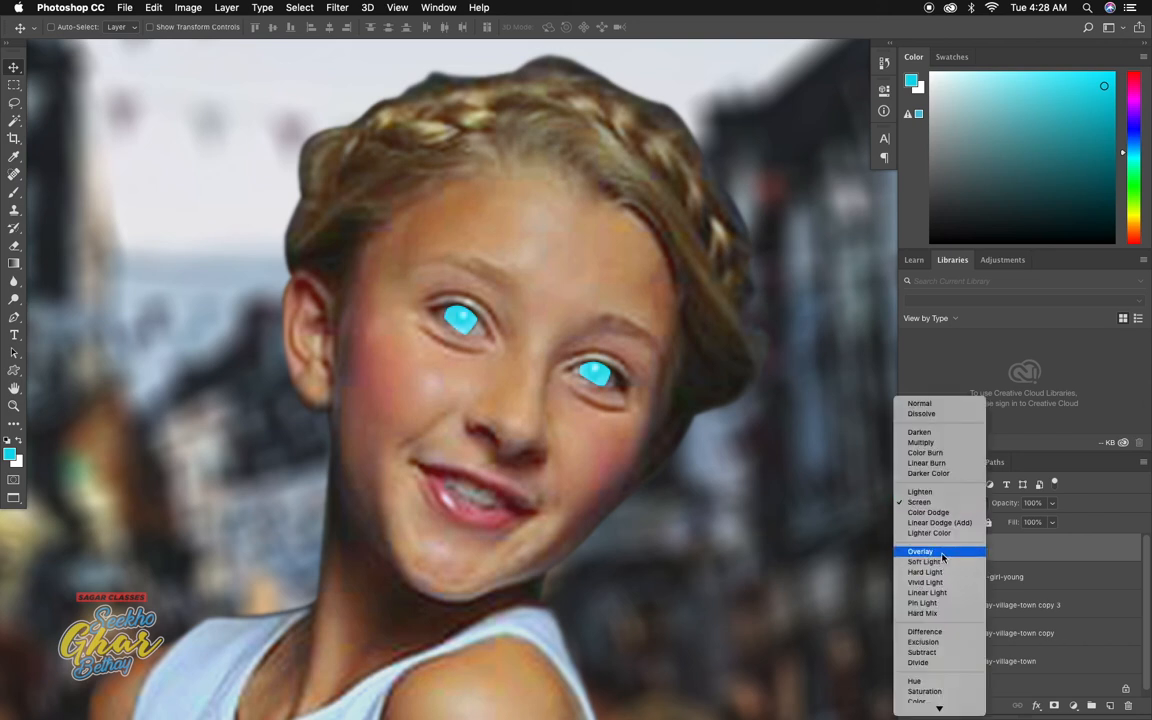
{"action": "left_click", "coordinate": [942, 554]}
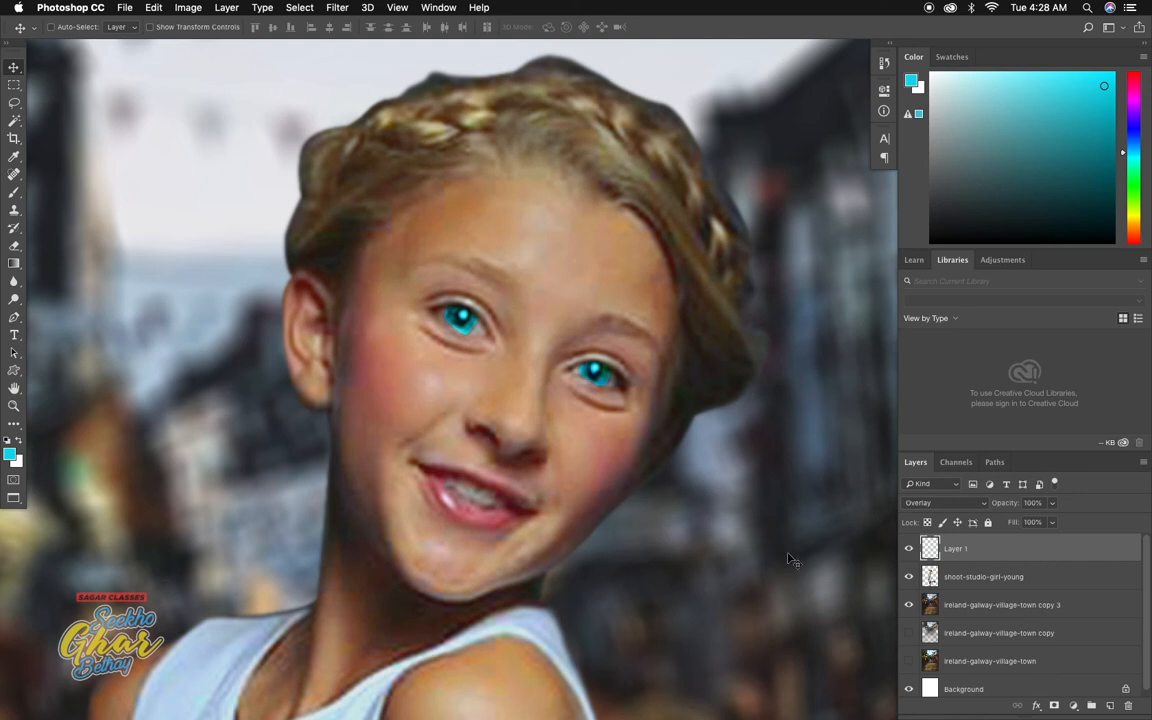
Step: Erase the hard edges of the cyan colour around both irises with a small 7 px Eraser brush
{"action": "key", "text": "super+plus"}
{"action": "key", "text": "super+plus"}
{"action": "key", "text": "super+plus"}
{"action": "left_click_drag", "start_coordinate": [651, 409], "coordinate": [622, 445]}
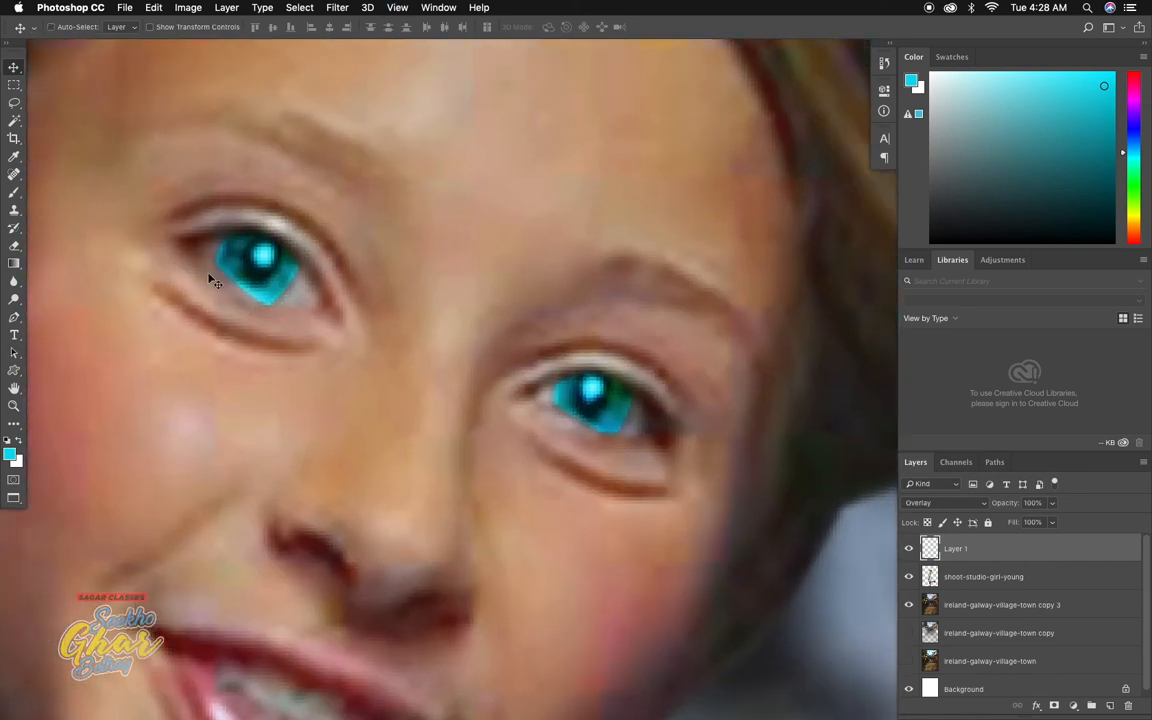
{"action": "key", "text": "e"}
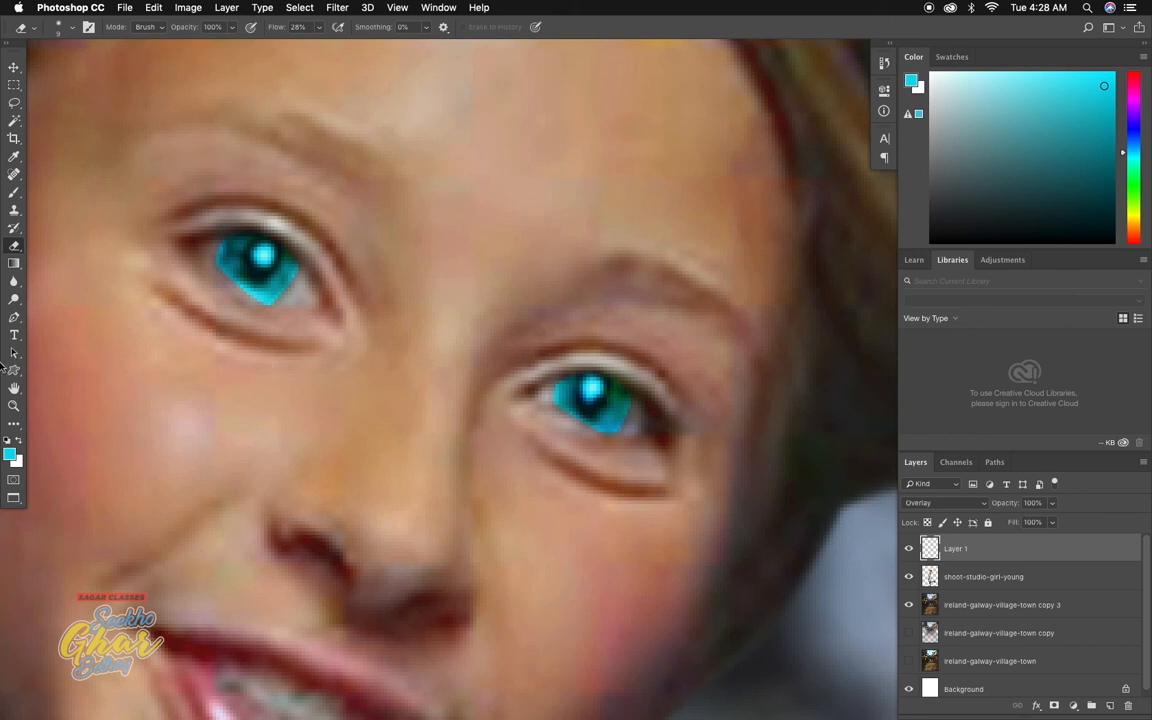
{"action": "right_click", "coordinate": [14, 249]}
{"action": "left_click", "coordinate": [56, 246]}
{"action": "right_click", "coordinate": [578, 364]}
{"action": "mouse_move", "coordinate": [617, 362]}
{"action": "left_mouse_down"}
{"action": "mouse_move", "coordinate": [640, 362]}
{"action": "mouse_move", "coordinate": [625, 365]}
{"action": "mouse_move", "coordinate": [628, 394]}
{"action": "left_mouse_up"}
{"action": "key", "text": "Return"}
{"action": "key", "text": "bracketleft"}
{"action": "key", "text": "bracketleft"}
{"action": "key", "text": "bracketleft"}
{"action": "key", "text": "bracketleft"}
{"action": "mouse_move", "coordinate": [302, 287]}
{"action": "left_mouse_down"}
{"action": "mouse_move", "coordinate": [267, 316]}
{"action": "mouse_move", "coordinate": [292, 302]}
{"action": "mouse_move", "coordinate": [247, 304]}
{"action": "left_mouse_up"}
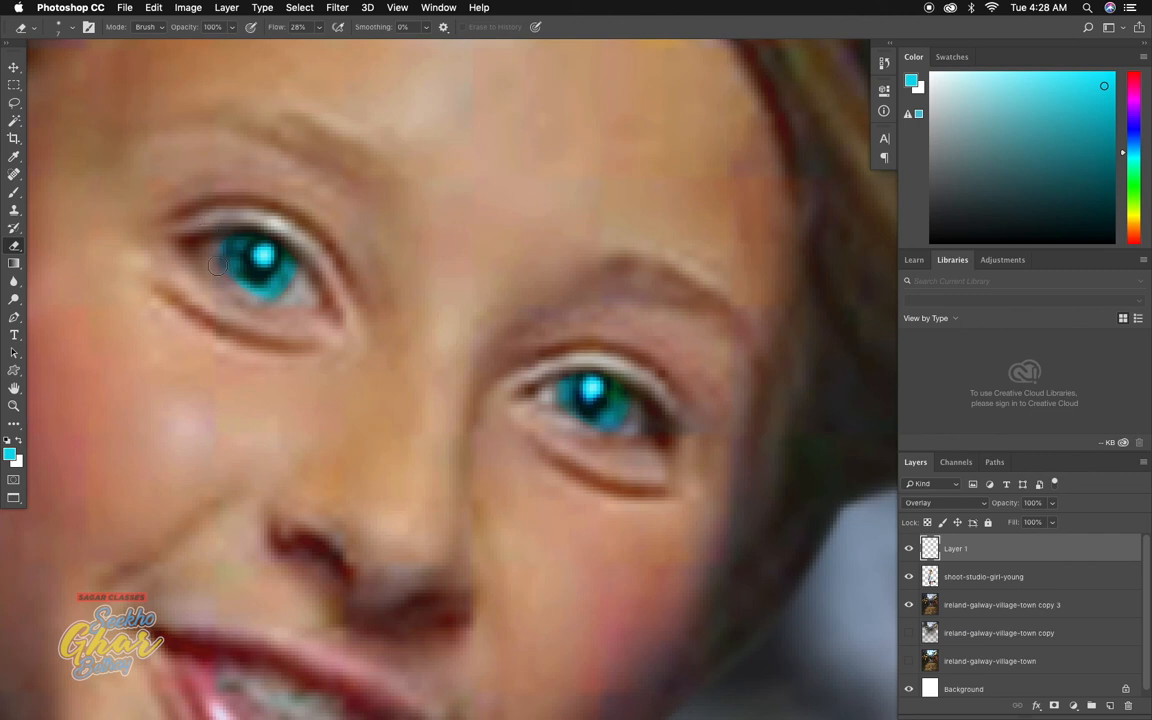
Step: Compare the girl's face with the cyan eye layer hidden and shown
{"action": "key", "text": "super+0"}
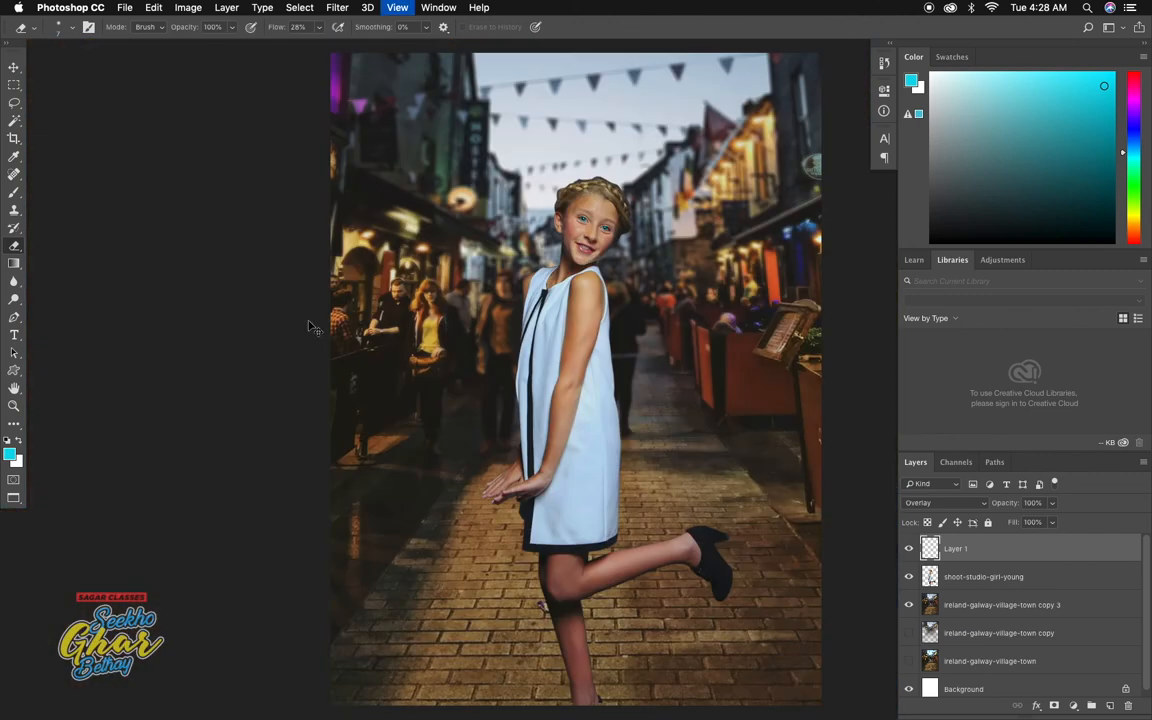
{"action": "key", "text": "super+plus"}
{"action": "key", "text": "super+plus"}
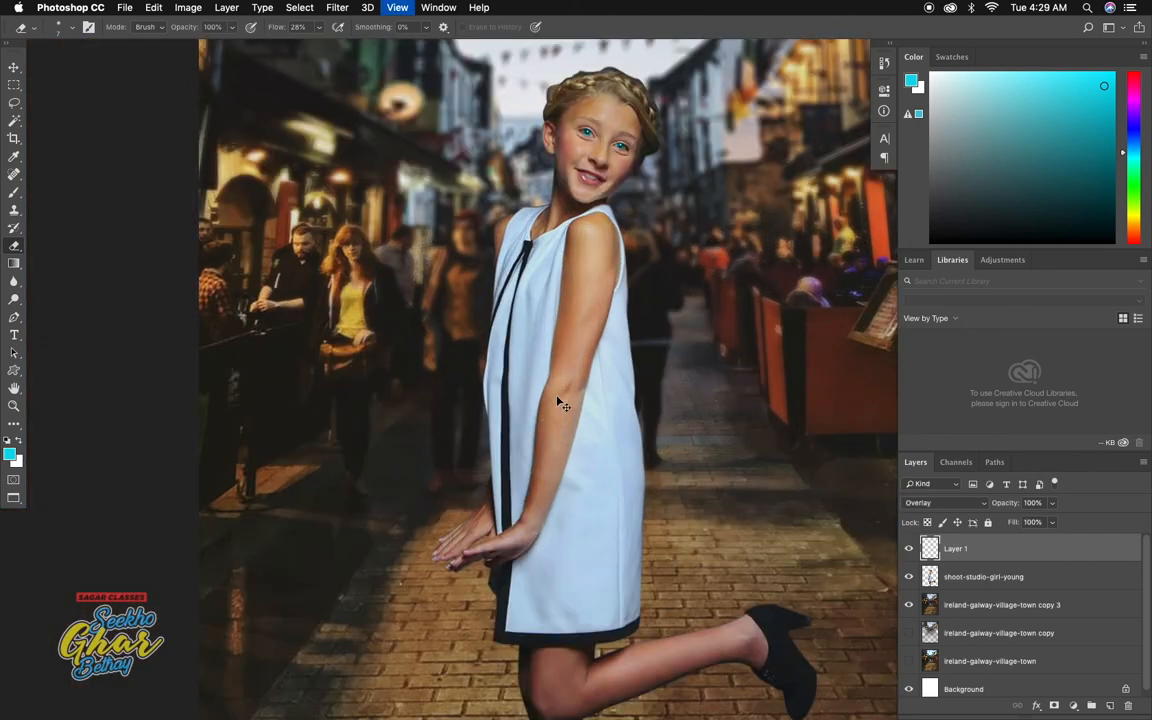
{"action": "left_click_drag", "start_coordinate": [564, 226], "coordinate": [545, 391]}
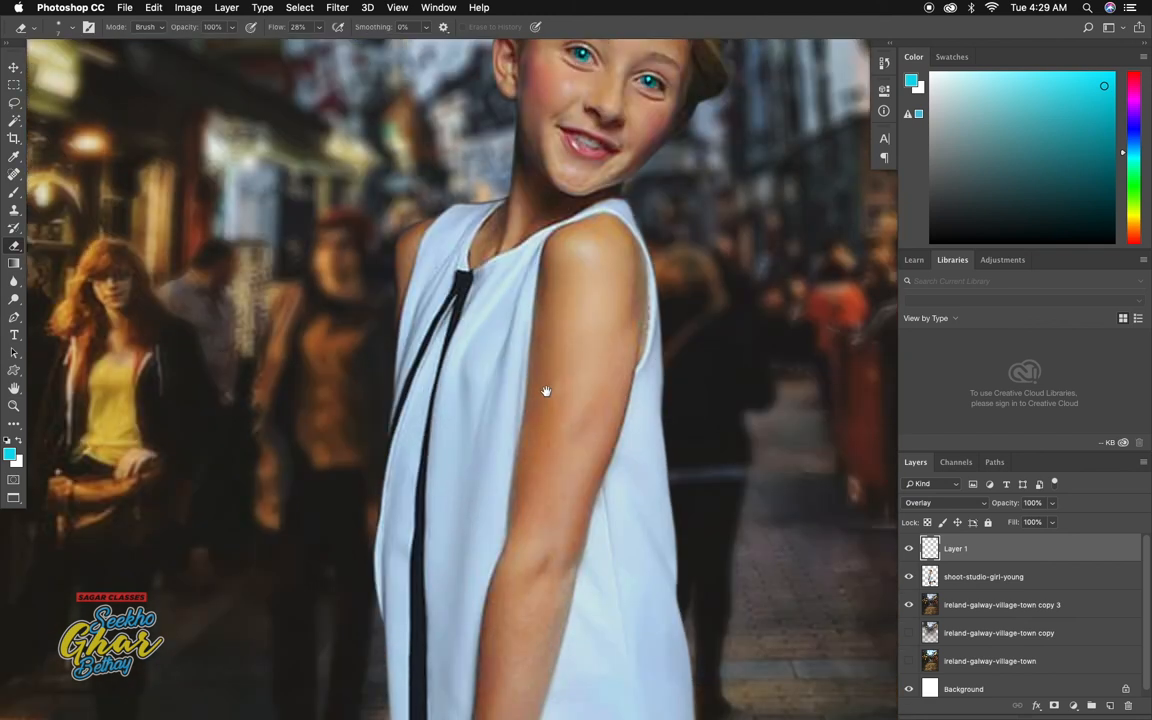
{"action": "key", "text": "super+plus"}
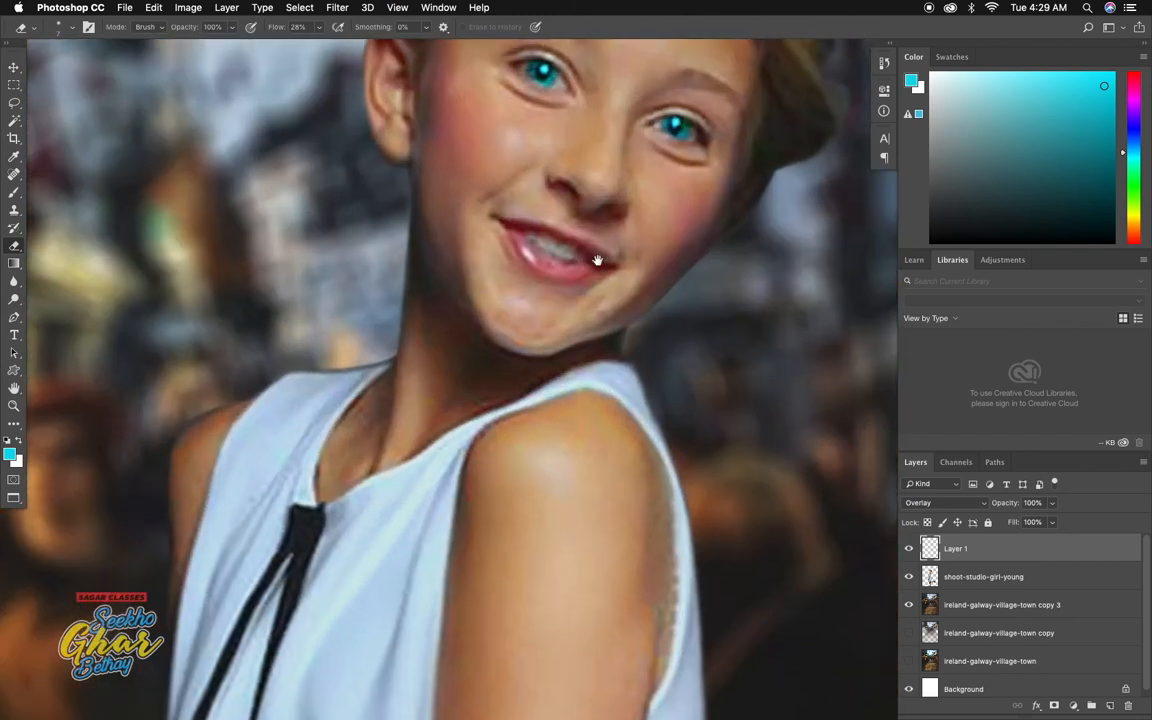
{"action": "left_click_drag", "start_coordinate": [611, 202], "coordinate": [567, 336]}
{"action": "left_click", "coordinate": [909, 552]}
{"action": "left_click", "coordinate": [909, 552]}
{"action": "left_click", "coordinate": [909, 552]}
{"action": "left_click", "coordinate": [909, 552]}
{"action": "left_click", "coordinate": [909, 552]}
{"action": "left_click", "coordinate": [909, 552]}
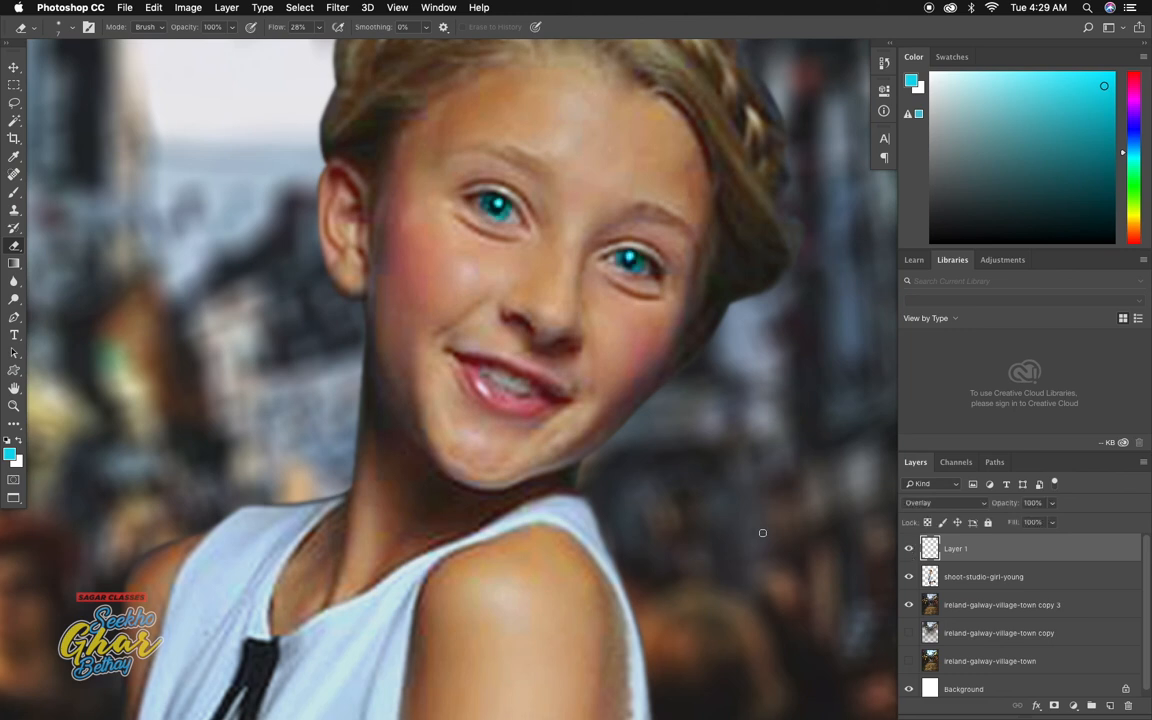
Step: Examine the whole composite, checking how the girl with her recoloured eyes and raised leg sits in the street
{"action": "key", "text": "super+minus"}
{"action": "key", "text": "super+minus"}
{"action": "key", "text": "super+minus"}
{"action": "key", "text": "super+minus"}
{"action": "key", "text": "super+minus"}
{"action": "key", "text": "super+minus"}
{"action": "left_click_drag", "start_coordinate": [641, 457], "coordinate": [601, 360]}
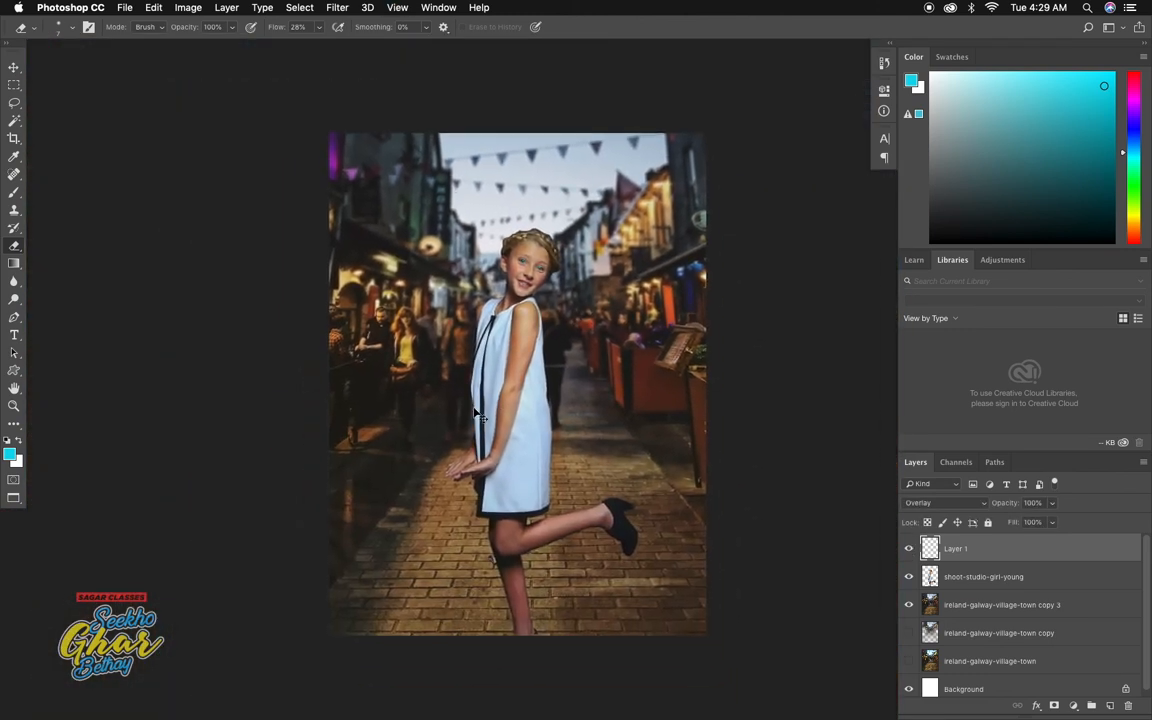
{"action": "key", "text": "v"}
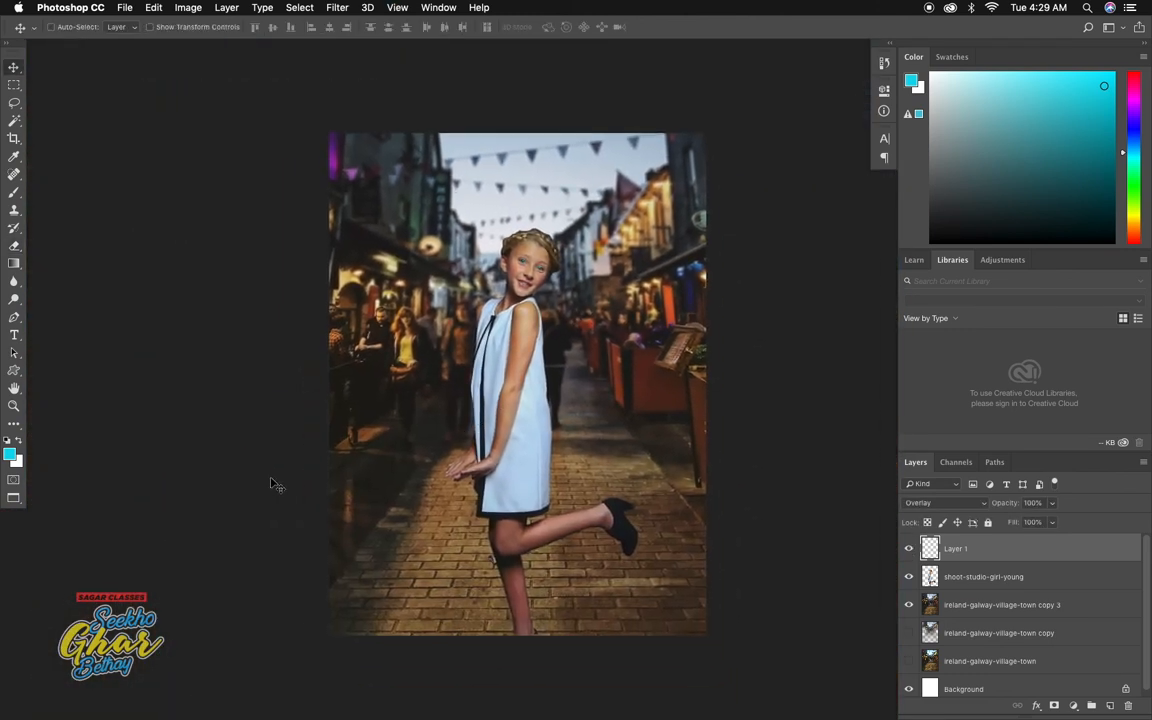
{"action": "key", "text": "super+plus"}
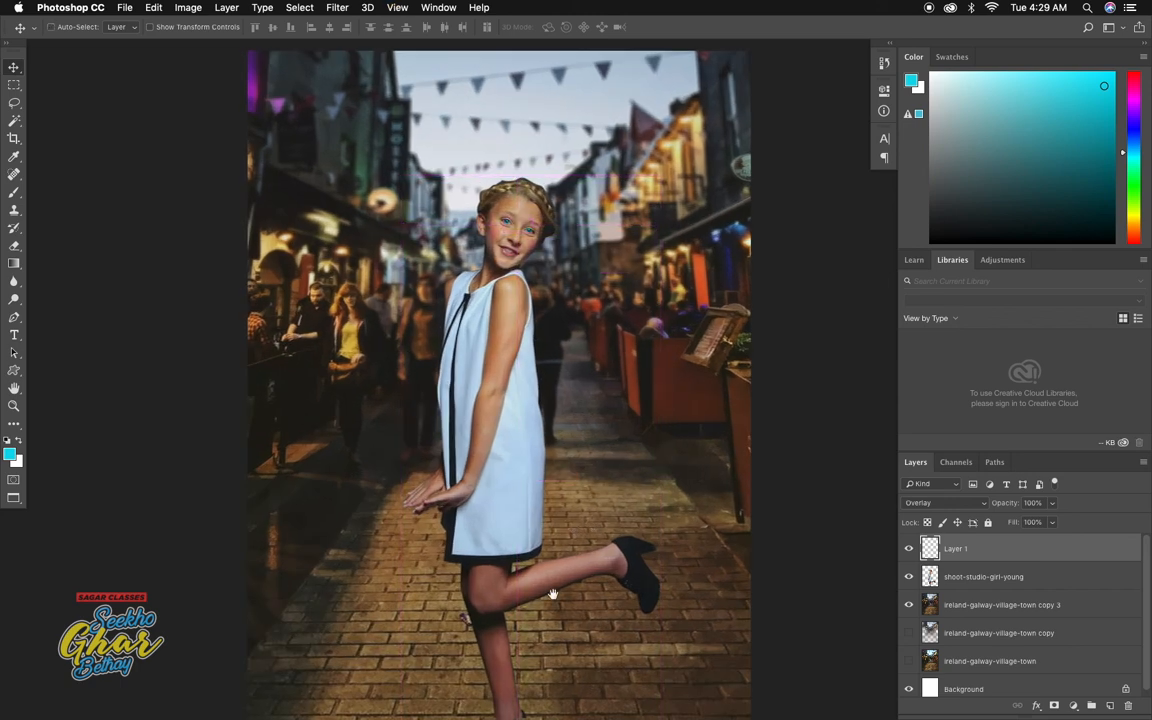
{"action": "left_click_drag", "start_coordinate": [553, 595], "coordinate": [586, 553]}
{"action": "left_click_drag", "start_coordinate": [628, 460], "coordinate": [589, 464]}
{"action": "key", "text": "super+minus"}
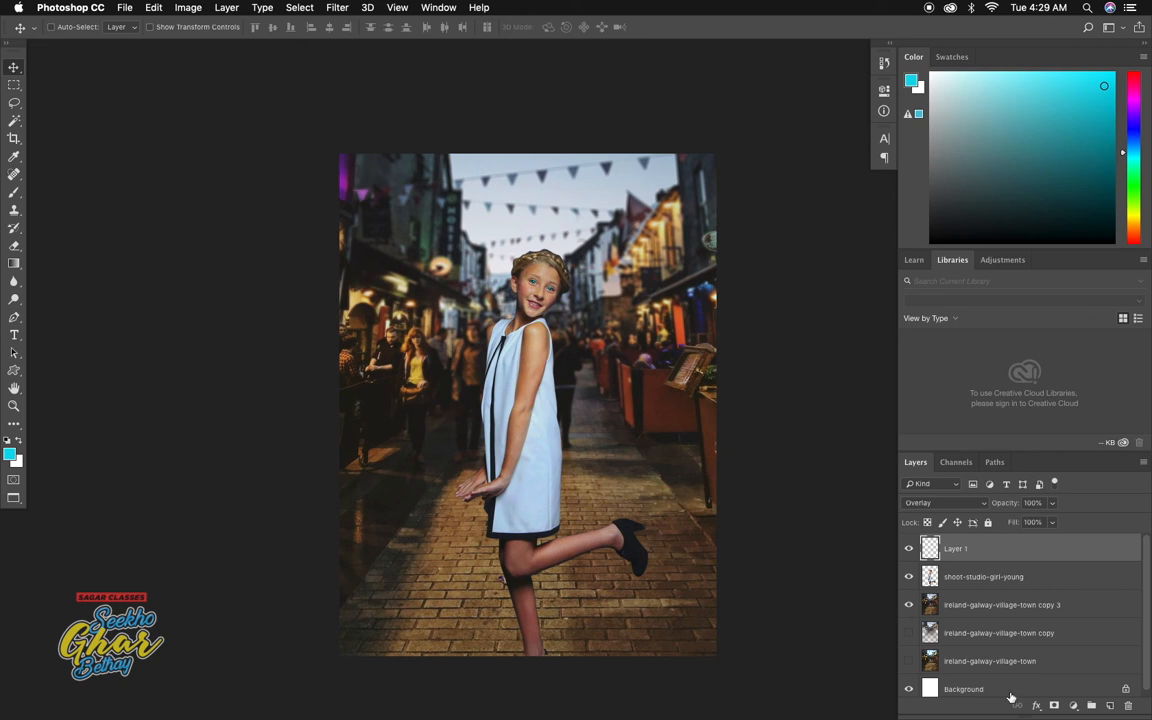
Step: Duplicate all layers above the Background and merge the copies into a single layer on top of the stack
{"action": "left_click", "coordinate": [1006, 657]}
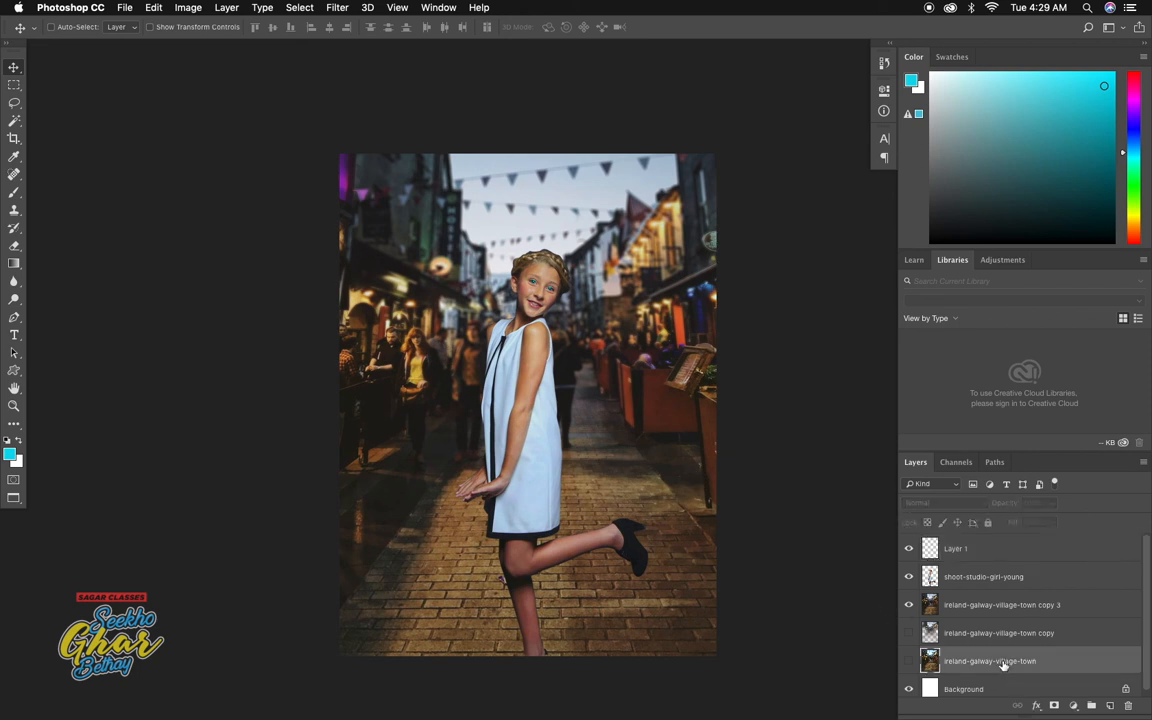
{"action": "left_click", "coordinate": [986, 558]}
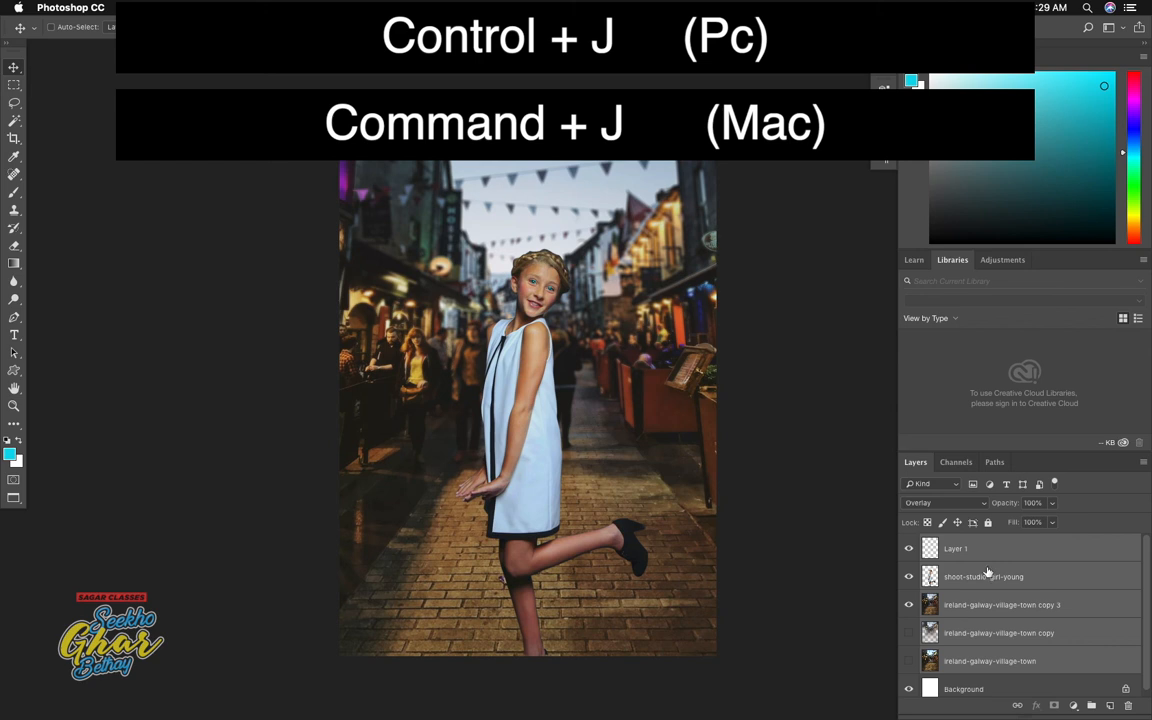
{"action": "left_click_drag", "start_coordinate": [1024, 661], "coordinate": [1110, 706]}
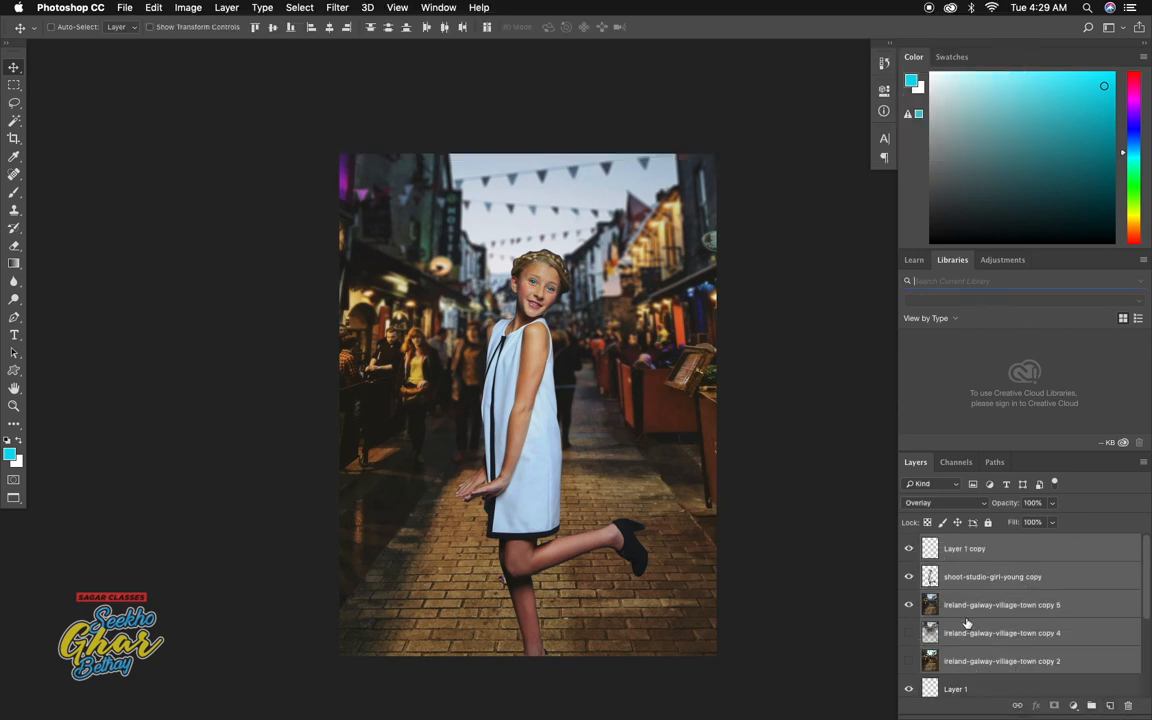
{"action": "key", "text": "super+e"}
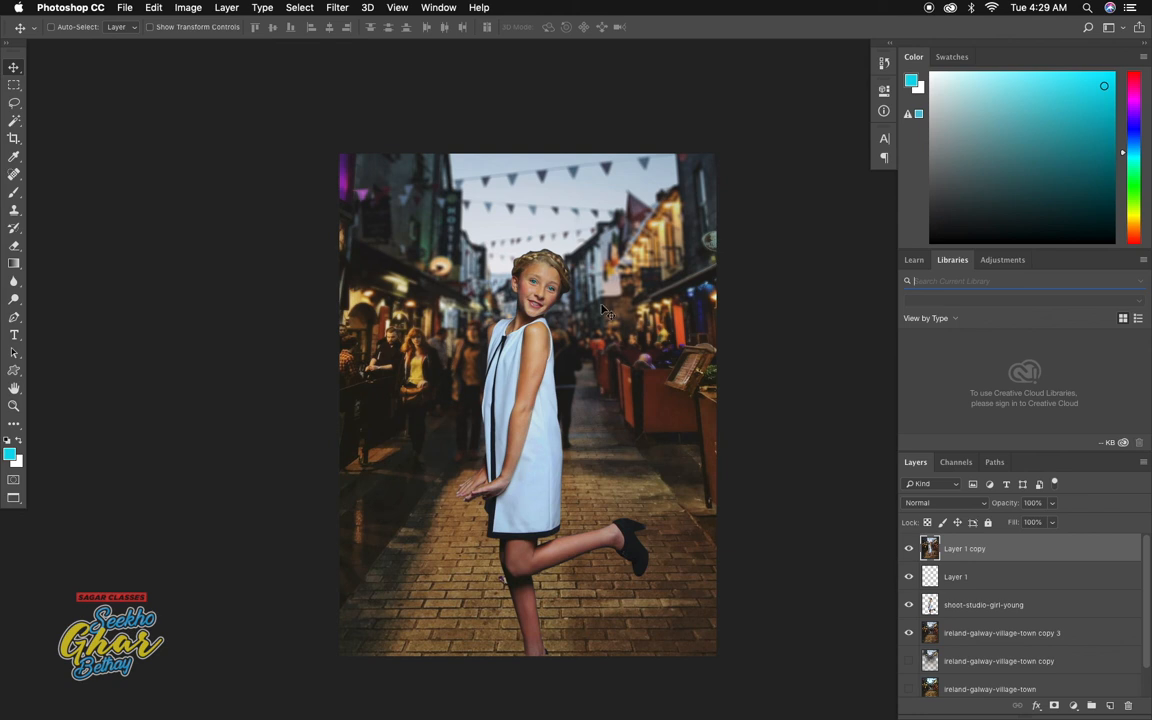
Step: Compare the composite with the merged copy layer hidden and shown
{"action": "left_click", "coordinate": [908, 551]}
{"action": "left_click", "coordinate": [908, 551]}
{"action": "left_click", "coordinate": [907, 554]}
{"action": "left_click", "coordinate": [907, 554]}
{"action": "left_click", "coordinate": [907, 554]}
{"action": "left_click", "coordinate": [907, 554]}
Step: Add a new layer on top, reset the colours to default and fill the layer with black
{"action": "left_click", "coordinate": [1110, 706]}
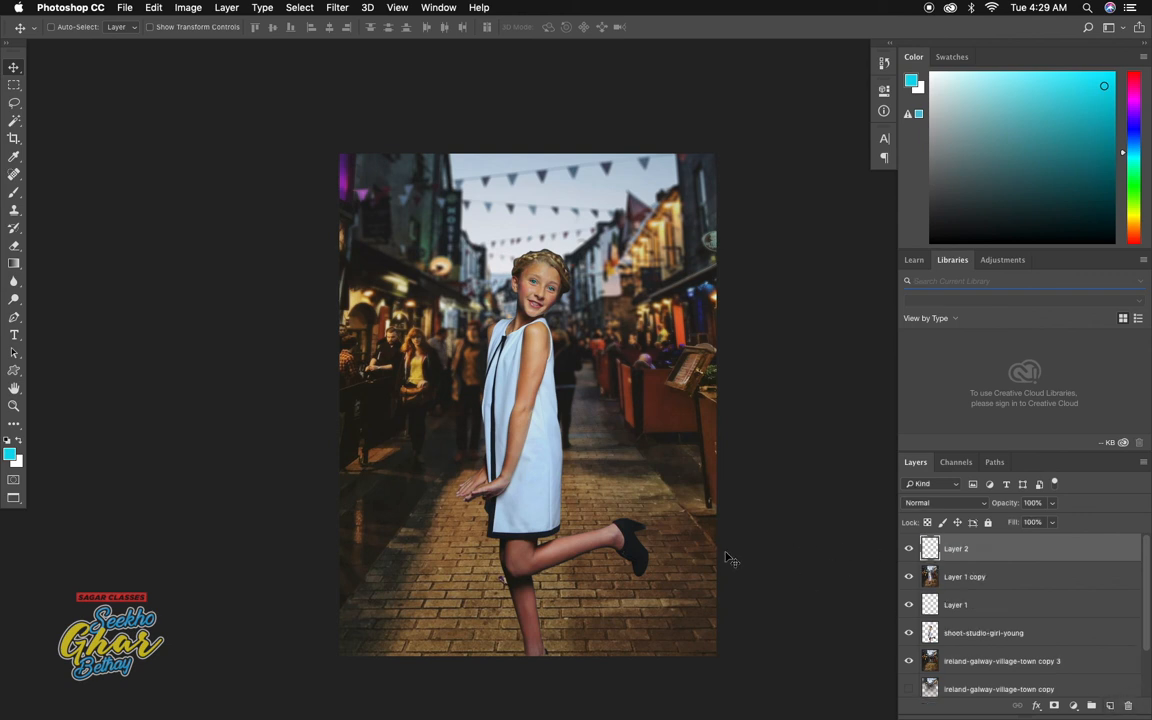
{"action": "left_click", "coordinate": [7, 440]}
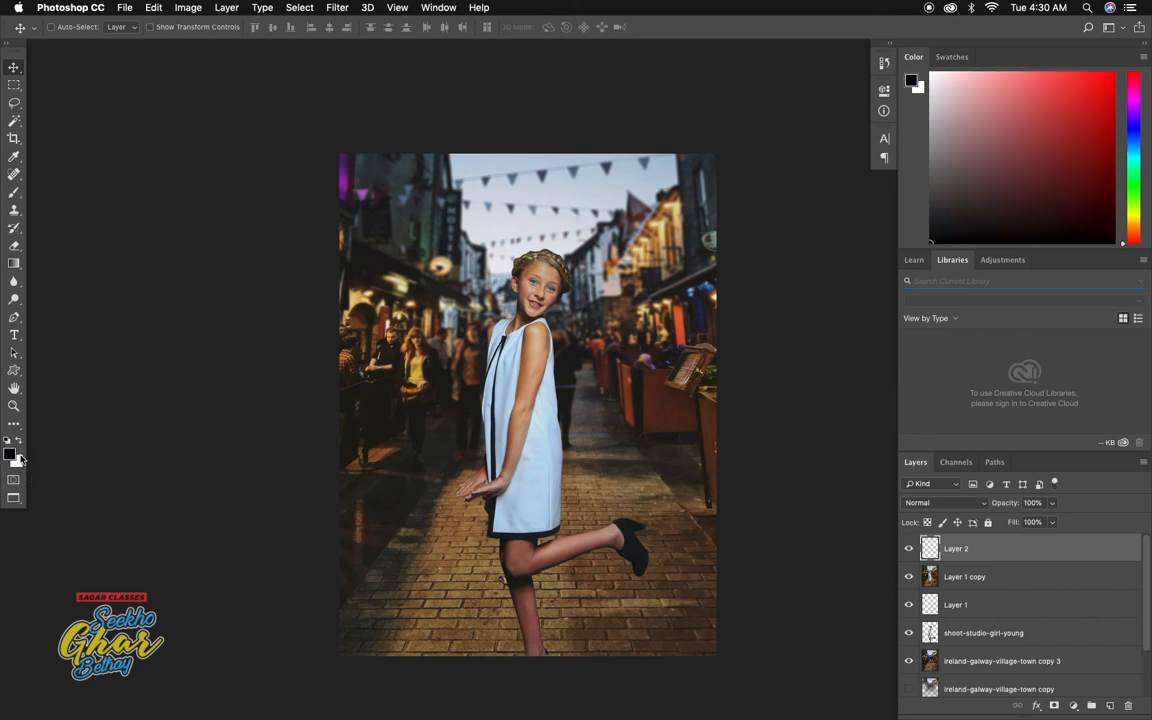
{"action": "key", "text": "alt+BackSpace"}
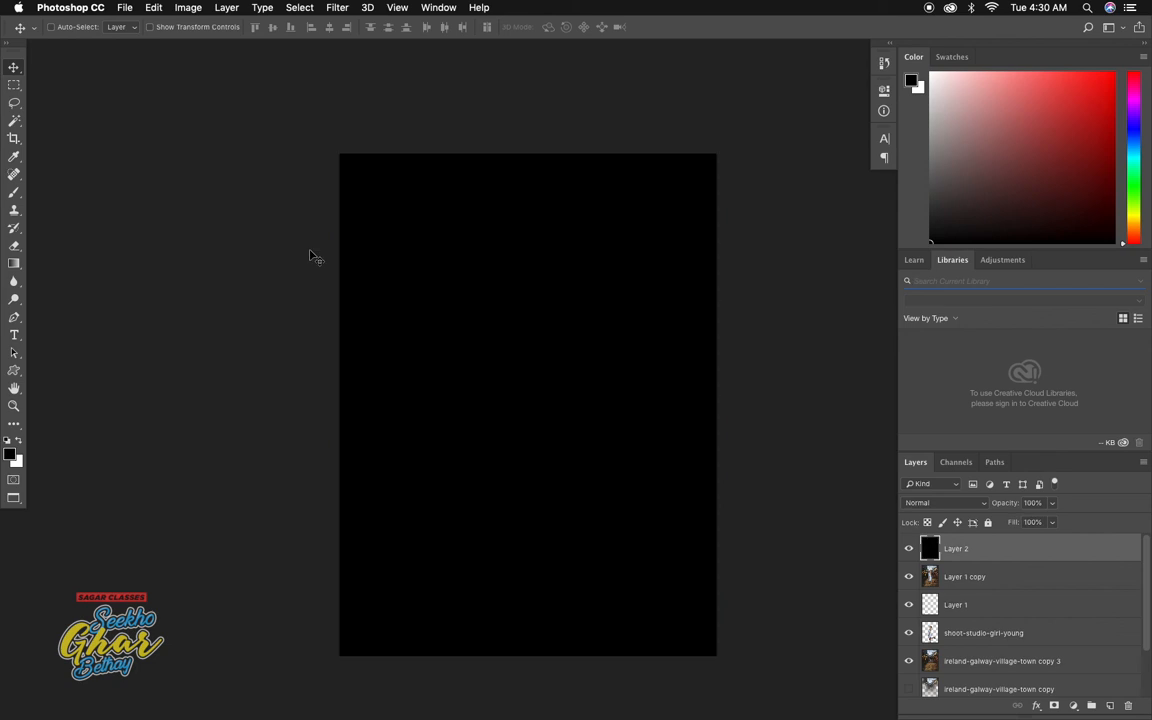
Step: Erase the middle of the black layer with a huge 3900 px Soft Round Eraser brush, leaving a dark vignette around the girl
{"action": "key", "text": "super+minus"}
{"action": "key", "text": "e"}
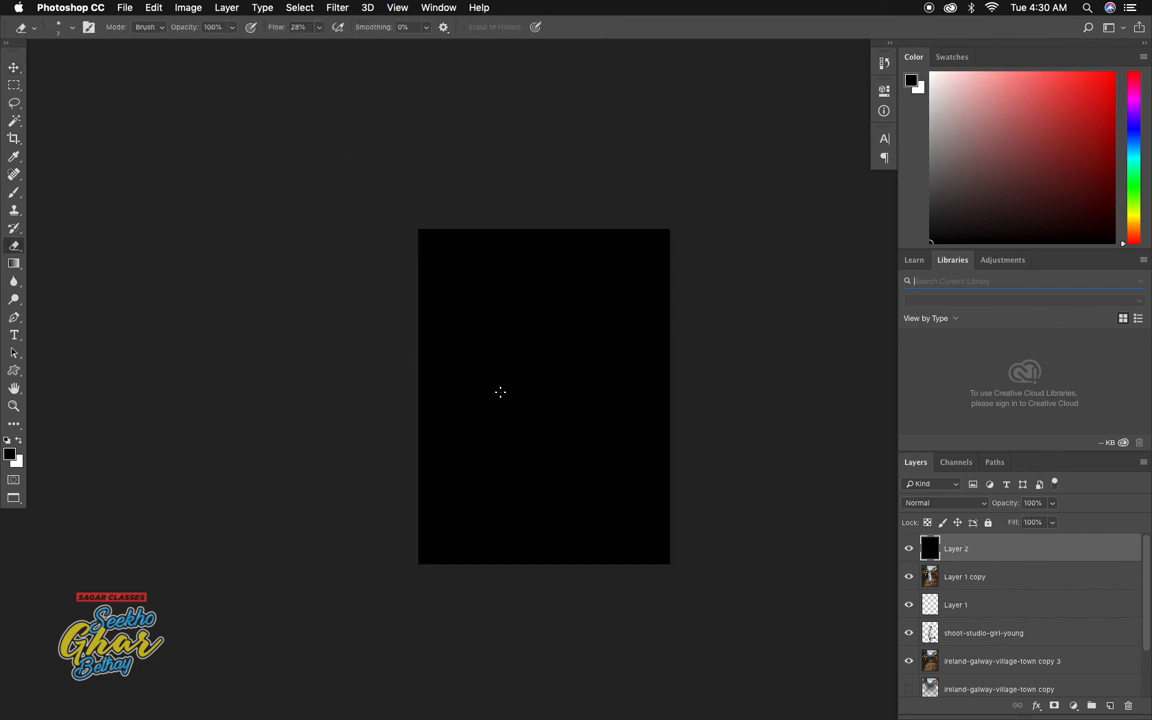
{"action": "right_click", "coordinate": [522, 361]}
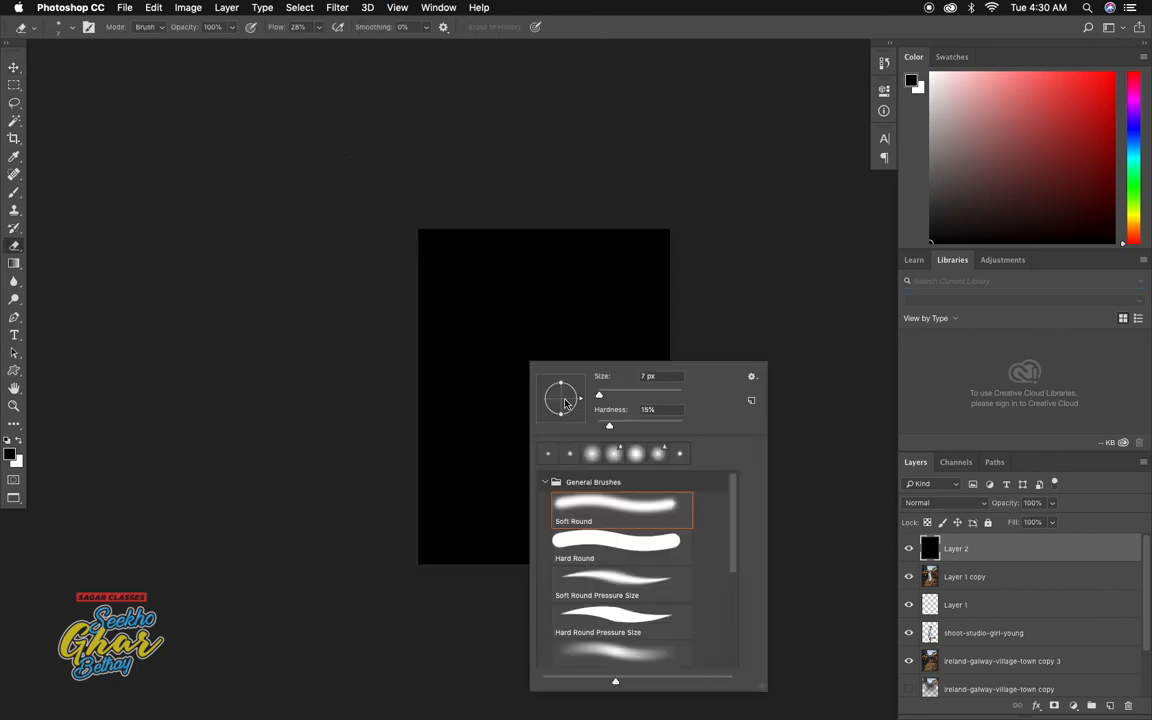
{"action": "mouse_move", "coordinate": [621, 396]}
{"action": "left_mouse_down"}
{"action": "mouse_move", "coordinate": [637, 394]}
{"action": "mouse_move", "coordinate": [597, 425]}
{"action": "mouse_move", "coordinate": [654, 396]}
{"action": "left_mouse_up"}
{"action": "left_click", "coordinate": [672, 395]}
{"action": "key", "text": "Return"}
{"action": "key", "text": "bracketright"}
{"action": "key", "text": "bracketright"}
{"action": "key", "text": "bracketright"}
{"action": "key", "text": "bracketright"}
{"action": "key", "text": "bracketright"}
{"action": "key", "text": "bracketright"}
{"action": "key", "text": "bracketright"}
{"action": "key", "text": "bracketright"}
{"action": "key", "text": "bracketright"}
{"action": "key", "text": "bracketright"}
{"action": "key", "text": "bracketright"}
{"action": "key", "text": "bracketright"}
{"action": "key", "text": "bracketright"}
{"action": "key", "text": "bracketright"}
{"action": "key", "text": "bracketright"}
{"action": "key", "text": "bracketright"}
{"action": "key", "text": "bracketright"}
{"action": "key", "text": "bracketright"}
{"action": "key", "text": "bracketright"}
{"action": "key", "text": "bracketright"}
{"action": "key", "text": "bracketright"}
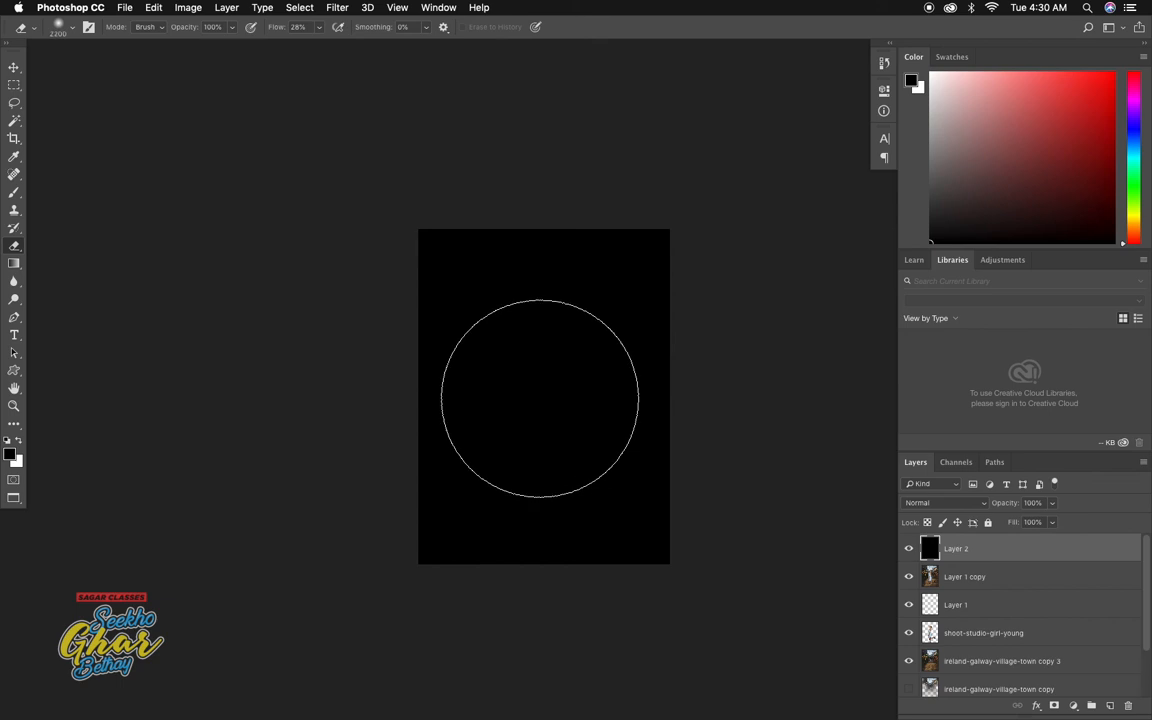
{"action": "key", "text": "bracketright"}
{"action": "key", "text": "bracketright"}
{"action": "key", "text": "bracketright"}
{"action": "key", "text": "bracketright"}
{"action": "key", "text": "bracketright"}
{"action": "key", "text": "bracketright"}
{"action": "key", "text": "bracketright"}
{"action": "key", "text": "bracketright"}
{"action": "key", "text": "bracketright"}
{"action": "key", "text": "bracketright"}
{"action": "key", "text": "bracketright"}
{"action": "key", "text": "bracketright"}
{"action": "key", "text": "bracketright"}
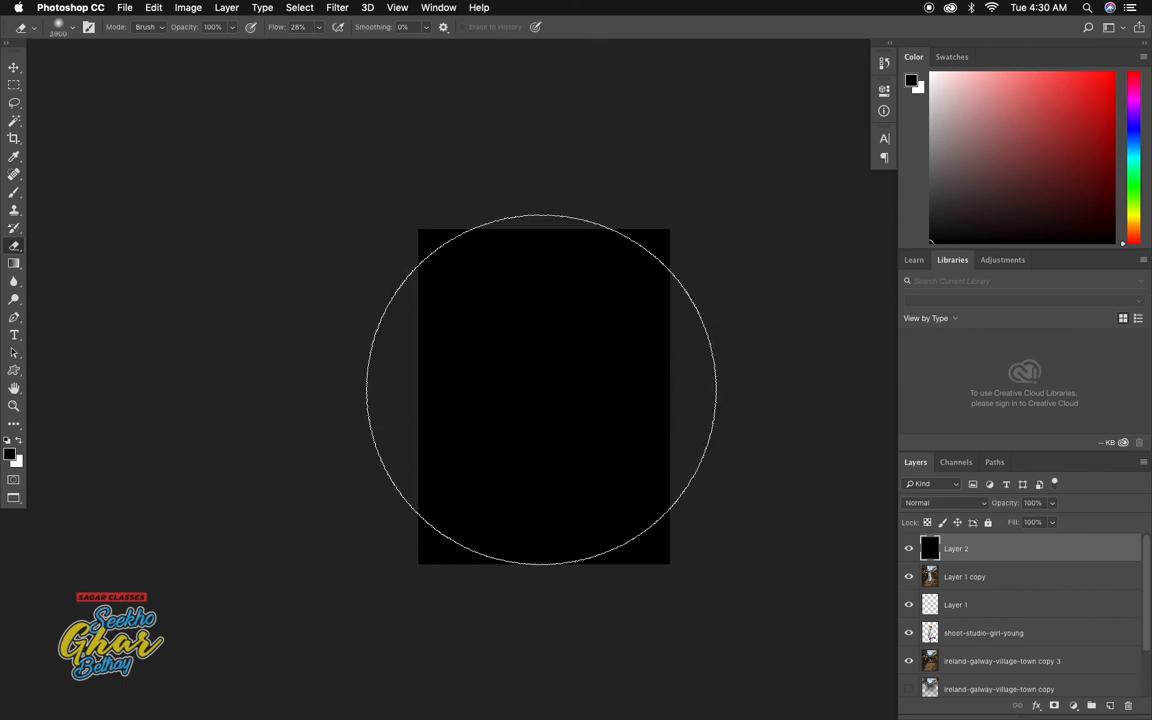
{"action": "left_click", "coordinate": [541, 388]}
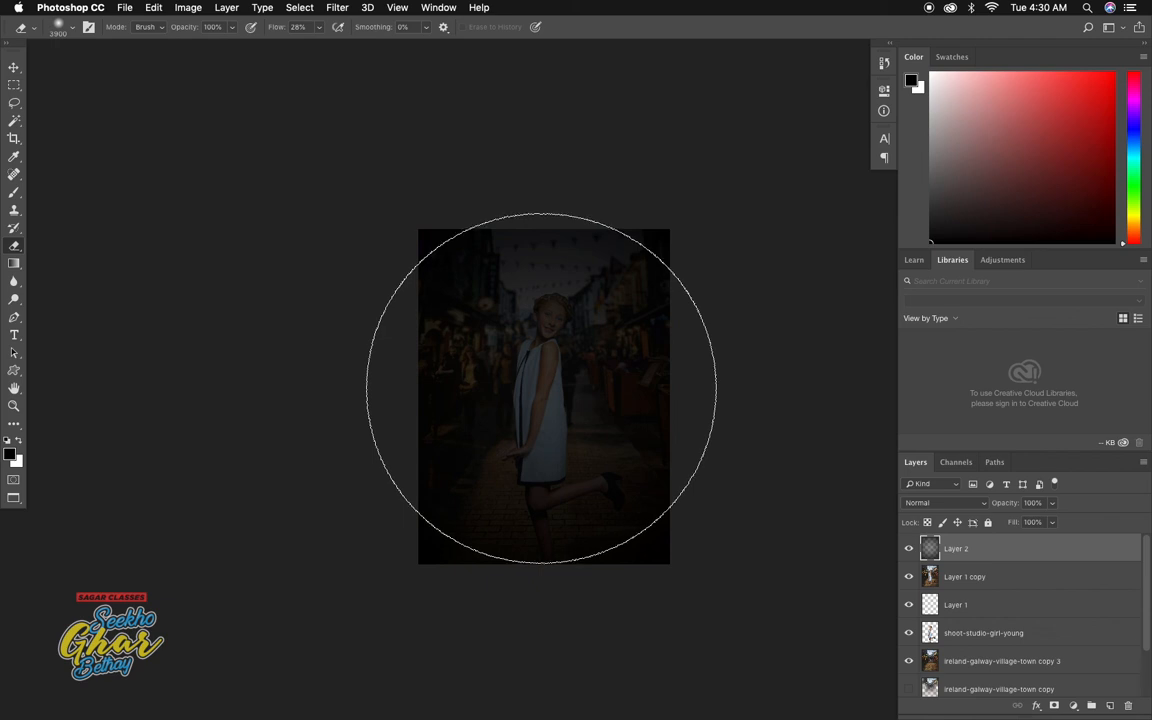
{"action": "left_click", "coordinate": [541, 388]}
{"action": "left_click", "coordinate": [528, 382]}
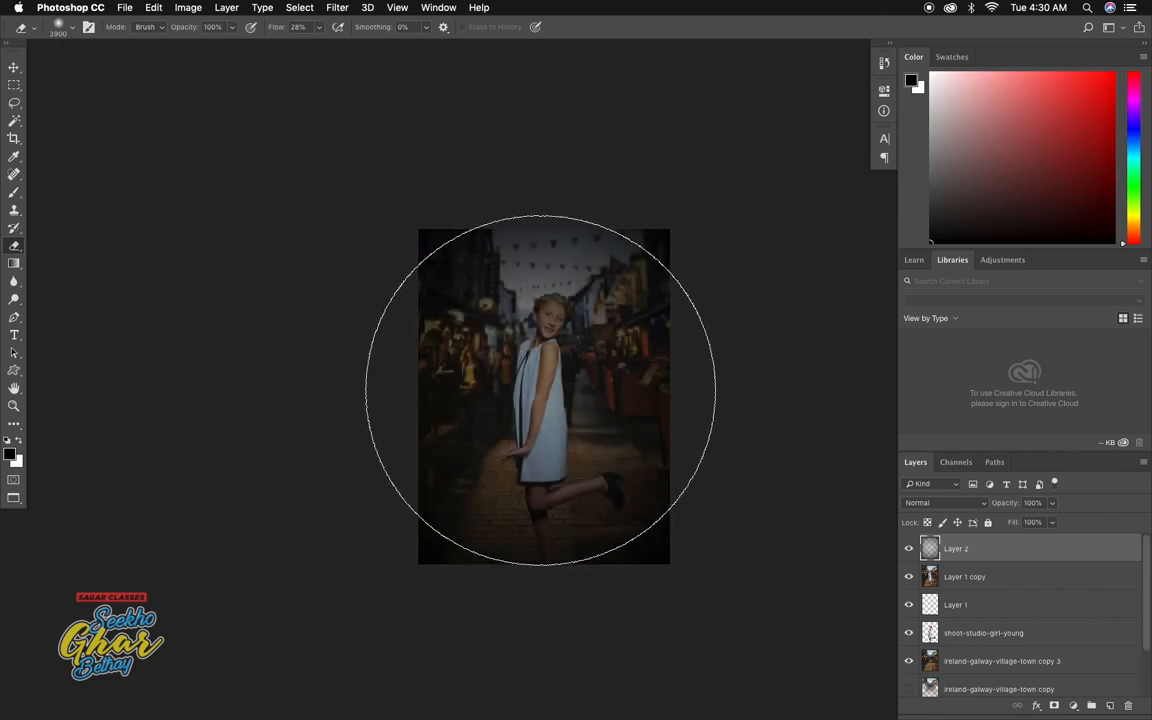
{"action": "left_click", "coordinate": [523, 378]}
Step: Reduce the Eraser to about 2700 px and brighten the centre of the vignette with another dab over the girl
{"action": "key", "text": "bracketleft"}
{"action": "key", "text": "bracketleft"}
{"action": "key", "text": "bracketleft"}
{"action": "key", "text": "bracketleft"}
{"action": "key", "text": "bracketleft"}
{"action": "key", "text": "bracketleft"}
{"action": "key", "text": "bracketleft"}
{"action": "key", "text": "bracketleft"}
{"action": "key", "text": "bracketleft"}
{"action": "key", "text": "bracketleft"}
{"action": "key", "text": "bracketleft"}
{"action": "key", "text": "bracketleft"}
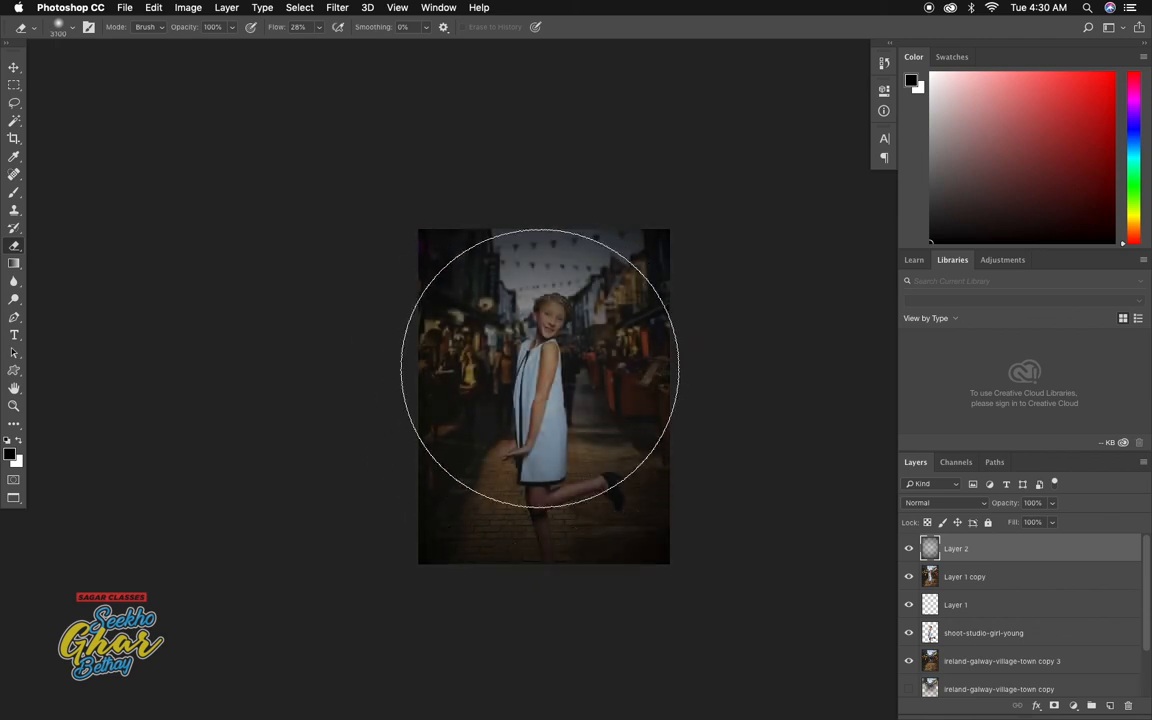
{"action": "left_click", "coordinate": [542, 388]}
{"action": "key", "text": "super+equal"}
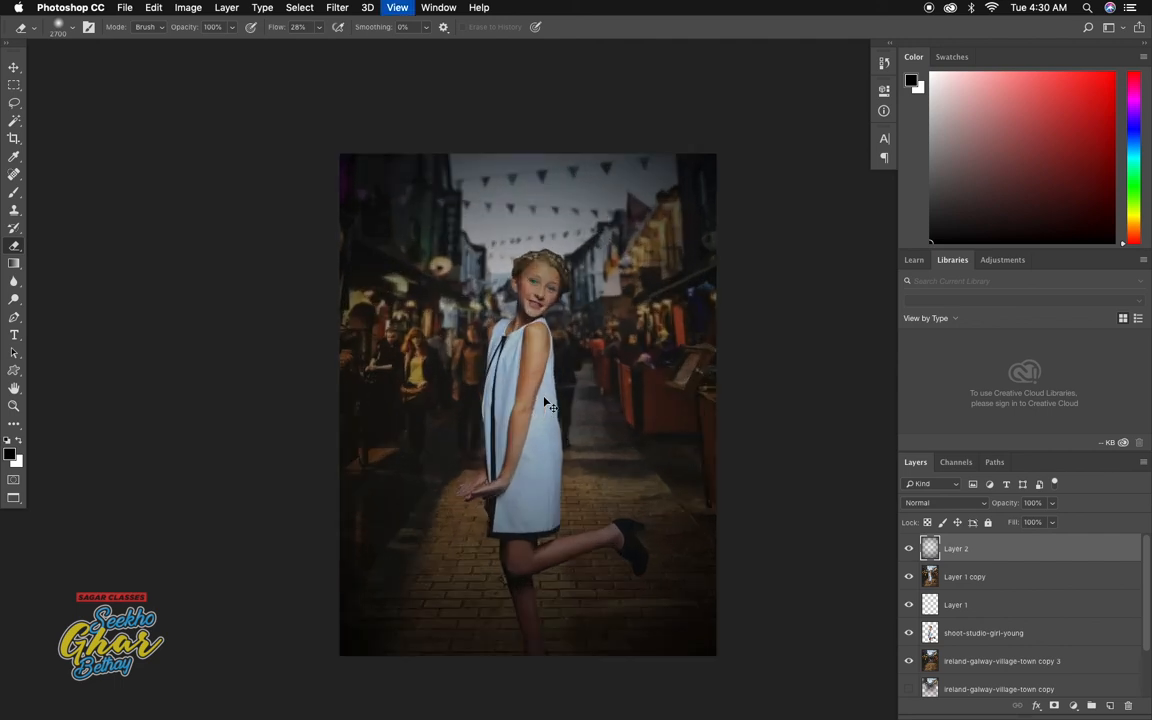
Step: Clear more of the vignette over the sky and the girl with a 2300 px Eraser brush, keeping the corners dark
{"action": "key", "text": "super+minus"}
{"action": "key", "text": "bracketleft"}
{"action": "key", "text": "bracketleft"}
{"action": "key", "text": "bracketleft"}
{"action": "key", "text": "bracketleft"}
{"action": "left_click", "coordinate": [514, 230]}
{"action": "mouse_move", "coordinate": [514, 210]}
{"action": "left_mouse_down"}
{"action": "mouse_move", "coordinate": [518, 176]}
{"action": "mouse_move", "coordinate": [530, 560]}
{"action": "mouse_move", "coordinate": [530, 440]}
{"action": "mouse_move", "coordinate": [546, 534]}
{"action": "mouse_move", "coordinate": [486, 325]}
{"action": "left_mouse_up"}
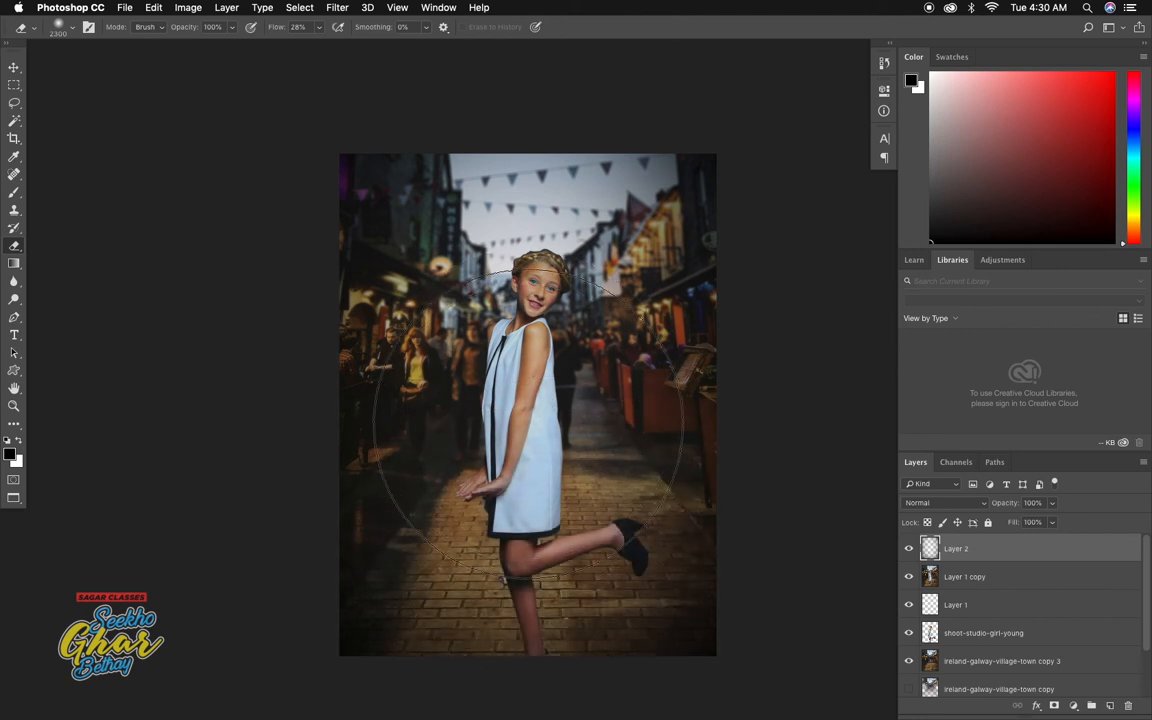
{"action": "key", "text": "v"}
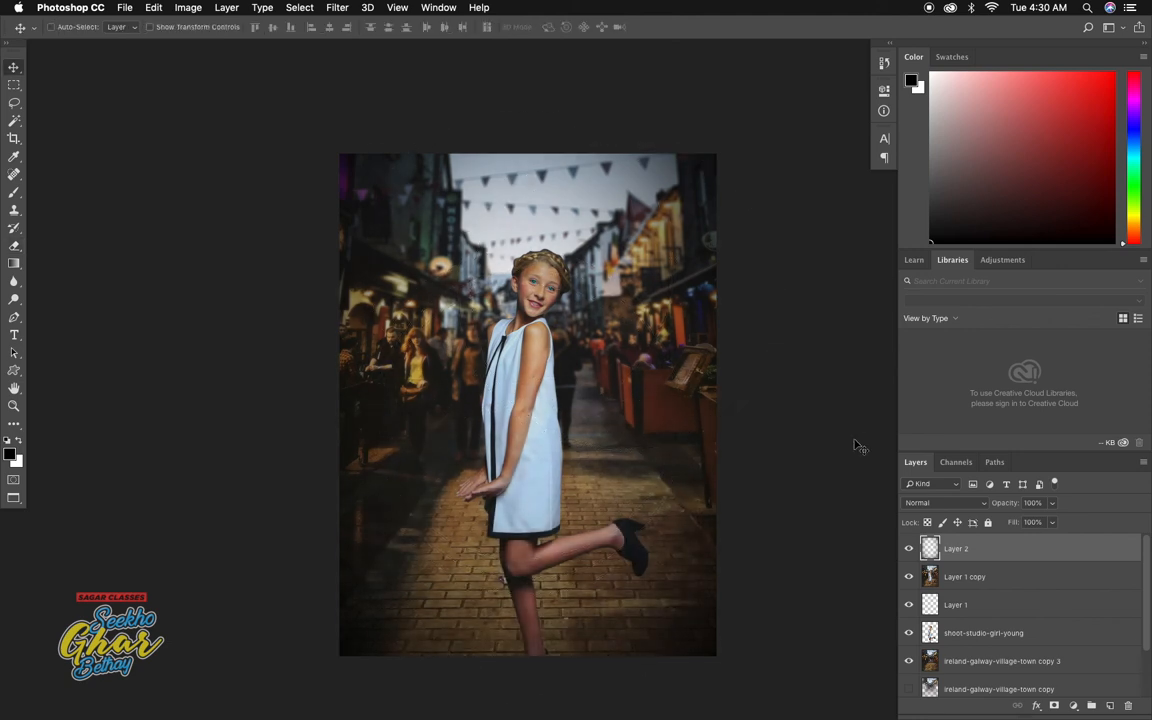
Step: Compare the composite with the black vignette layer hidden and shown
{"action": "left_click", "coordinate": [909, 549]}
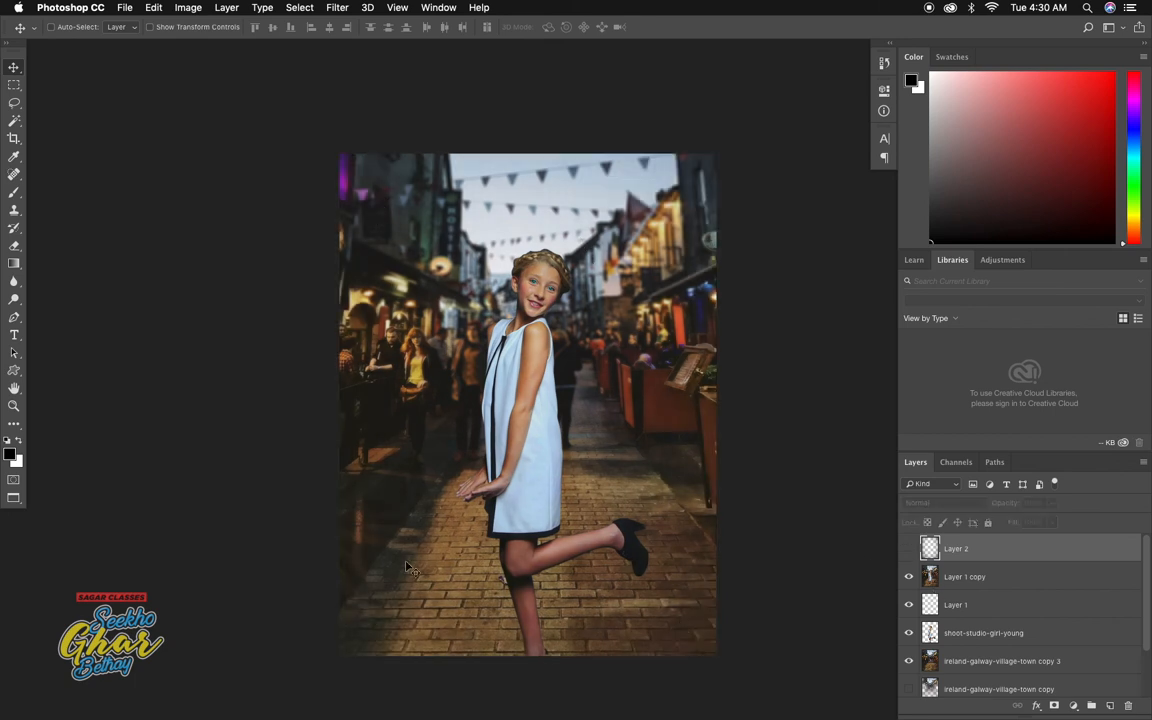
{"action": "left_click", "coordinate": [909, 551]}
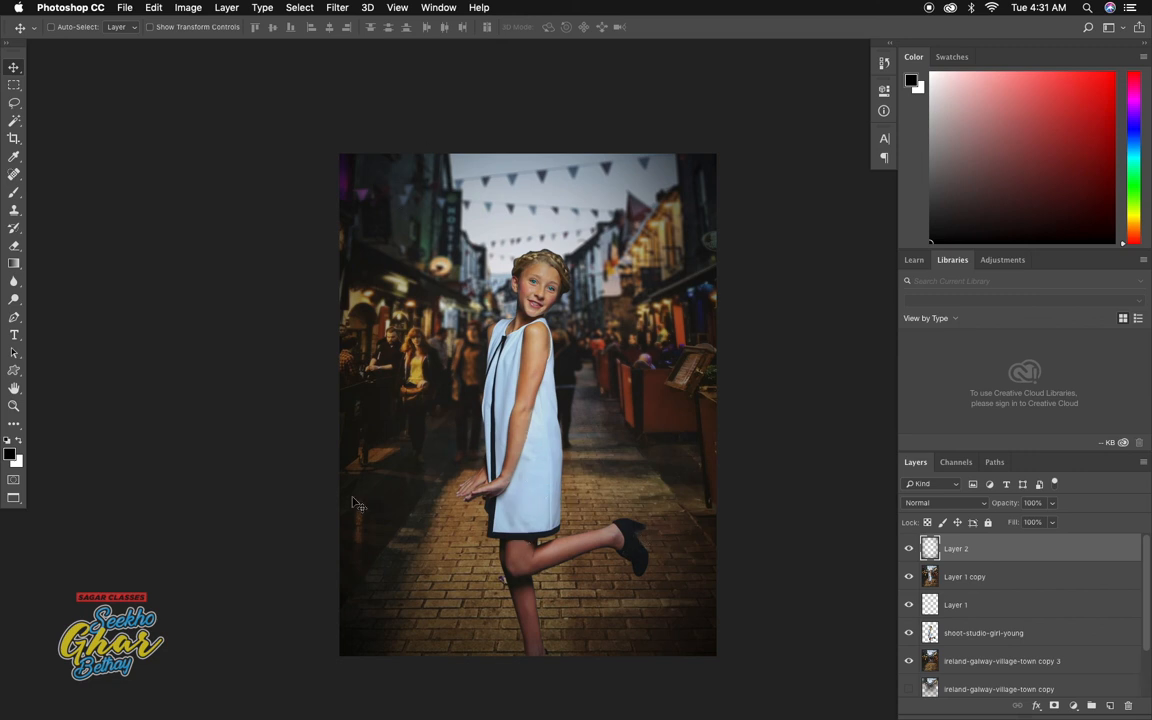
{"action": "key", "text": "super+minus"}
{"action": "key", "text": "super+plus"}
{"action": "left_click_drag", "start_coordinate": [544, 531], "coordinate": [635, 530]}
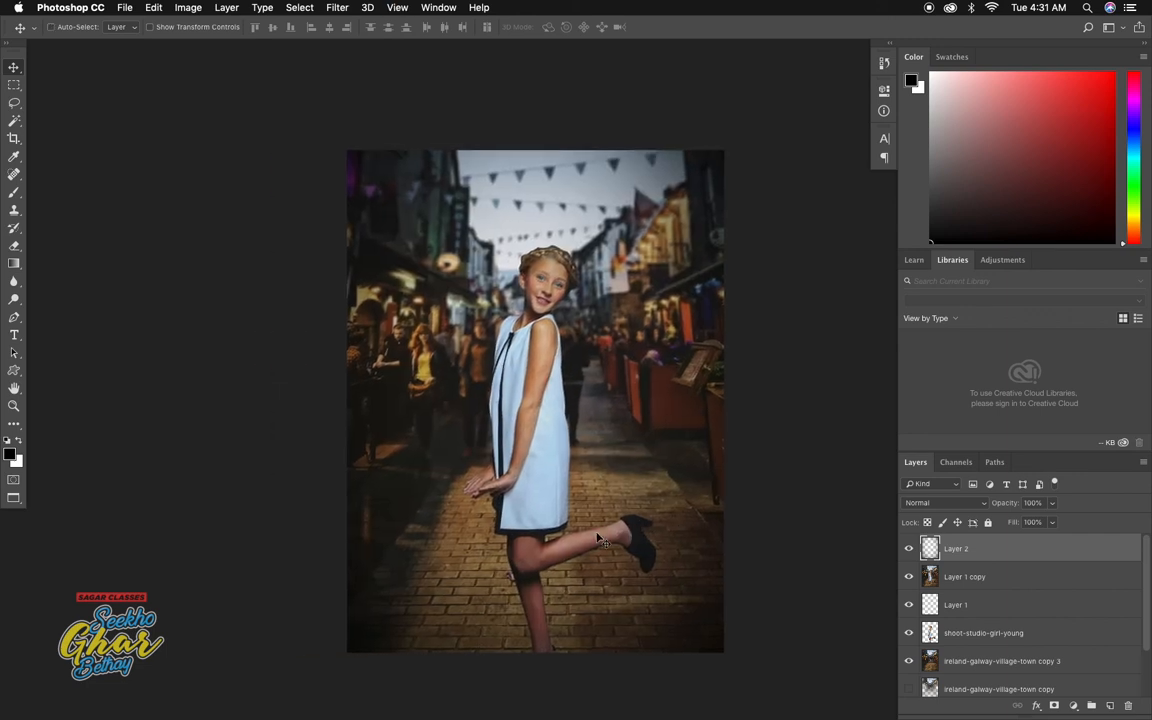
Step: Start a Photo Filter adjustment on the merged copy layer below the vignette
{"action": "left_click", "coordinate": [982, 578]}
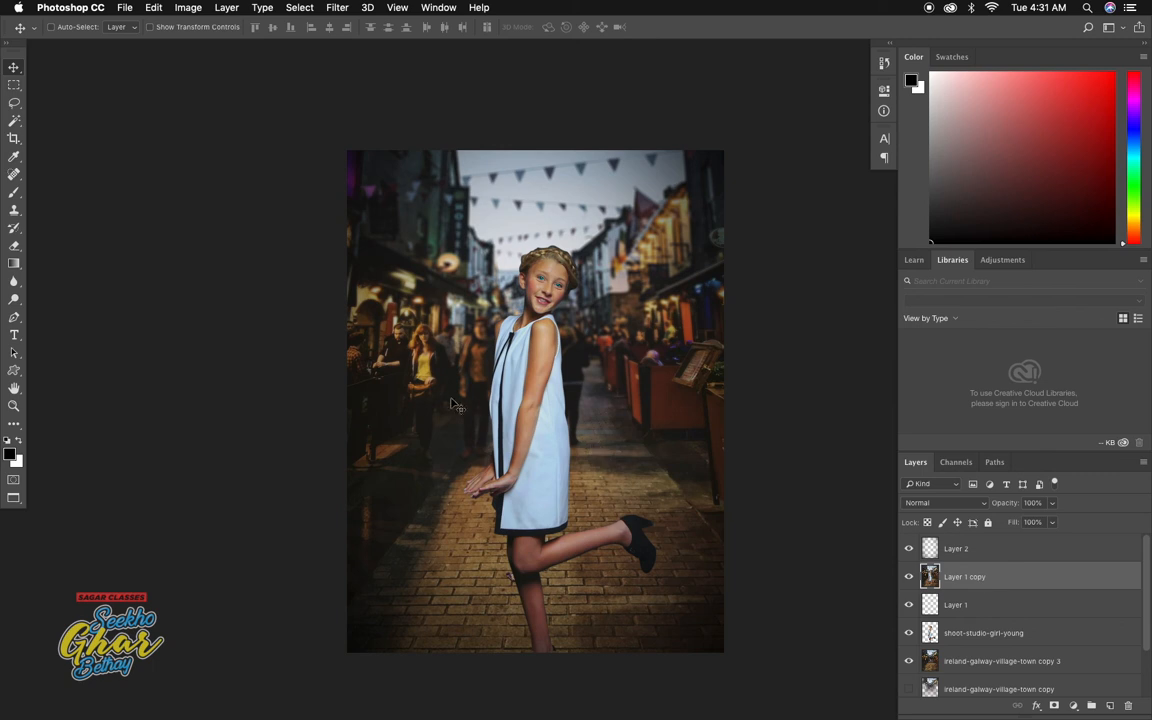
{"action": "left_click", "coordinate": [180, 7]}
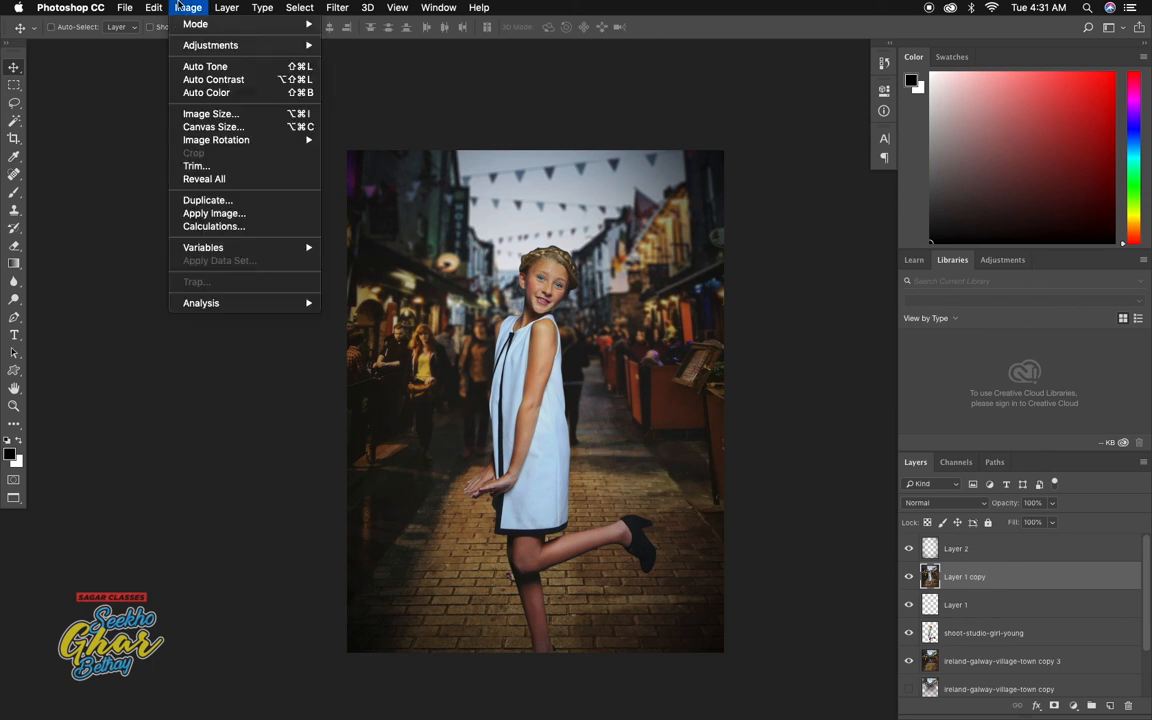
{"action": "mouse_move", "coordinate": [202, 44]}
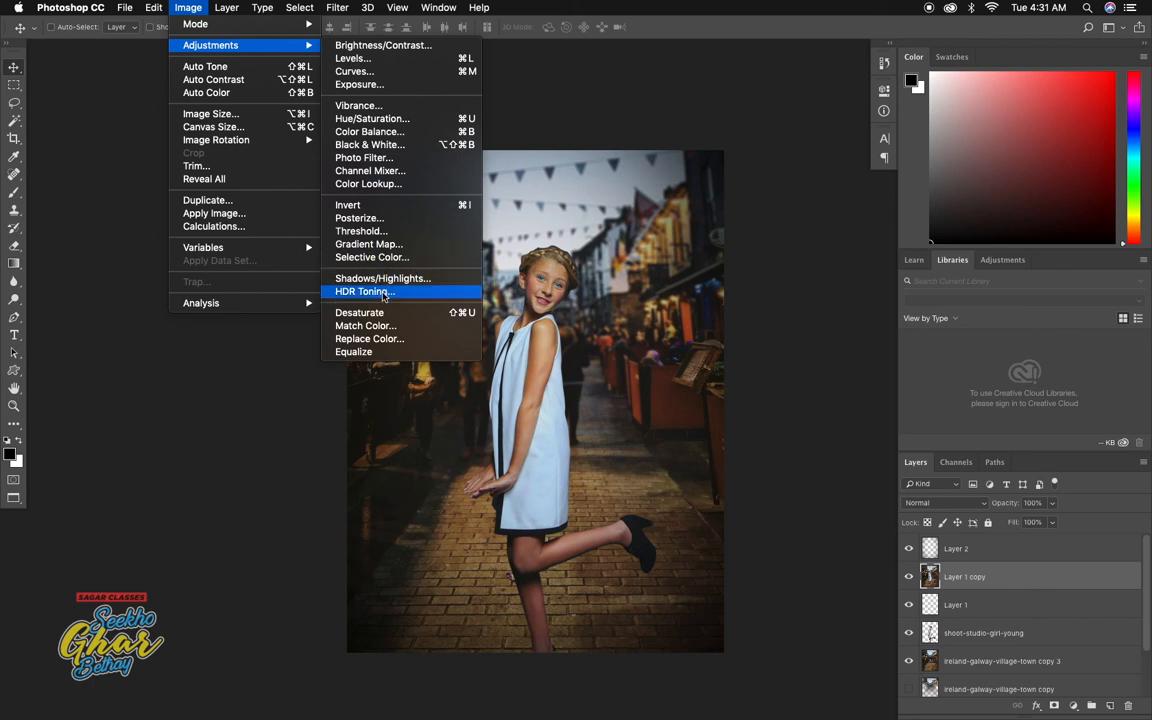
{"action": "left_click", "coordinate": [375, 163]}
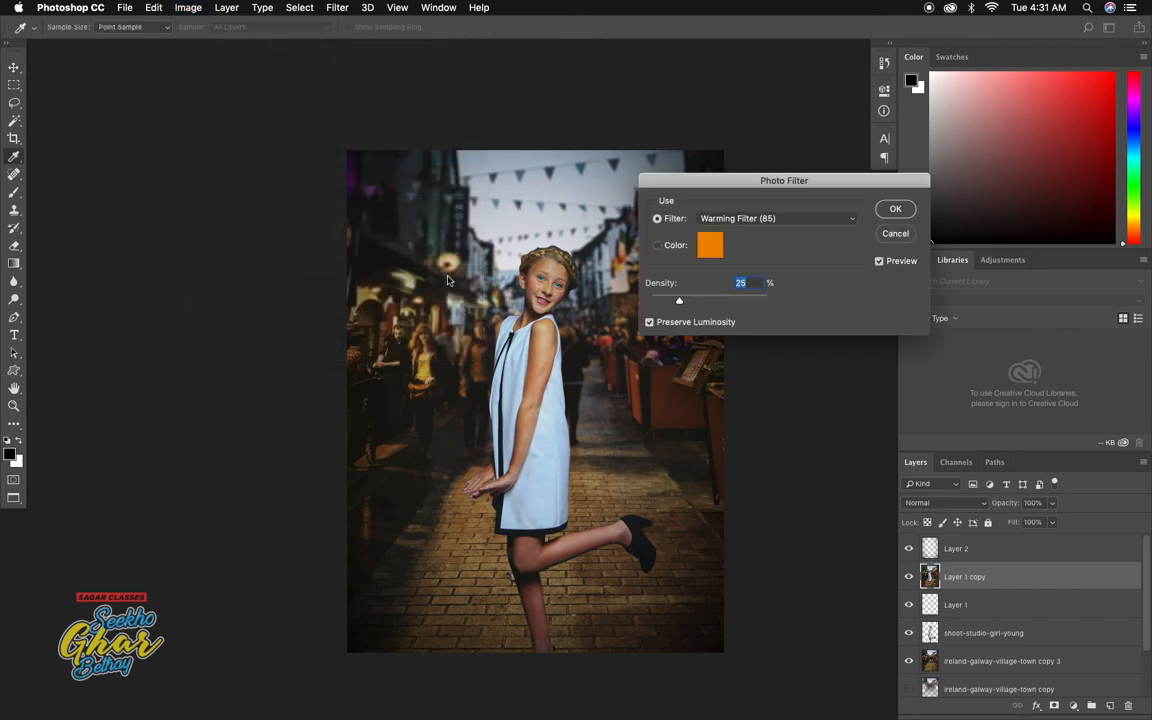
Step: Try the Warming Filter (81), Red and Green presets of the Photo Filter on the composite
{"action": "left_click", "coordinate": [740, 218]}
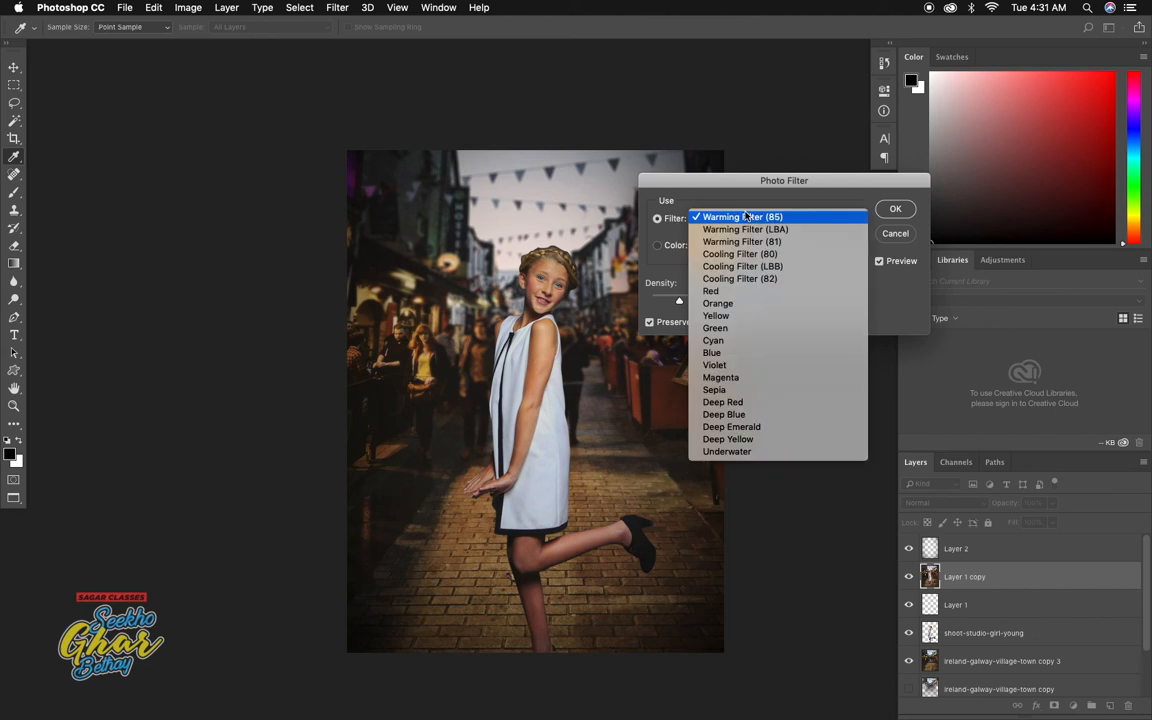
{"action": "left_click", "coordinate": [740, 244]}
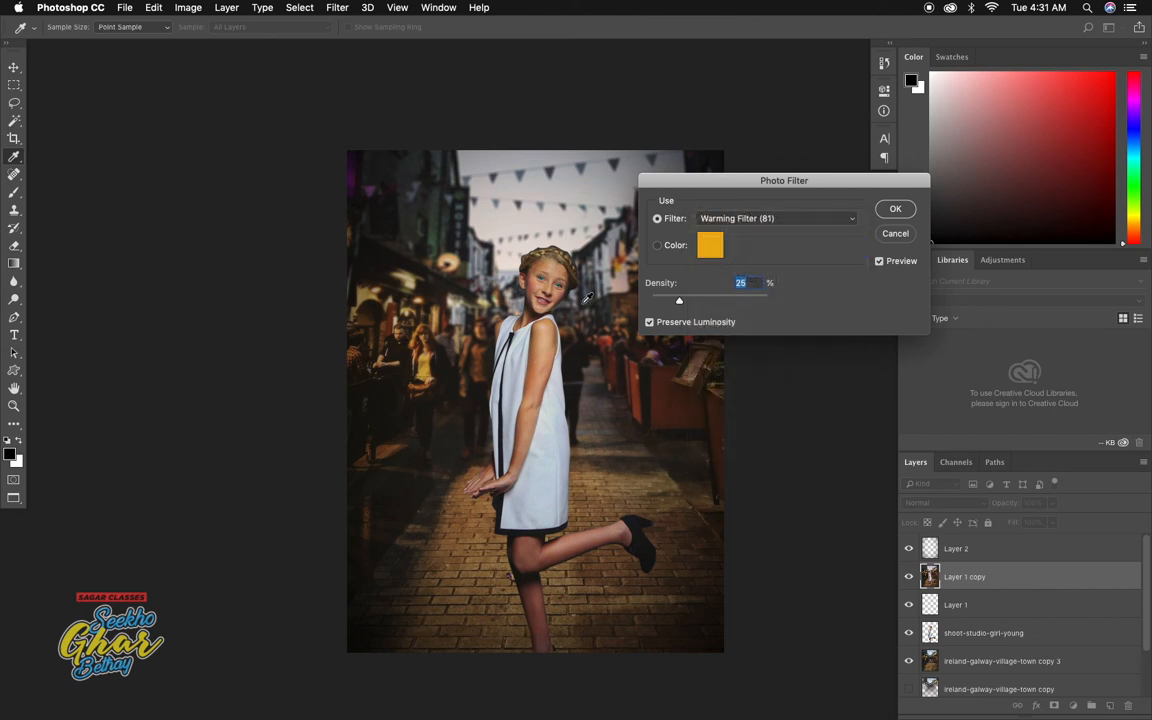
{"action": "left_click", "coordinate": [735, 218]}
{"action": "left_click", "coordinate": [735, 259]}
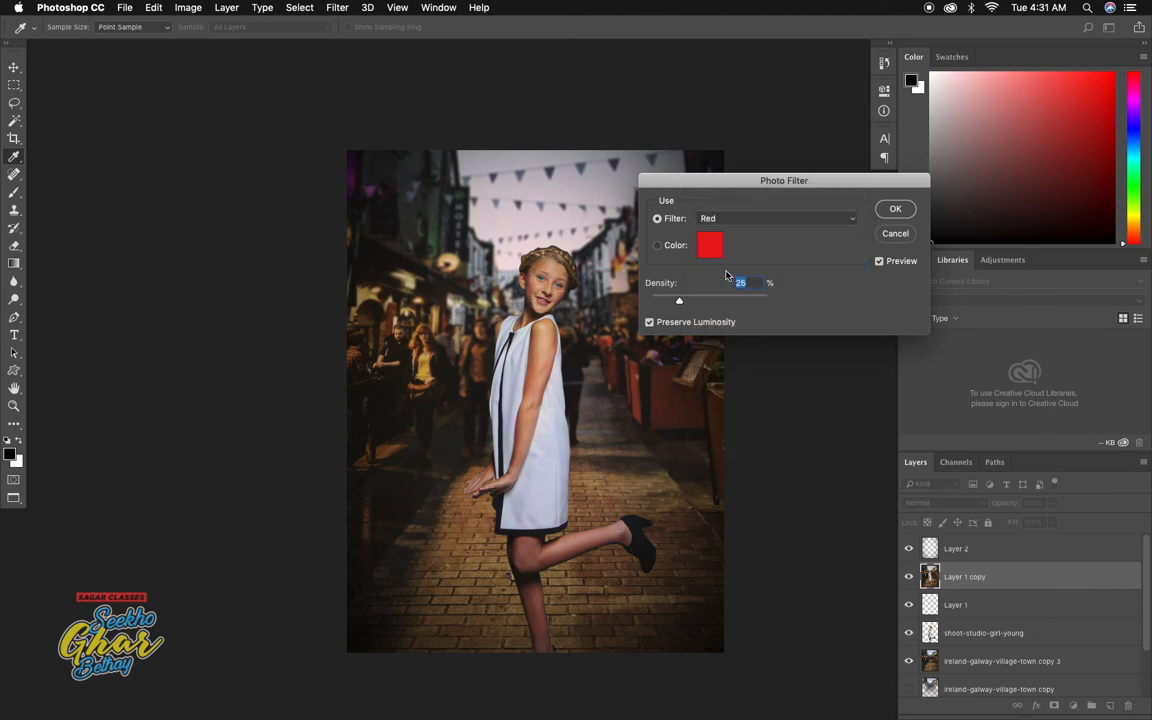
{"action": "left_click", "coordinate": [734, 218]}
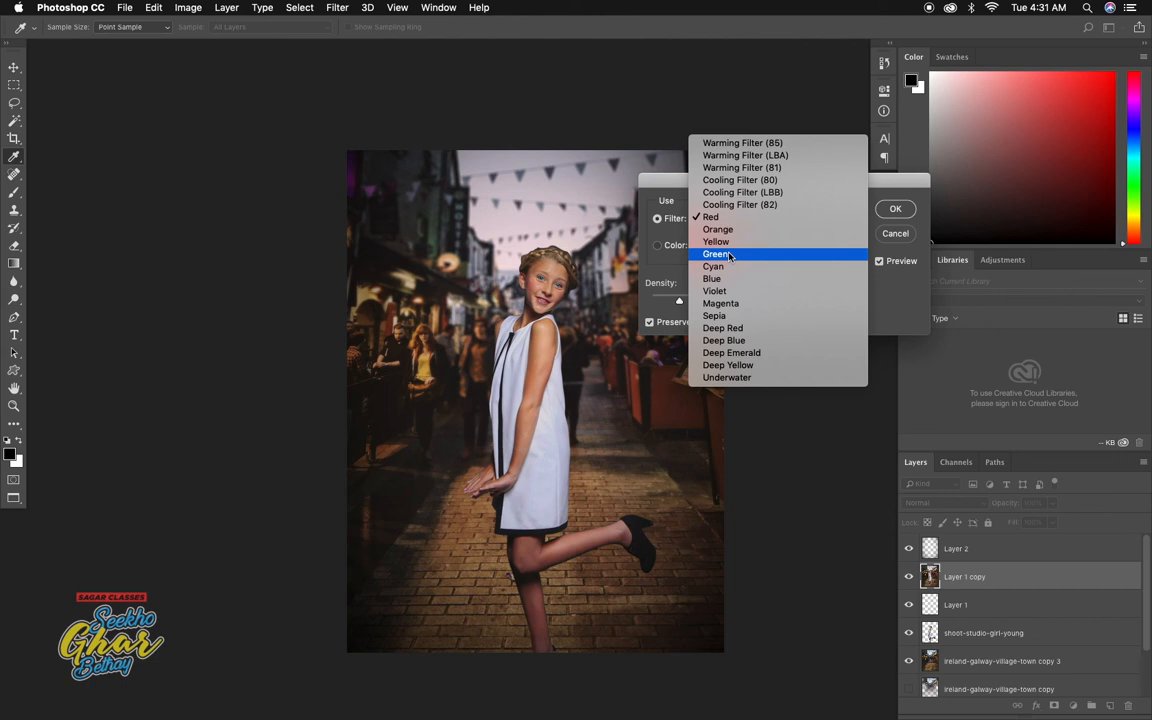
{"action": "left_click", "coordinate": [730, 256]}
Step: Apply the Deep Emerald photo filter to the merged copy with its density raised above 25%
{"action": "left_click", "coordinate": [728, 220]}
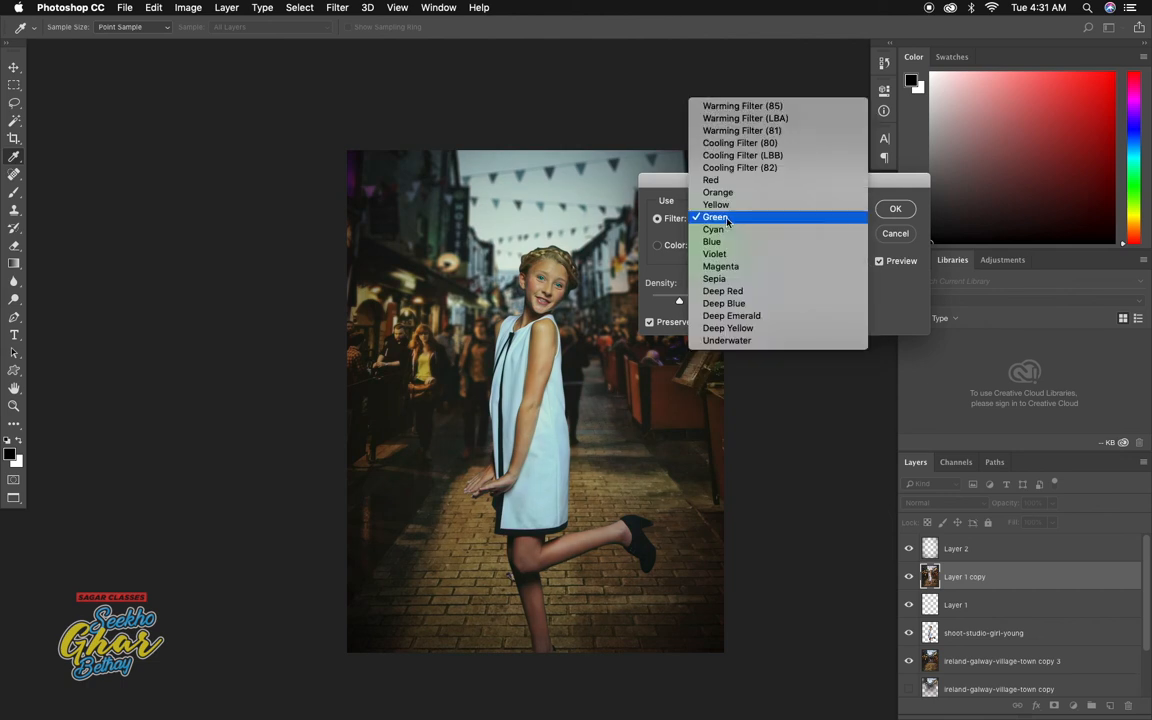
{"action": "left_click", "coordinate": [742, 318]}
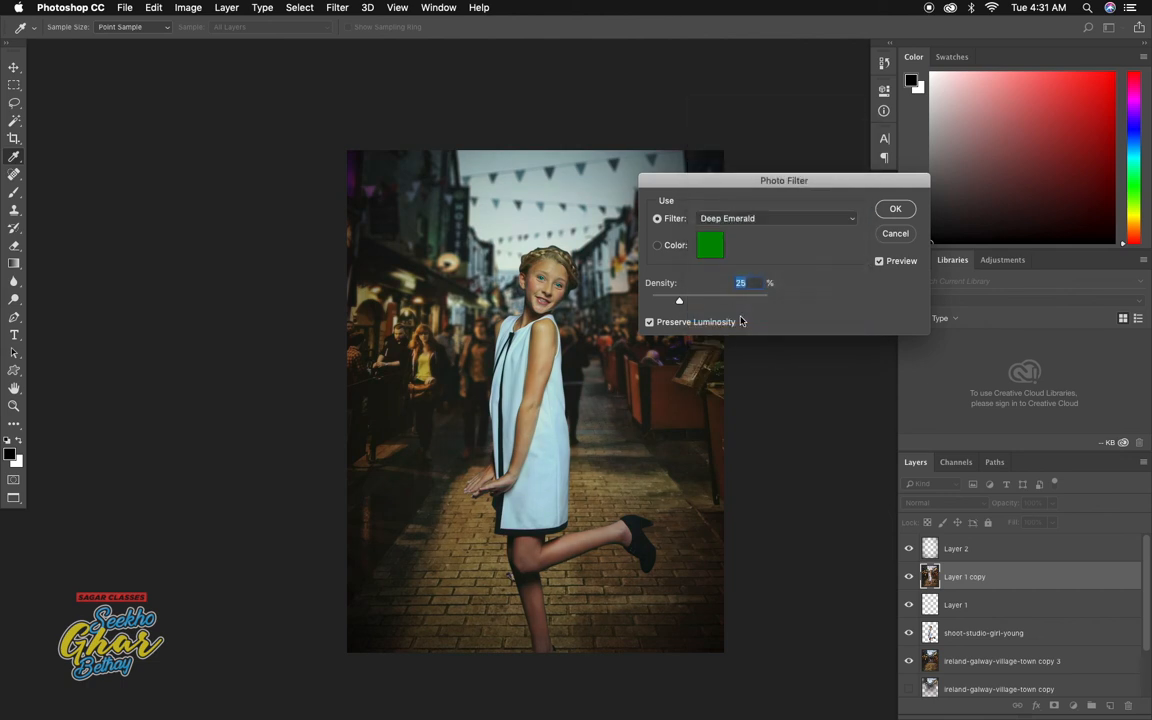
{"action": "left_click_drag", "start_coordinate": [688, 301], "coordinate": [705, 302]}
{"action": "left_click_drag", "start_coordinate": [710, 304], "coordinate": [708, 304]}
{"action": "left_click", "coordinate": [895, 209]}
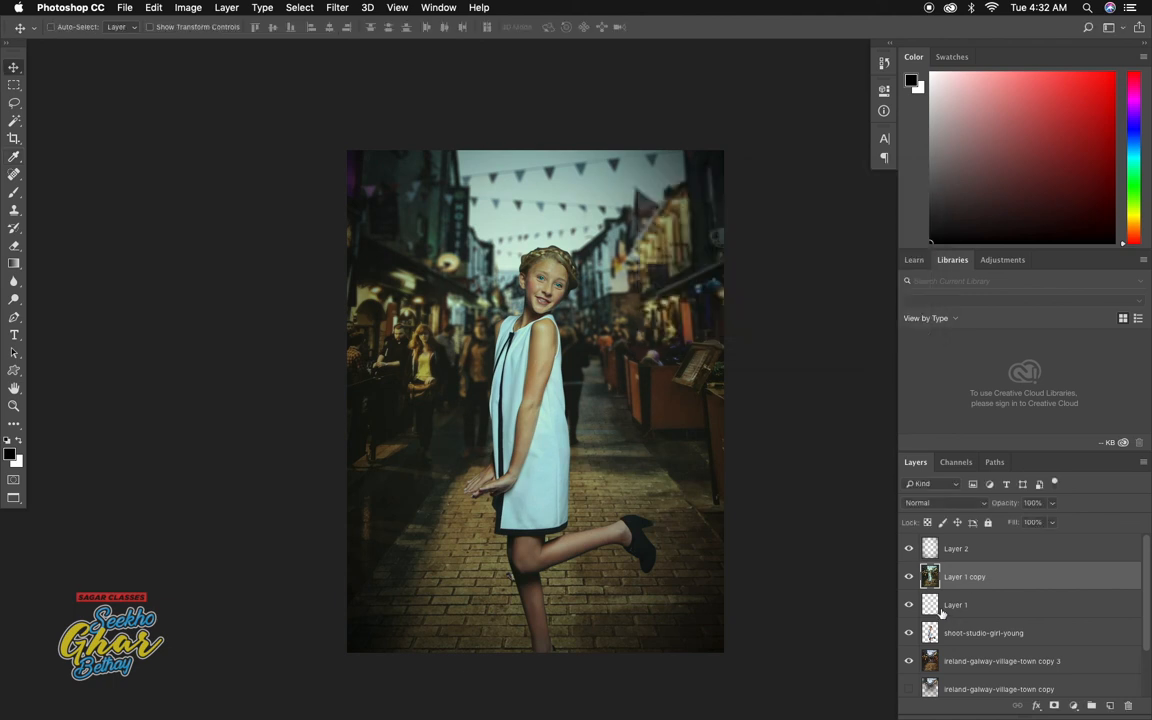
Step: Compare the composite before and after the emerald photo filter by undoing and redoing it
{"action": "key", "text": "super+z"}
{"action": "key", "text": "super+z"}
{"action": "key", "text": "super+z"}
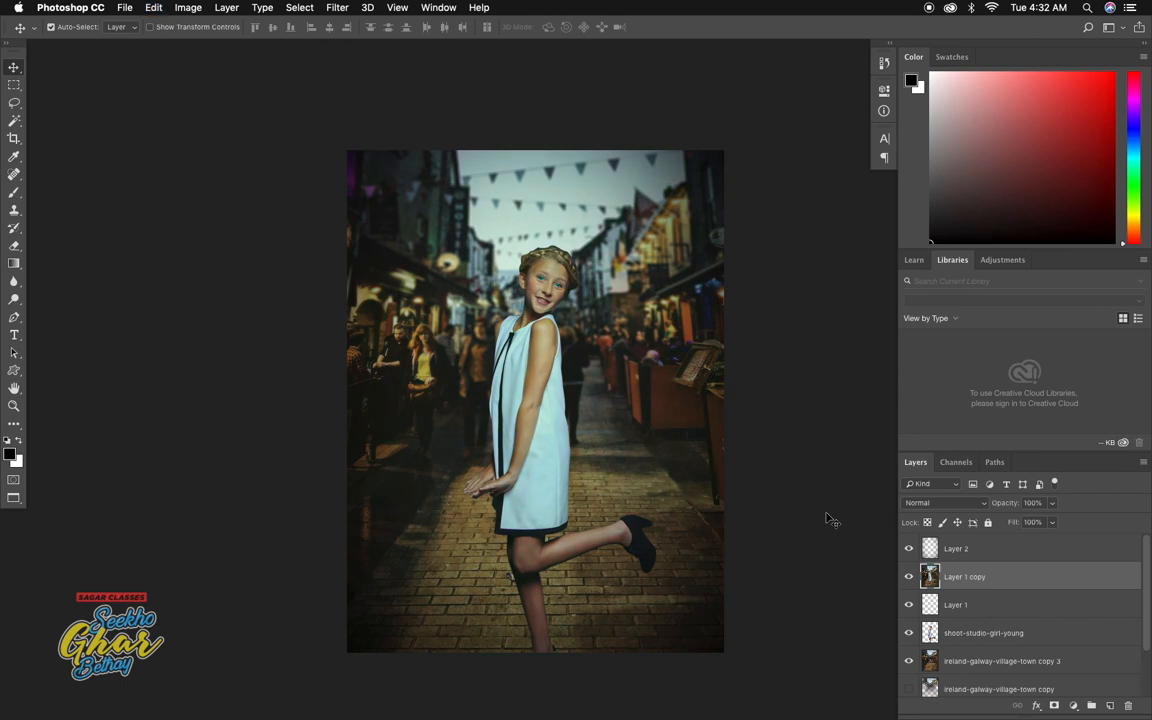